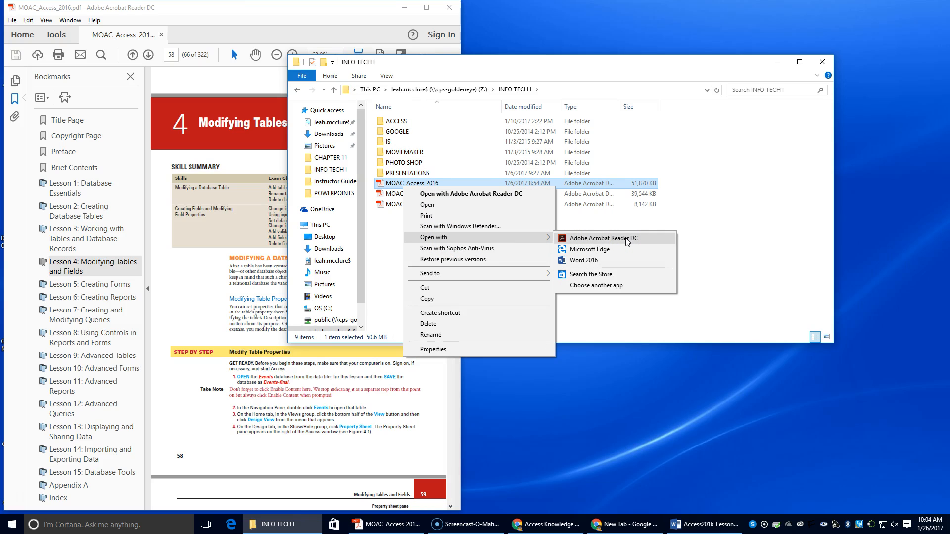
Step: Minimize the INFO TECH I folder window and hide the PDF's bookmarks pane to read the Modify Table Properties exercise
left_click(782, 63)
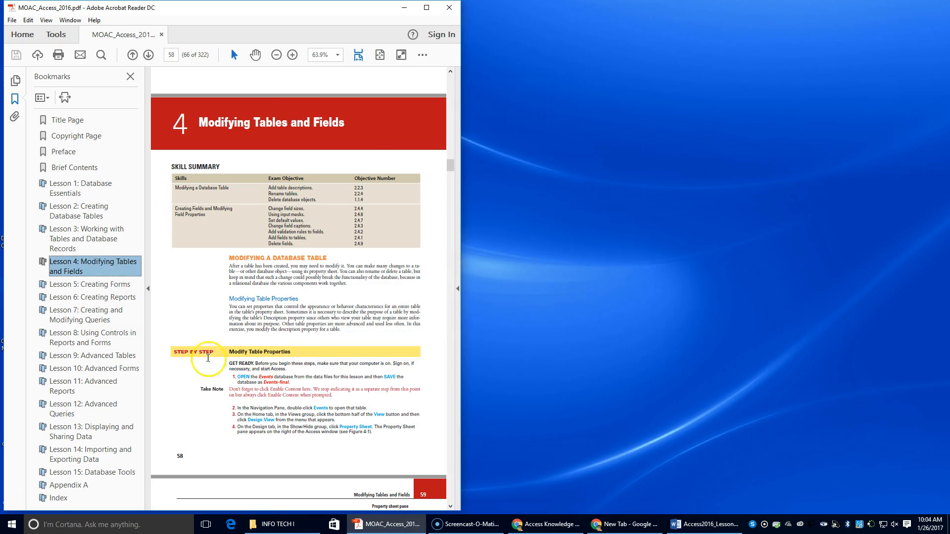
left_click(148, 314)
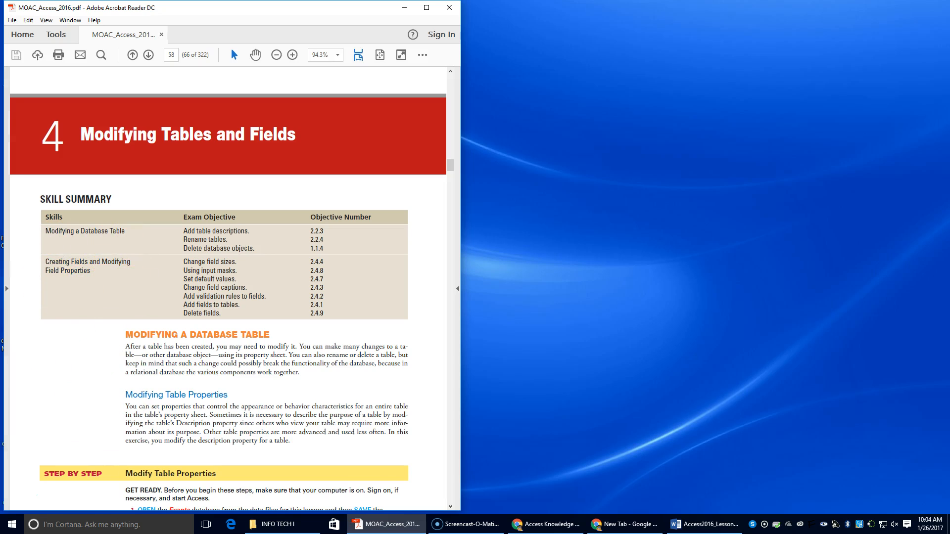
scroll(340, 291, "down", 2)
scroll(337, 307, "down", 4)
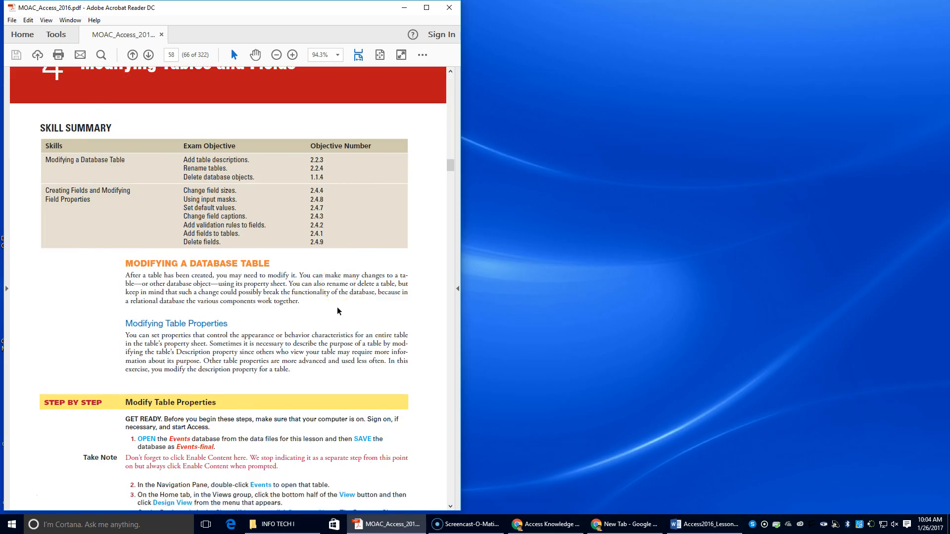
Step: Close both open browser windows, the Access Knowledge Assessment page and the one with the new tab
left_click(548, 524)
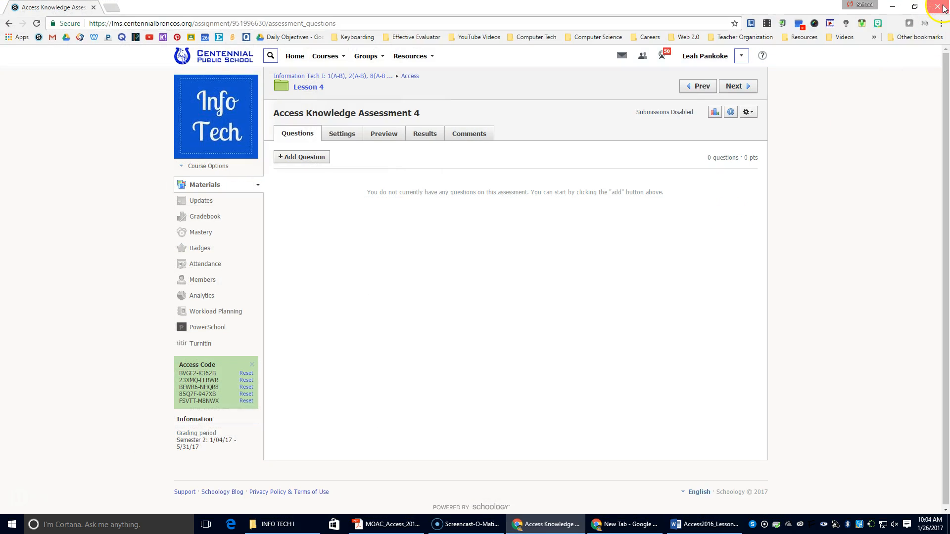
left_click(943, 7)
left_click(547, 523)
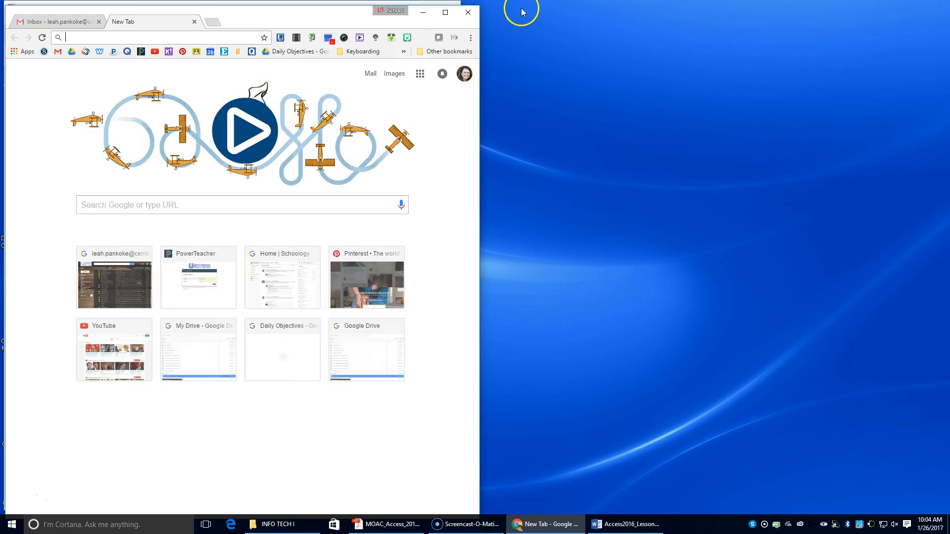
left_click(469, 13)
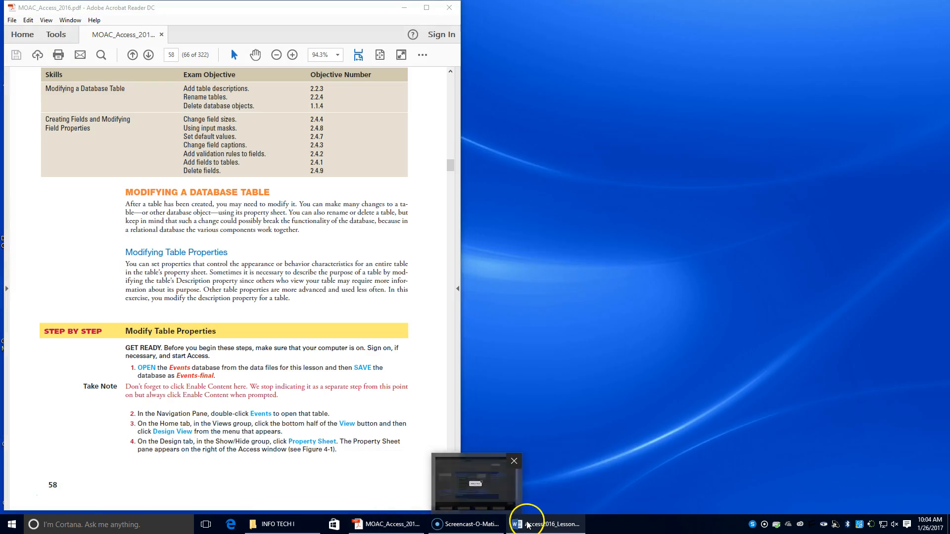
Step: Open the Events database from the Lesson04 Student Data Files folder inside INFO TECH I, ACCESS, DATA FILES
mouse_move(530, 525)
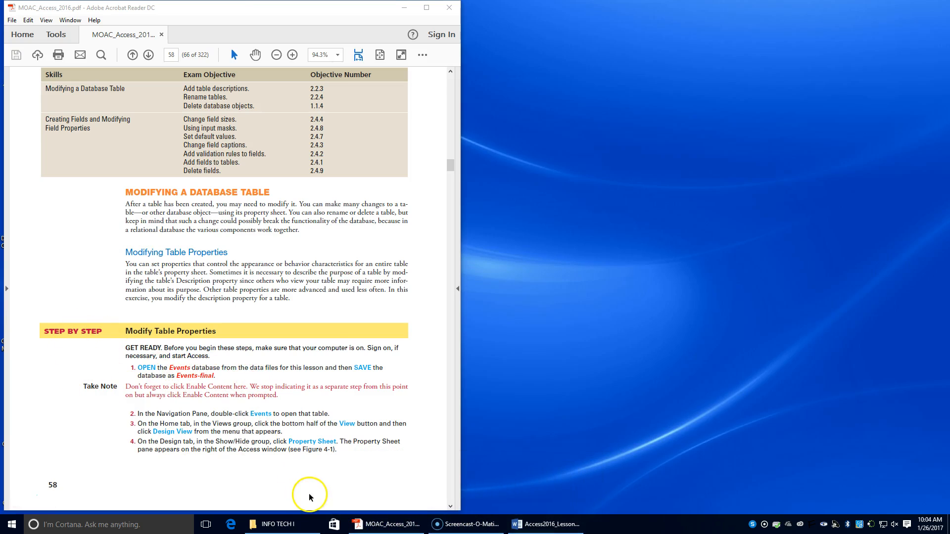
left_click(276, 531)
double_click(447, 121)
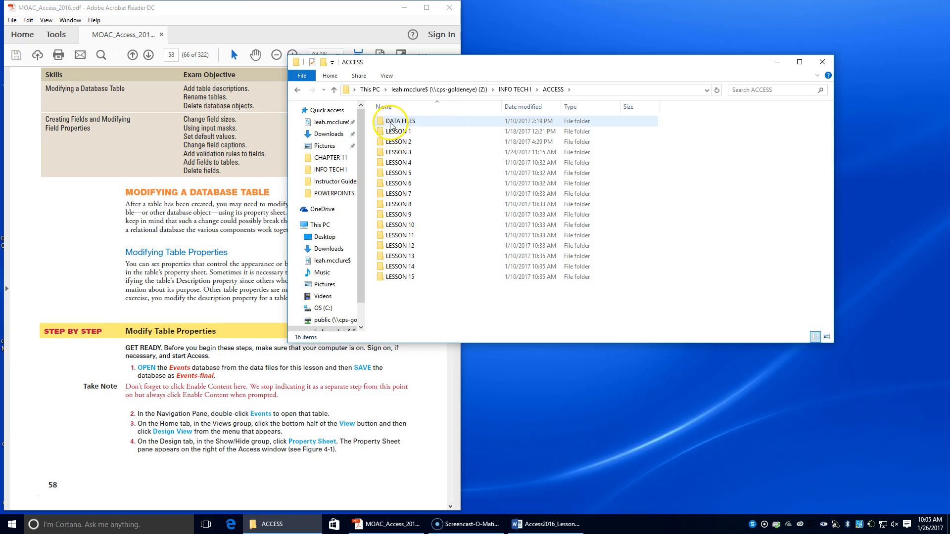
left_click(425, 124)
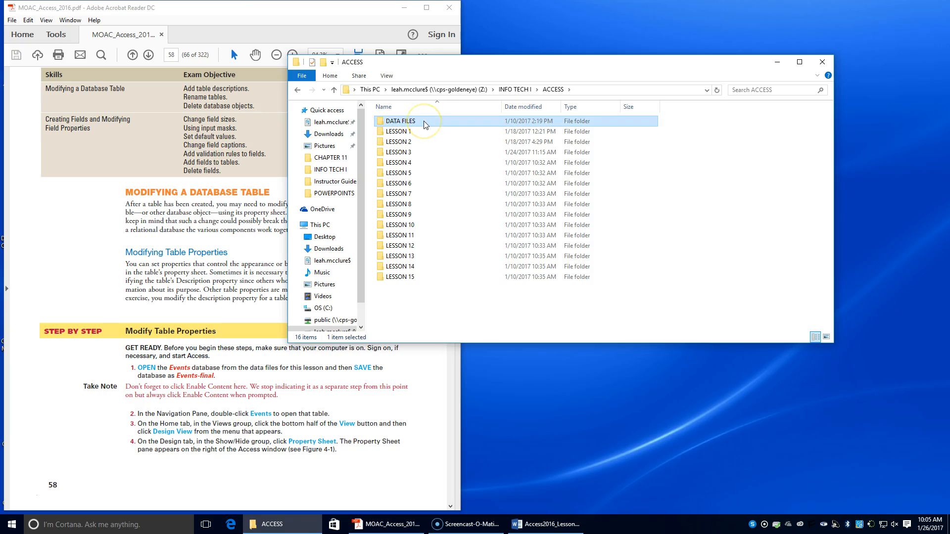
double_click(425, 124)
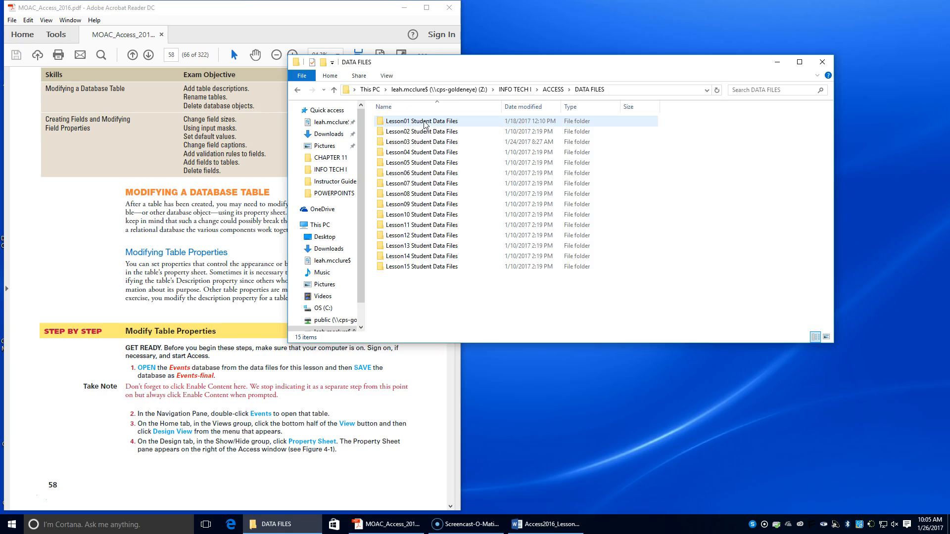
double_click(424, 153)
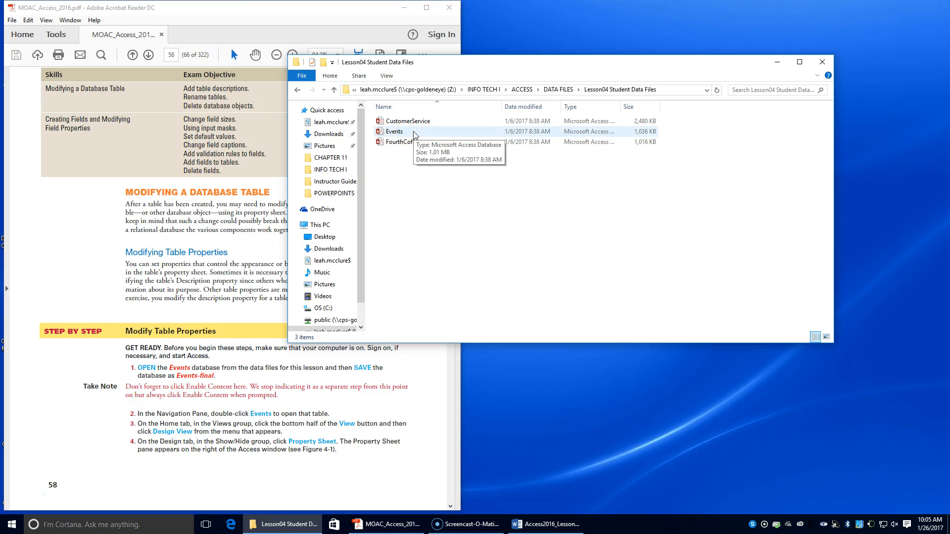
double_click(415, 133)
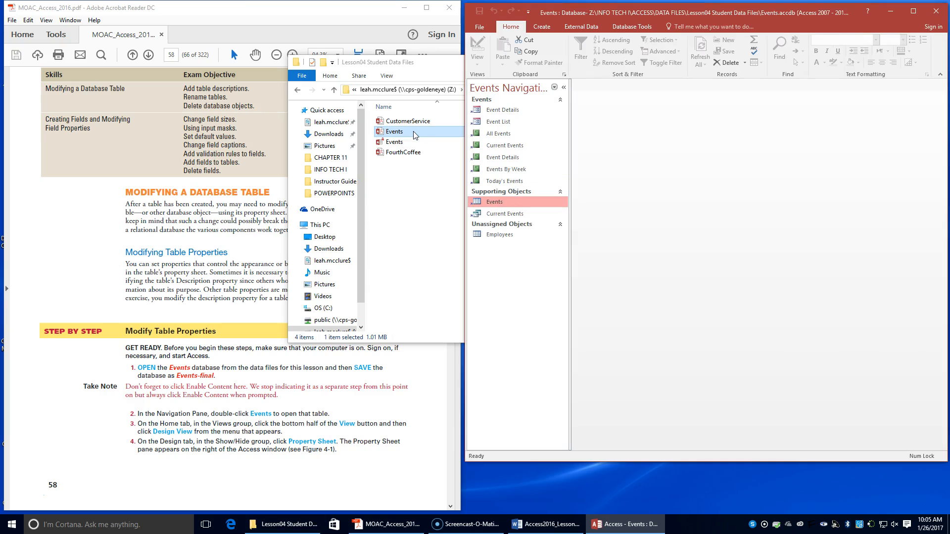
Step: Save the database as an Access Database named Events-final in the INFO TECH I, ACCESS, LESSON 4 folder
left_click(470, 6)
left_click(480, 25)
left_click(489, 125)
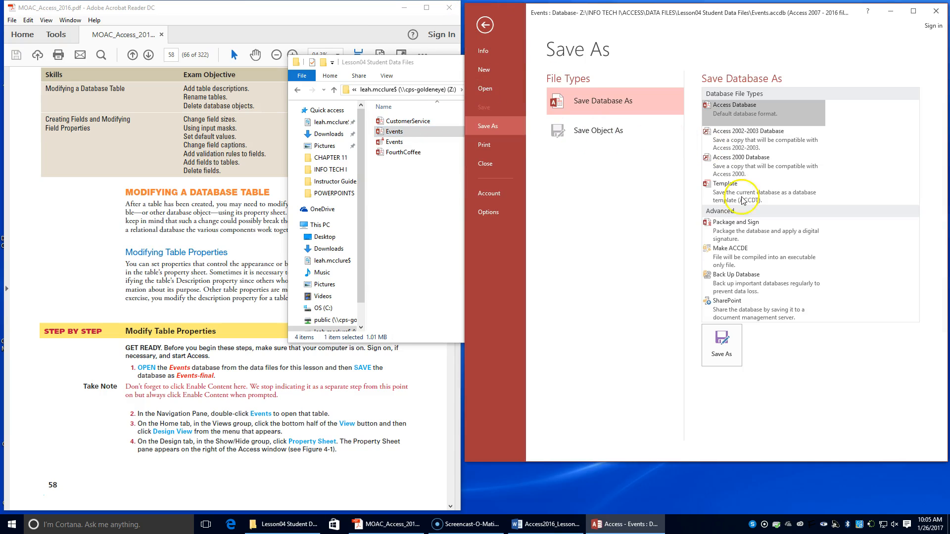
left_click(721, 333)
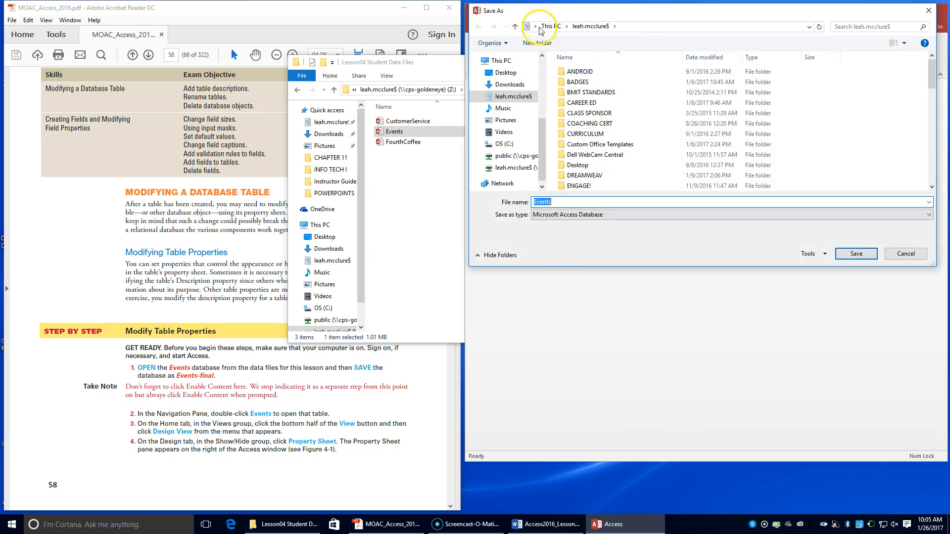
scroll(584, 138, "down", 2)
double_click(583, 164)
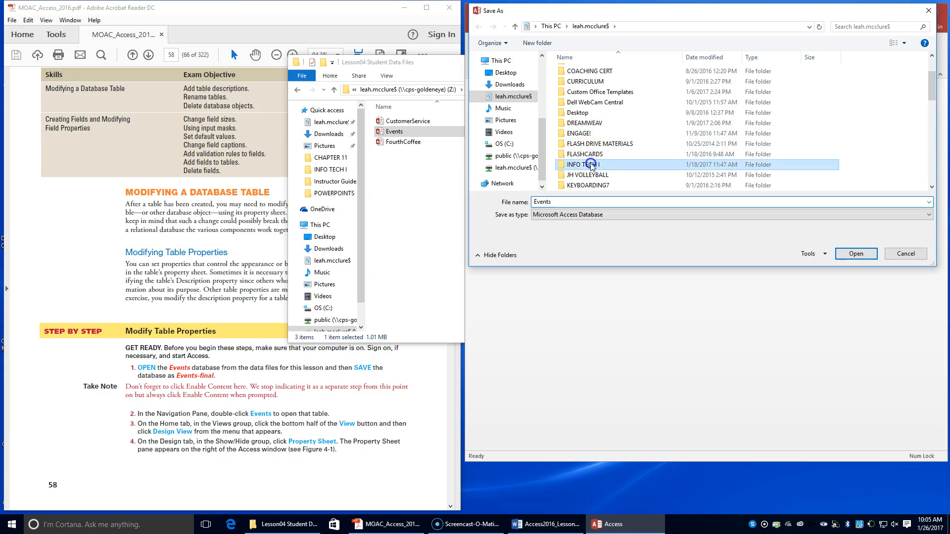
double_click(573, 71)
double_click(576, 112)
double_click(549, 202)
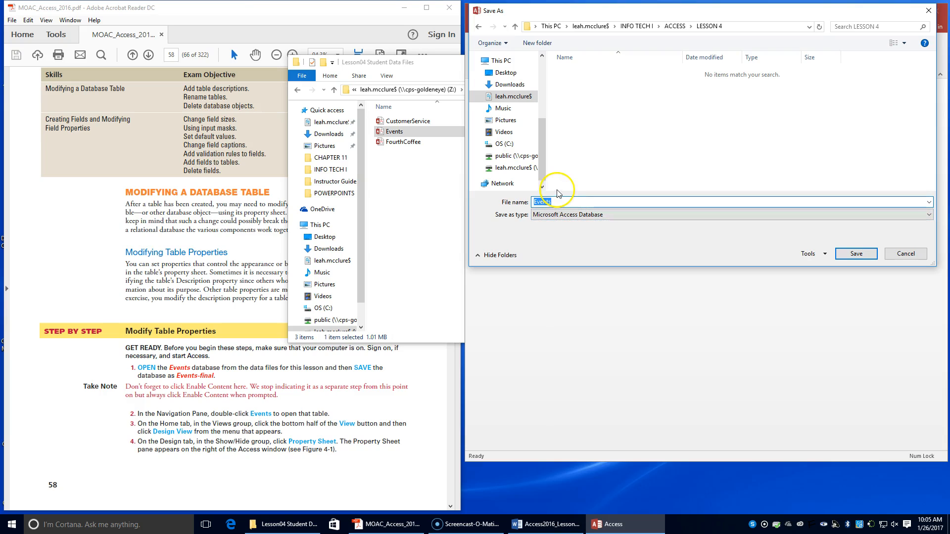
left_click(558, 201)
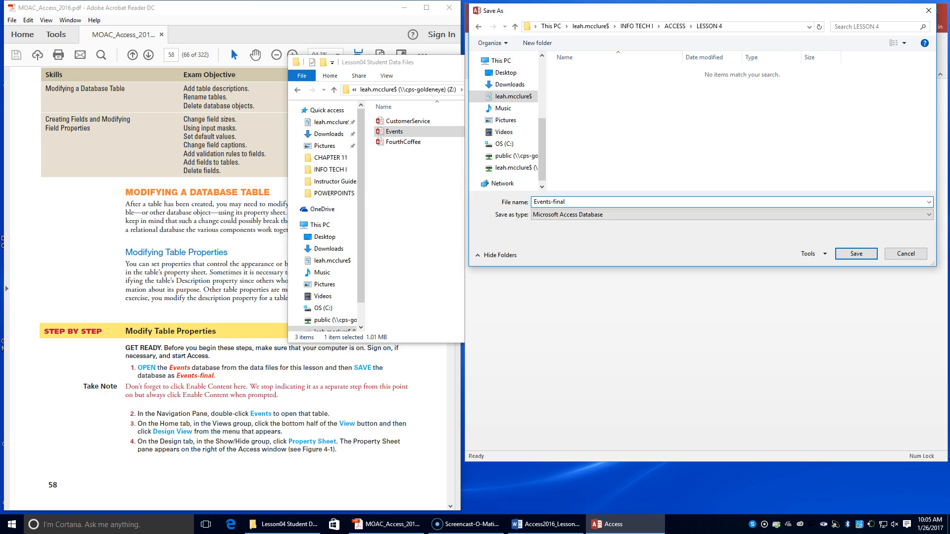
left_click(855, 254)
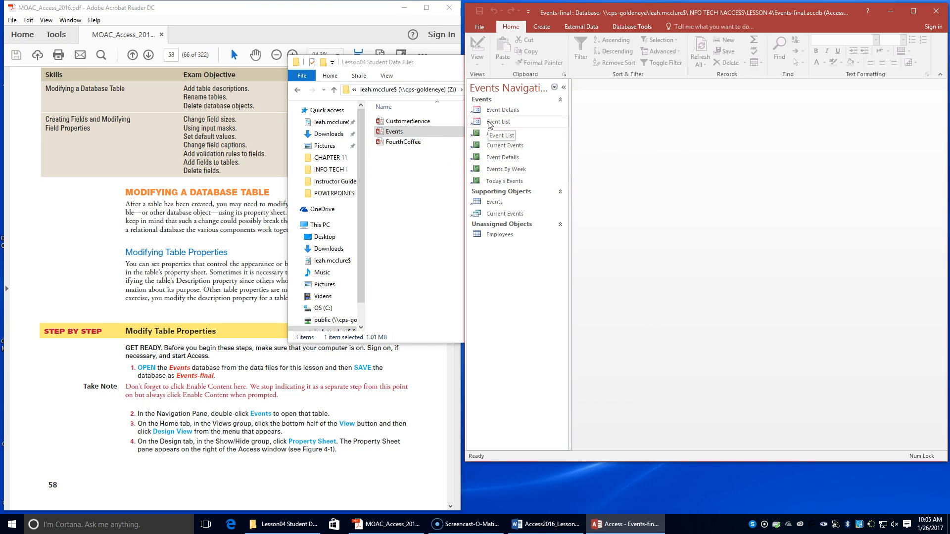
Step: Open the Events table in Design View and display its Property Sheet
left_click(492, 207)
double_click(492, 203)
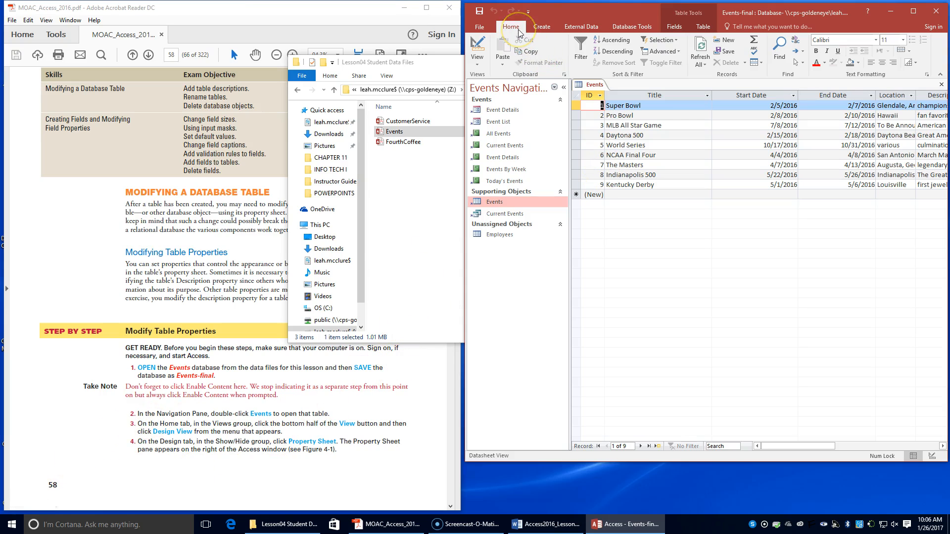
left_click(483, 58)
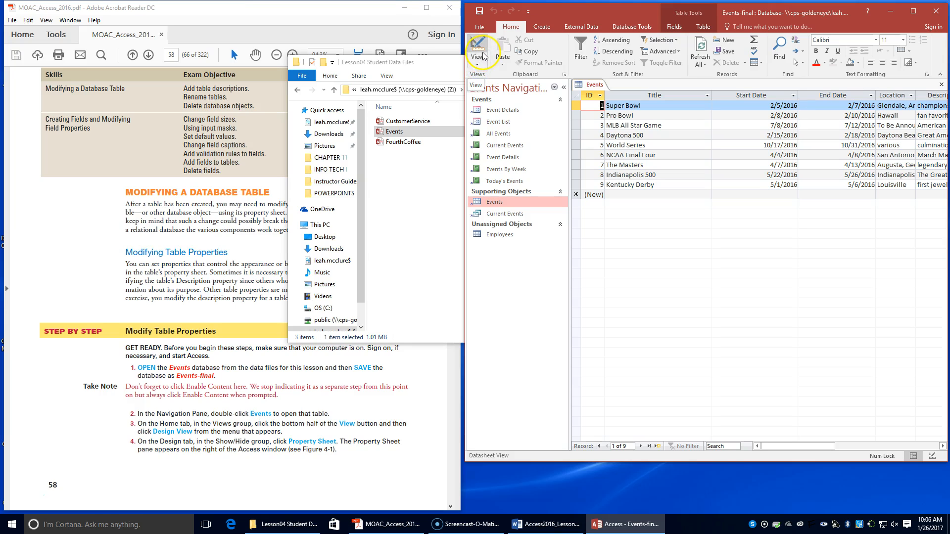
left_click(483, 97)
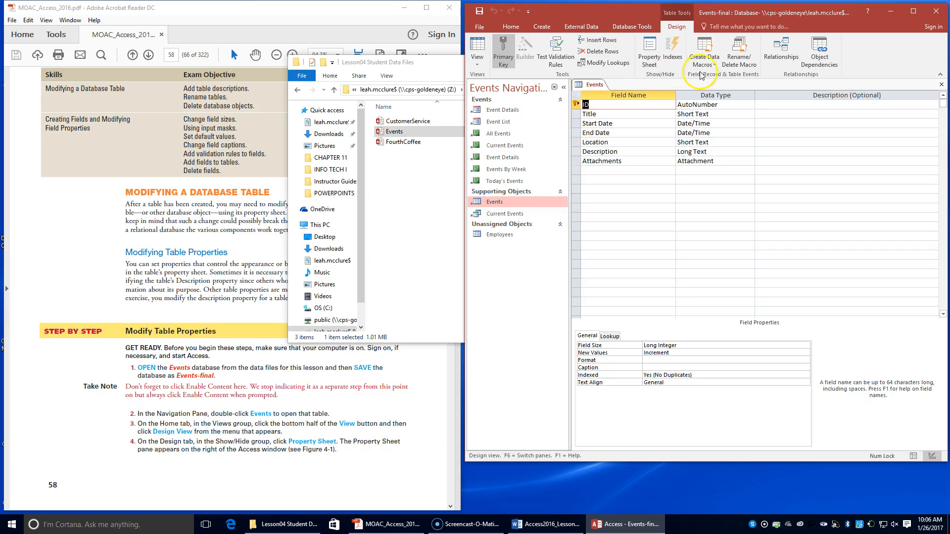
left_click(651, 64)
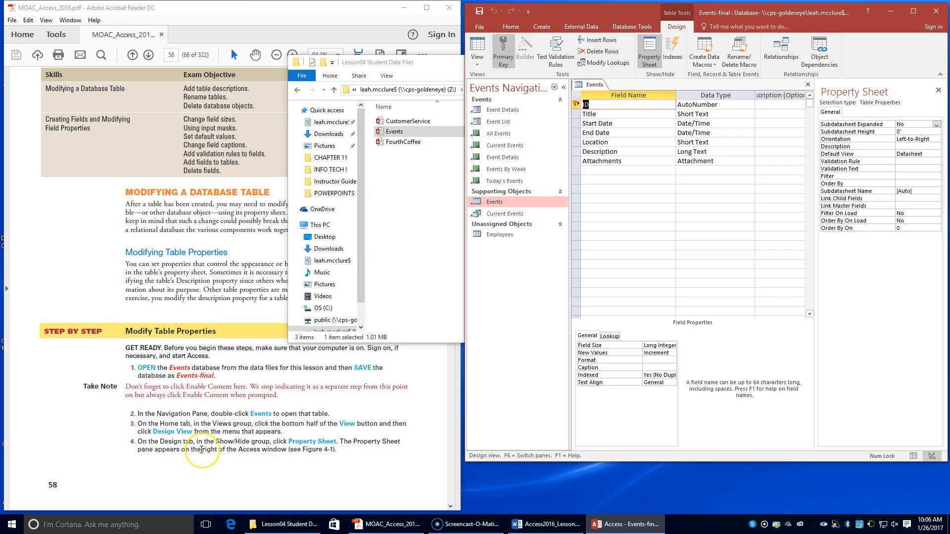
Step: Close the Lesson04 Student Data Files folder window and stretch the database window down to the taskbar
scroll(201, 449, "down", 4)
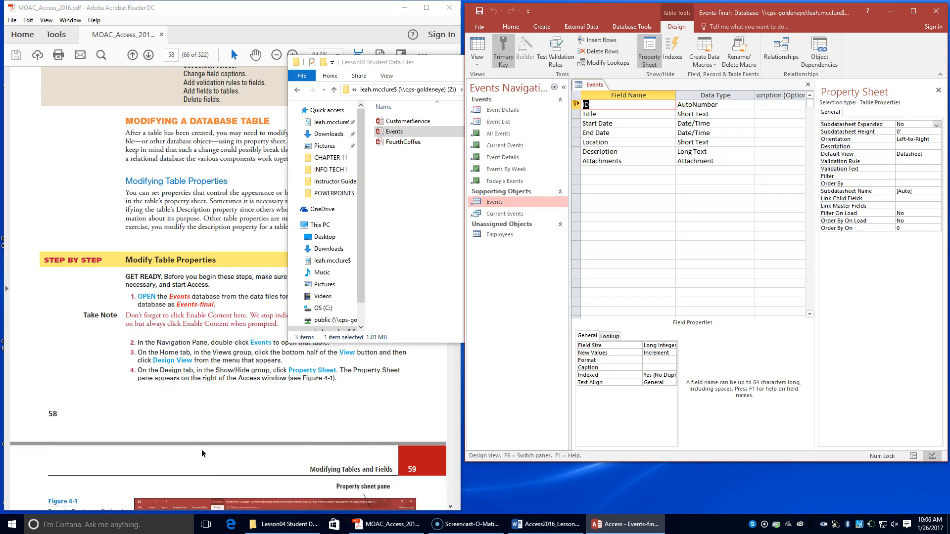
left_click(429, 70)
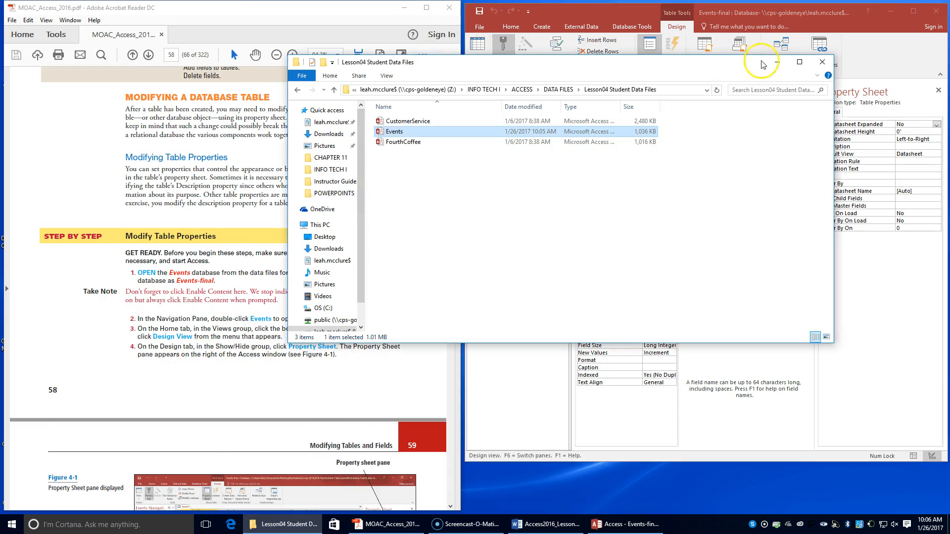
left_click(824, 63)
left_click_drag(713, 462, 713, 512)
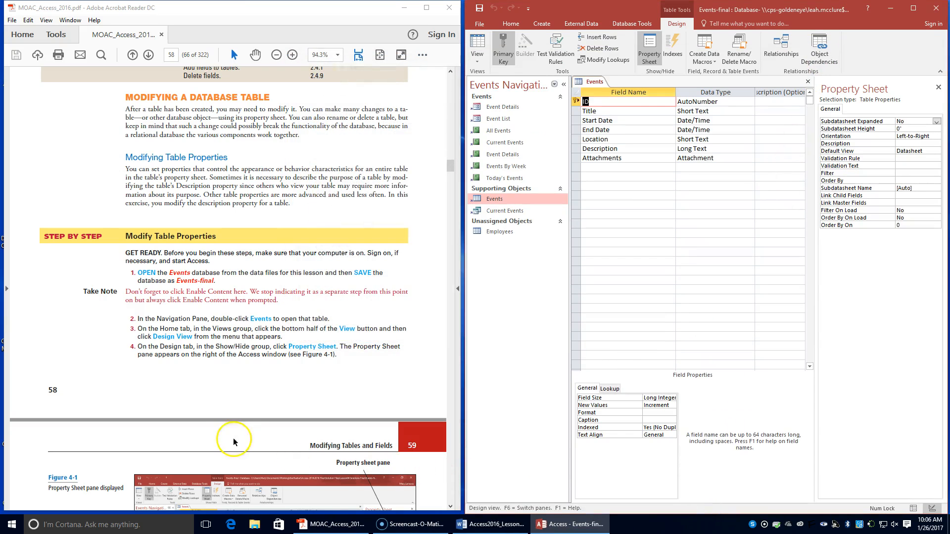
Step: Set the Events table's Description property to "Most popular events for 2016" using the Zoom dialog
scroll(210, 378, "down", 5)
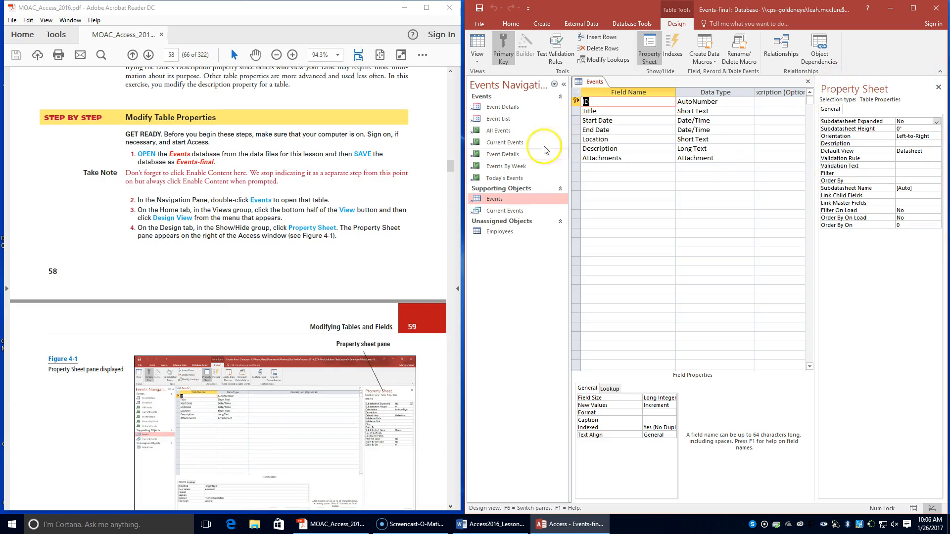
scroll(400, 215, "down", 4)
scroll(400, 216, "down", 5)
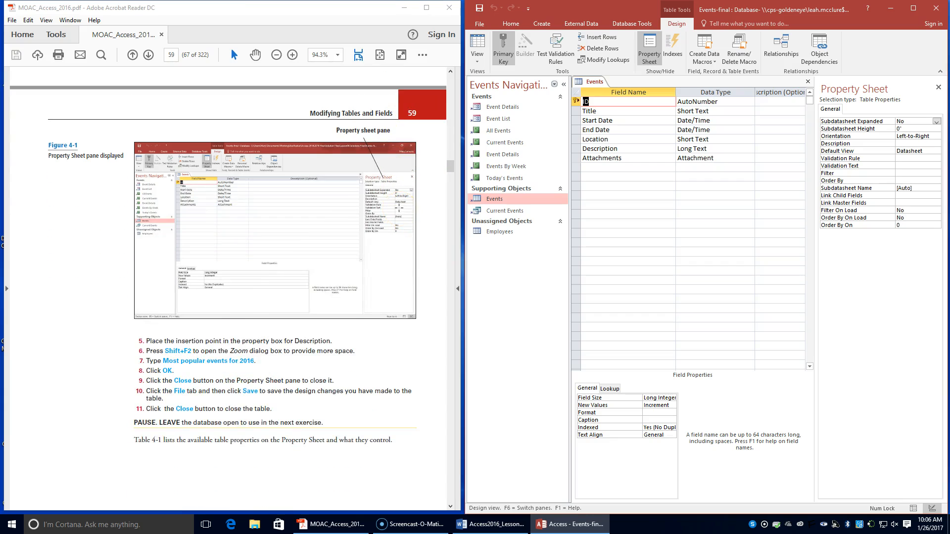
left_click(899, 143)
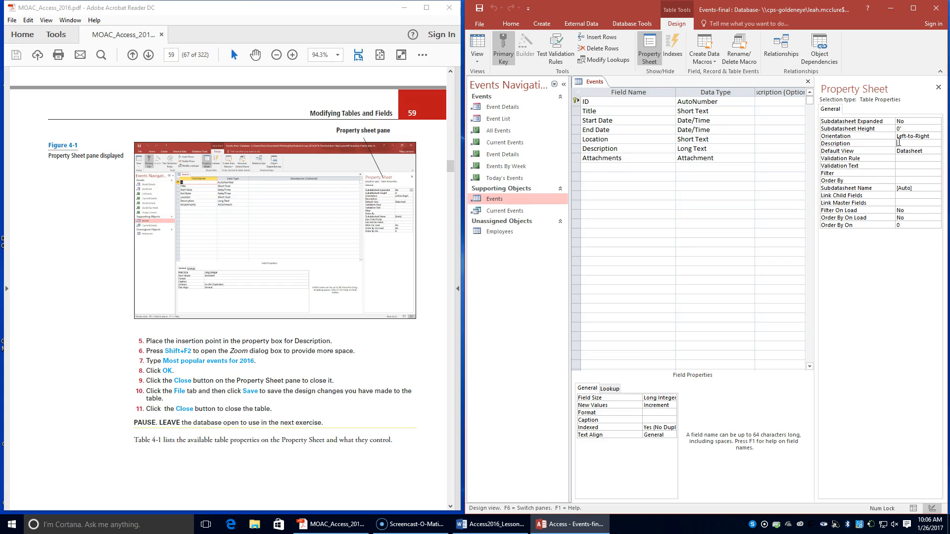
key("shift+F2")
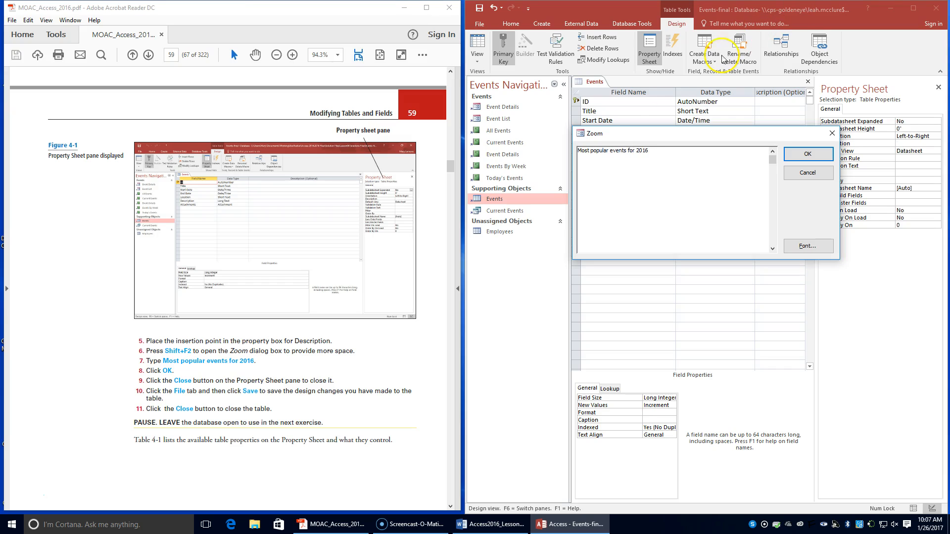
left_click(808, 154)
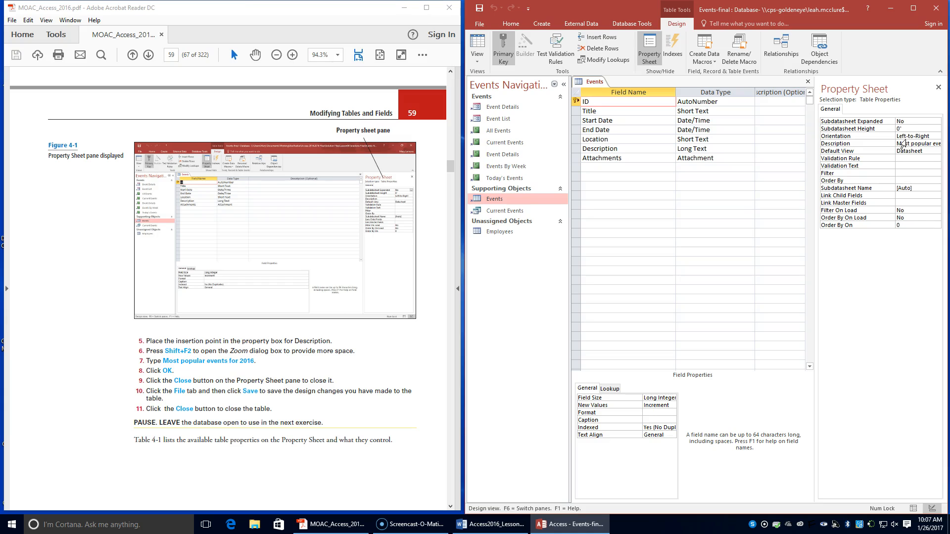
Step: Close the Property Sheet, then save the Events table's design changes and close the table
left_click(938, 87)
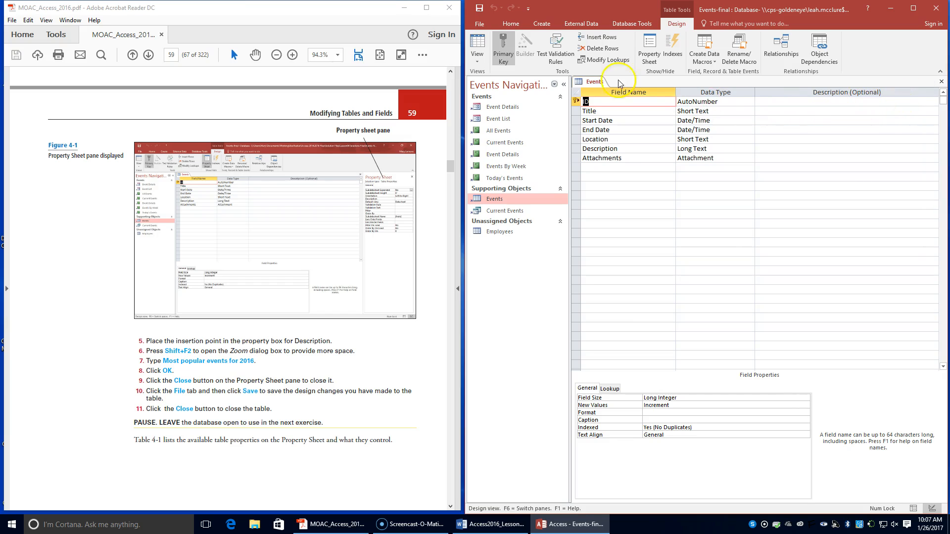
left_click(474, 25)
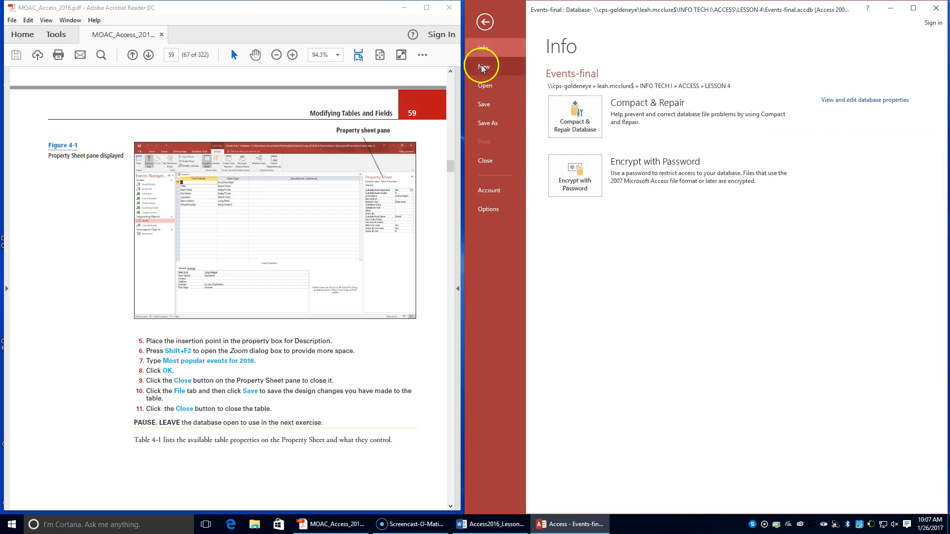
left_click(488, 104)
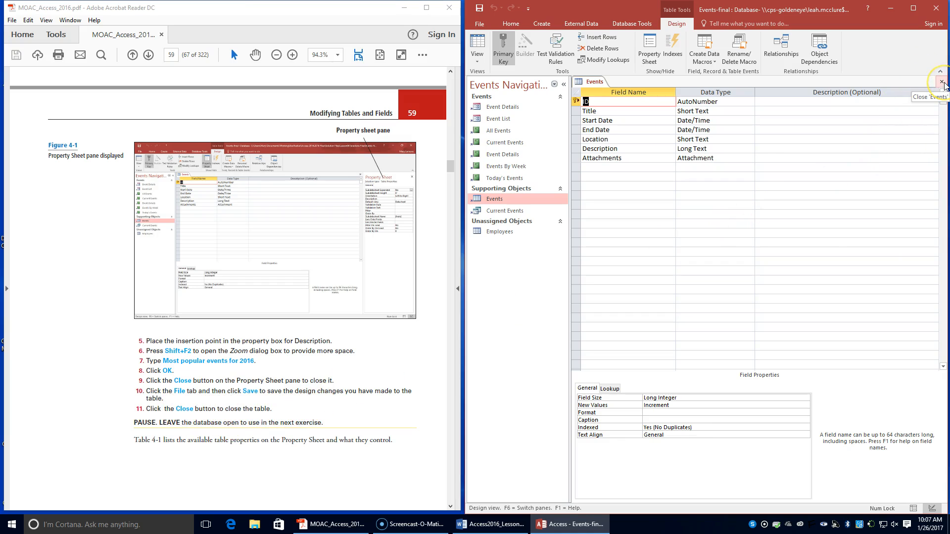
left_click(942, 82)
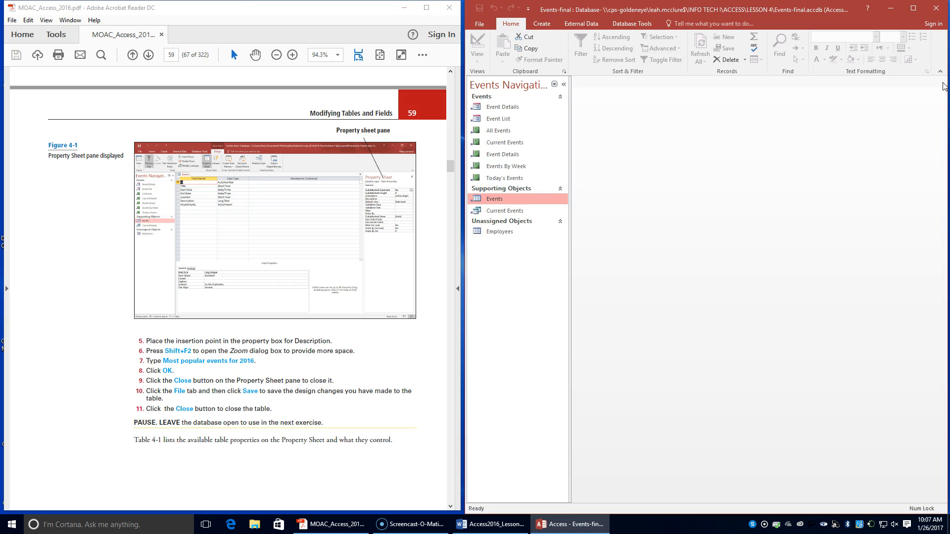
scroll(157, 435, "down", 1)
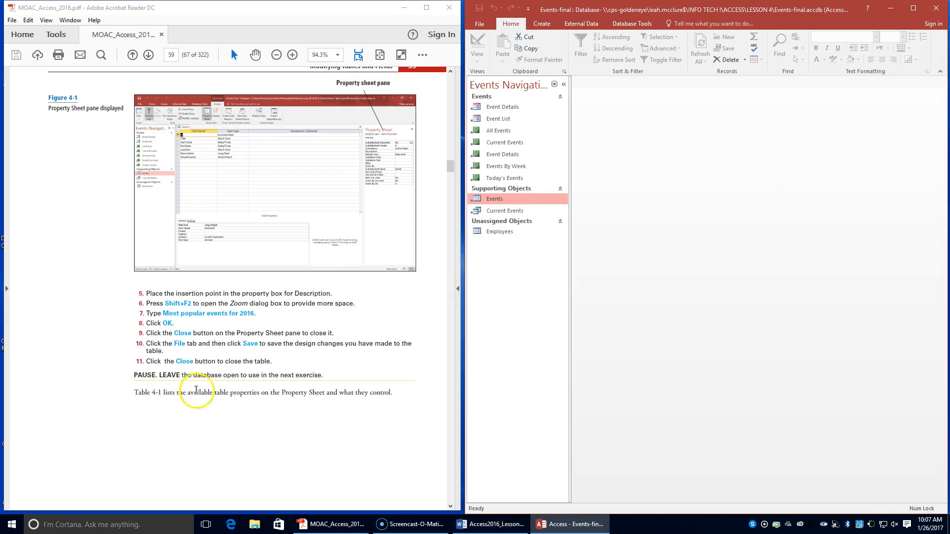
Step: Read the textbook's Table 4-1 on table properties and continue to the Rename a Table exercise
scroll(276, 382, "down", 4)
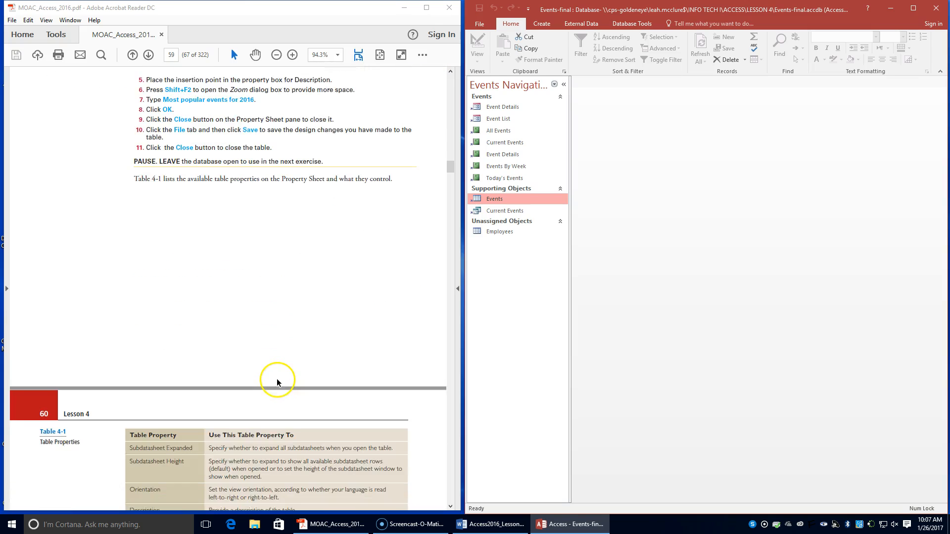
scroll(278, 380, "down", 5)
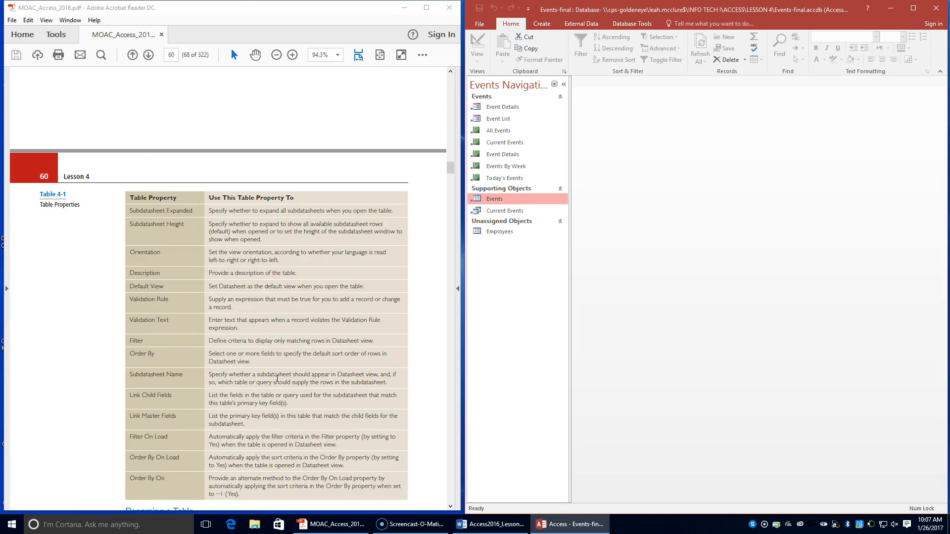
scroll(277, 378, "down", 1)
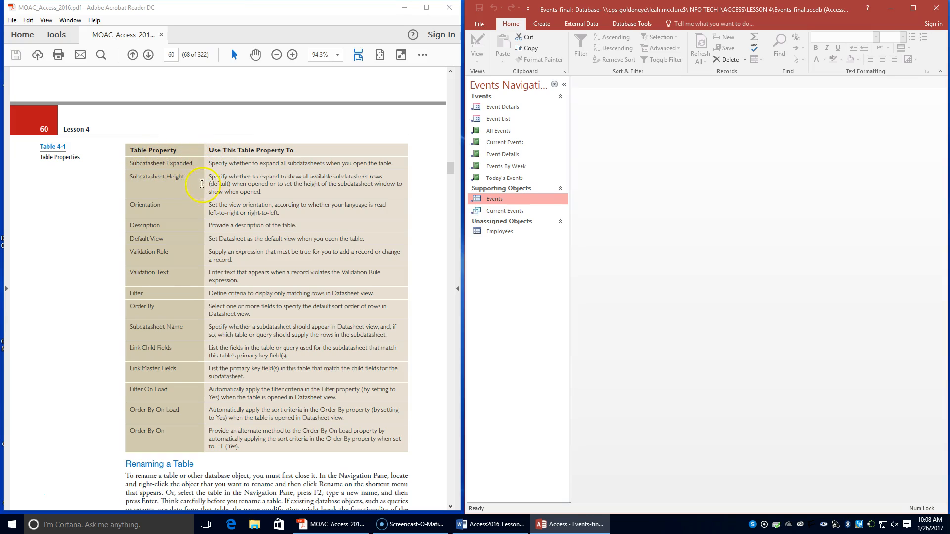
scroll(247, 286, "down", 3)
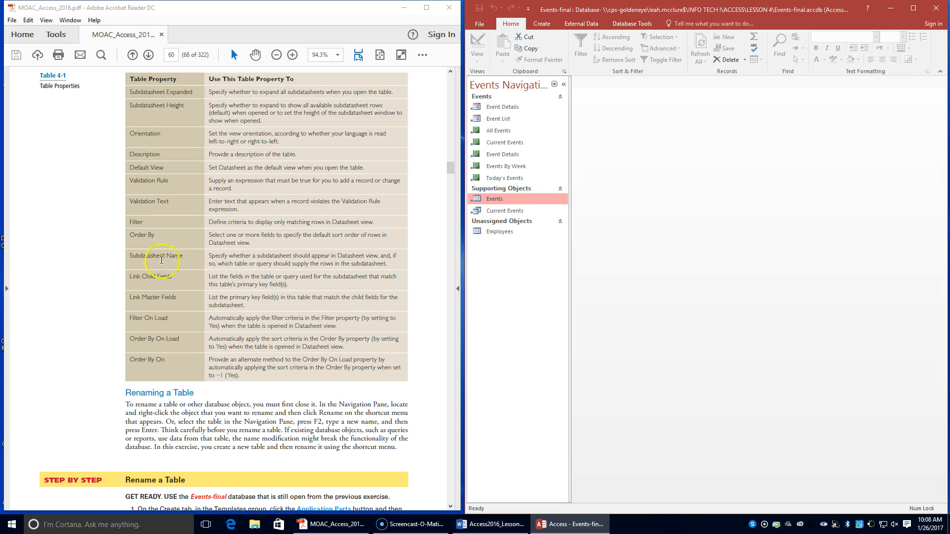
scroll(195, 312, "down", 2)
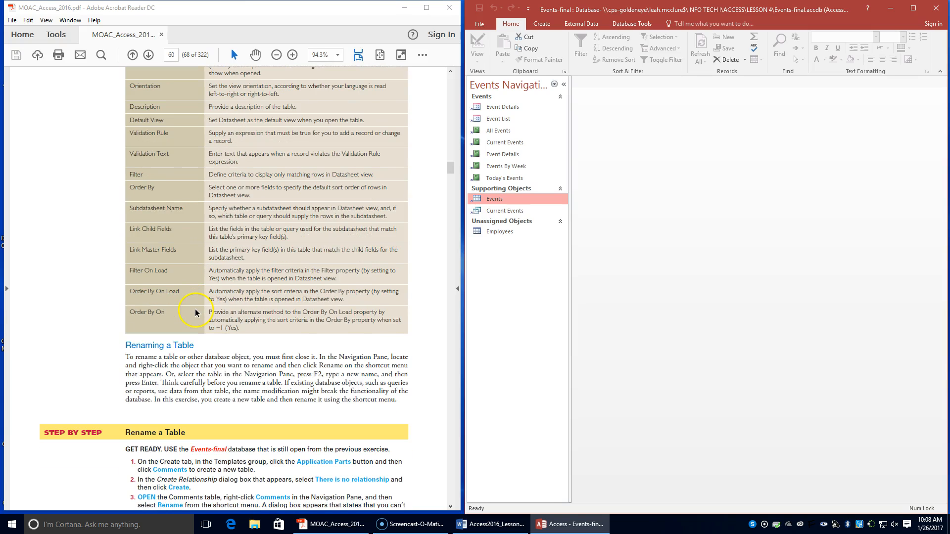
scroll(195, 310, "down", 2)
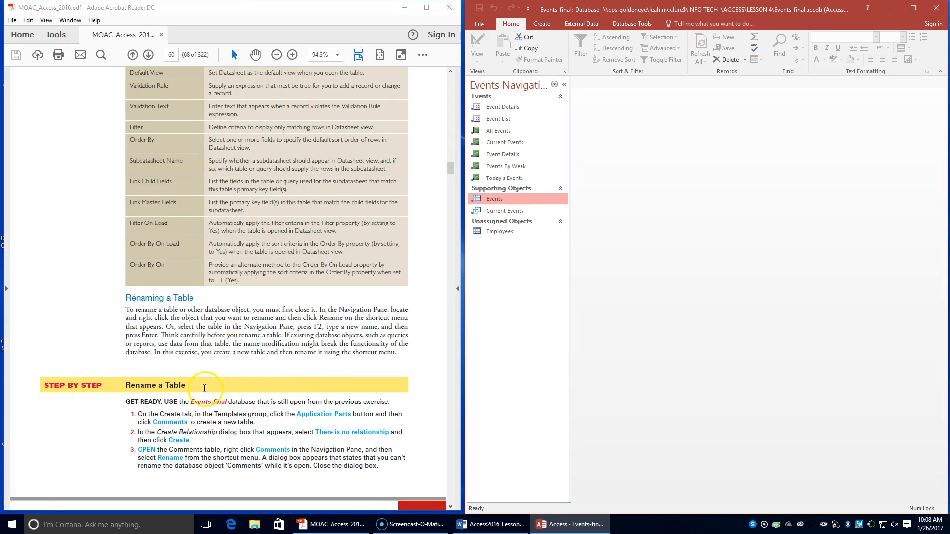
Step: Create a Comments table from the Application Parts templates, specifying that there is no relationship
left_click(542, 23)
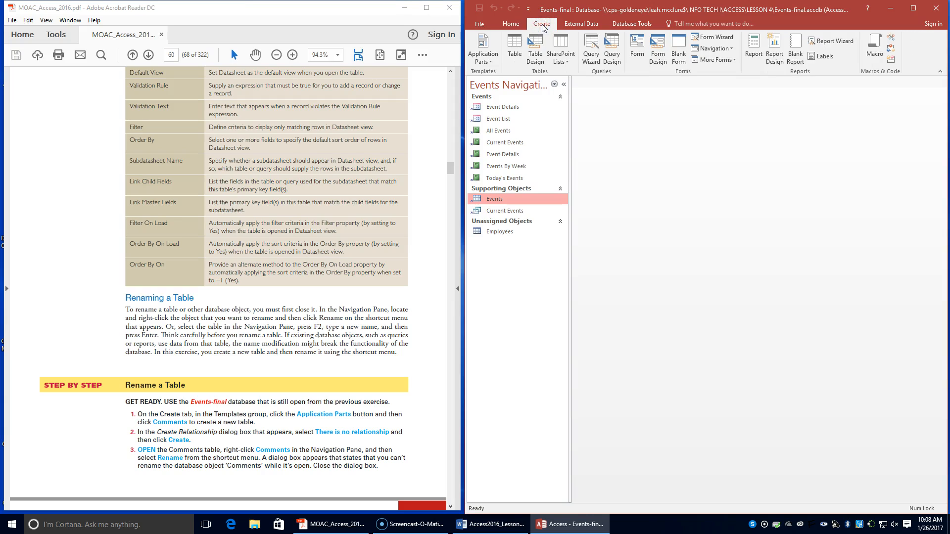
left_click(484, 61)
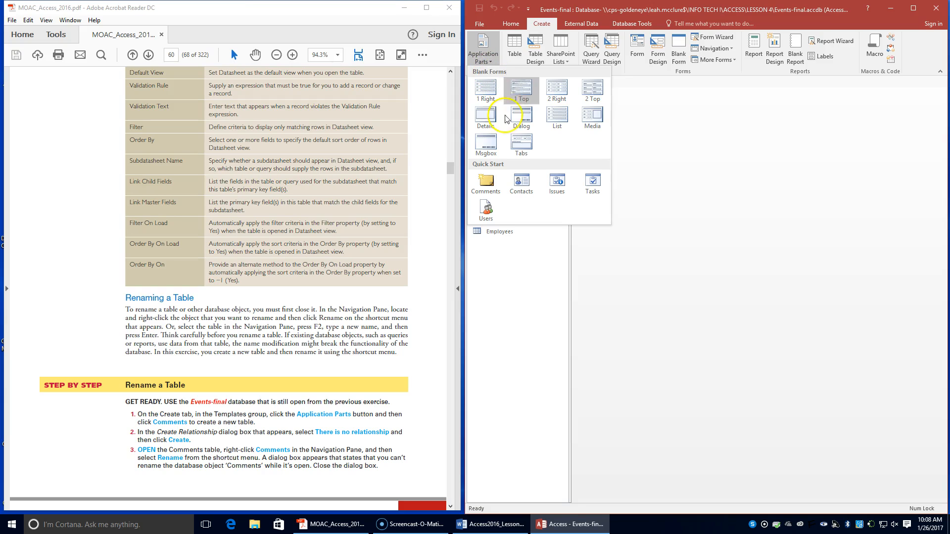
left_click(488, 186)
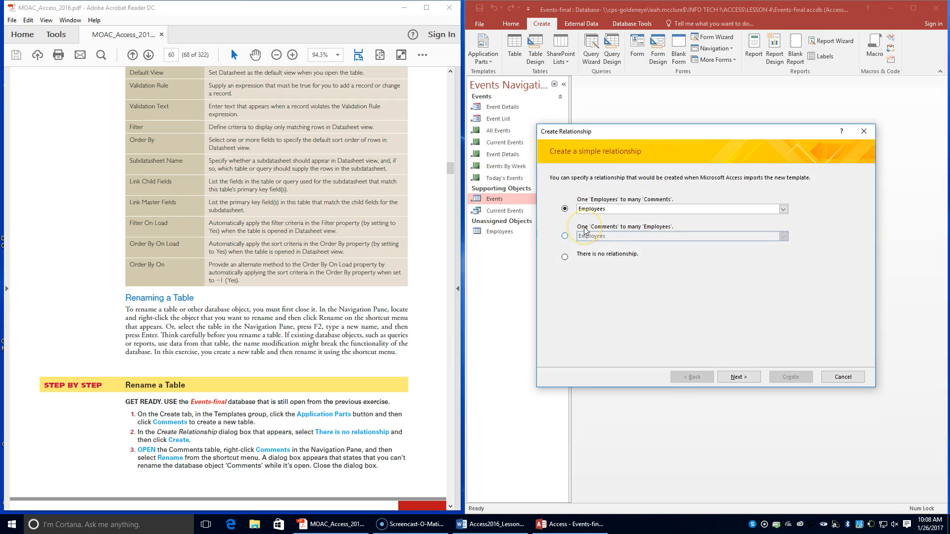
left_click(573, 257)
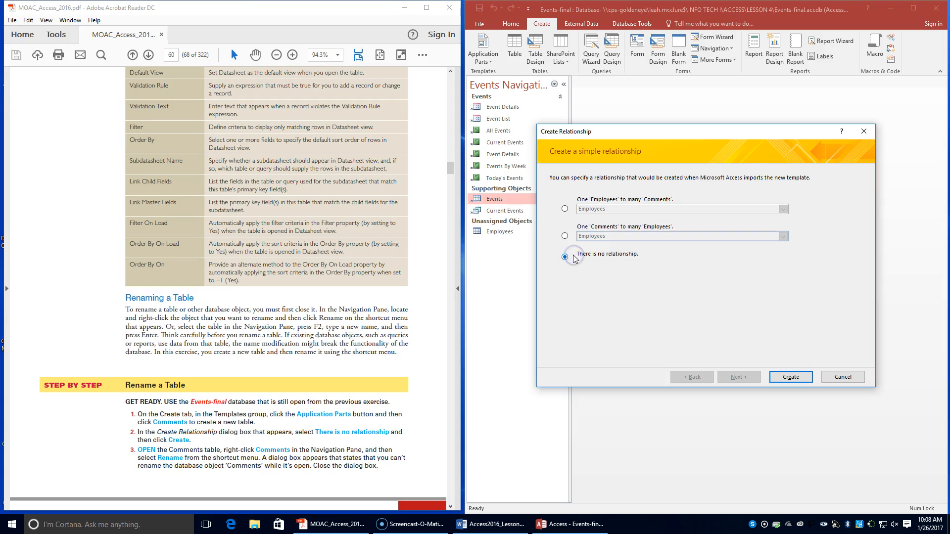
left_click(779, 379)
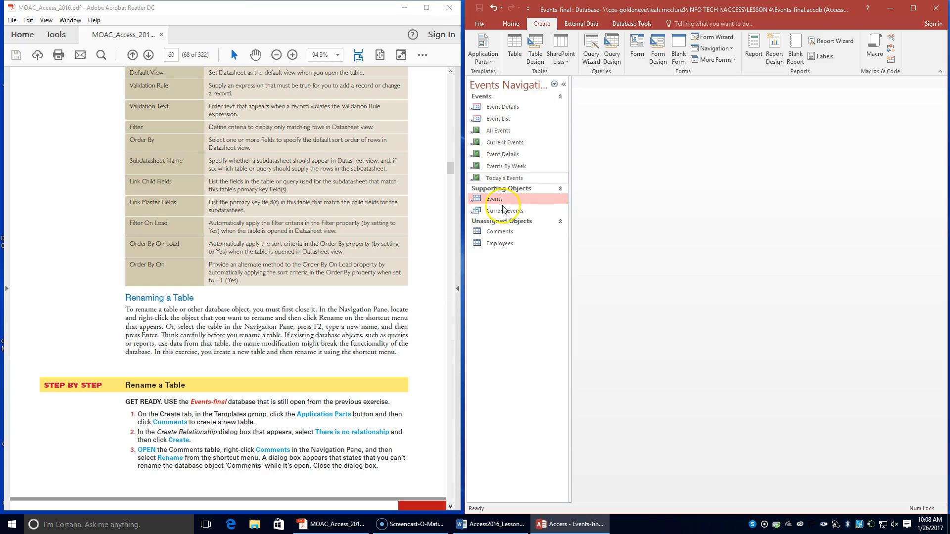
Step: Open the Comments table and try to rename it while it is open, then close the table
double_click(501, 232)
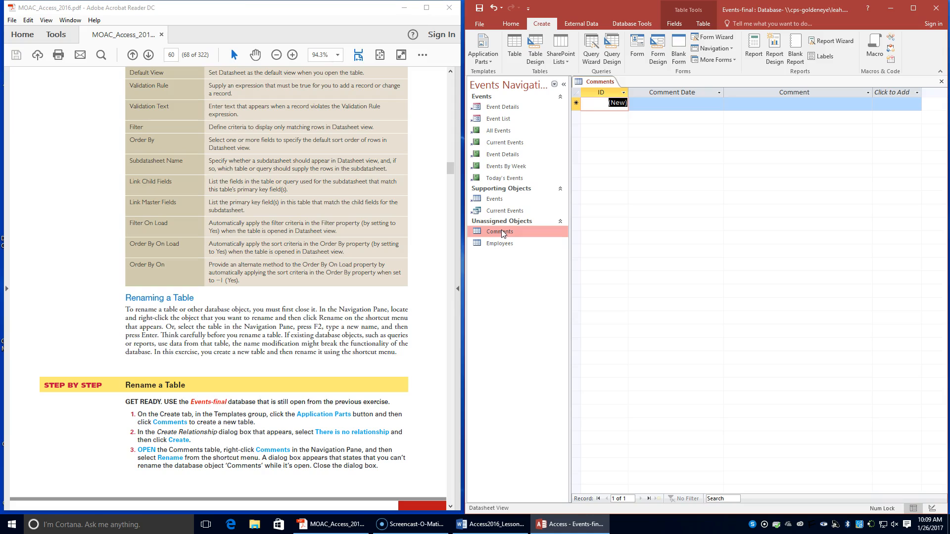
right_click(502, 232)
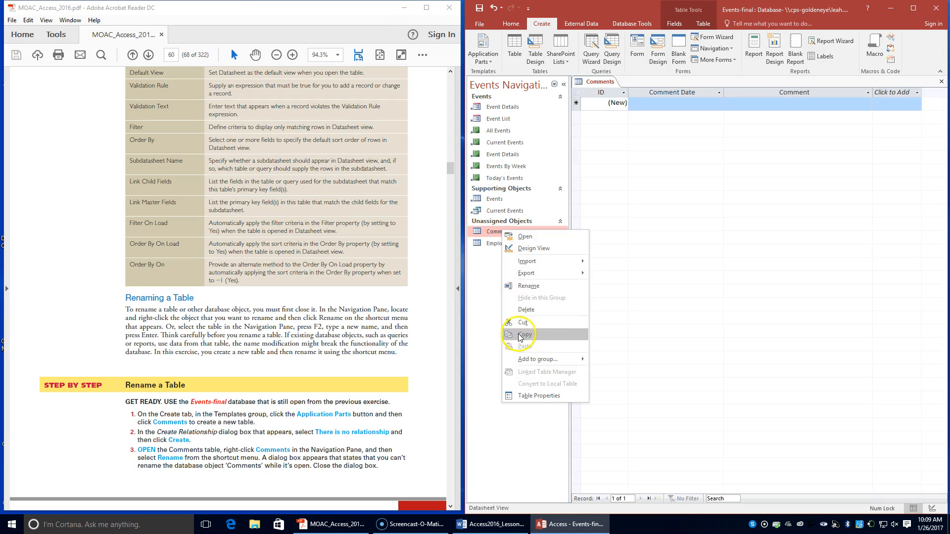
left_click(523, 287)
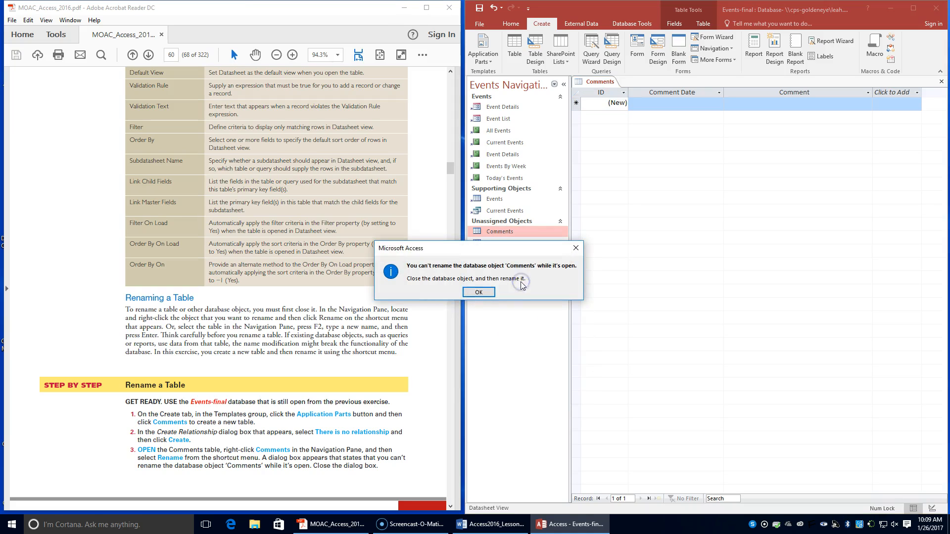
left_click(479, 295)
right_click(595, 83)
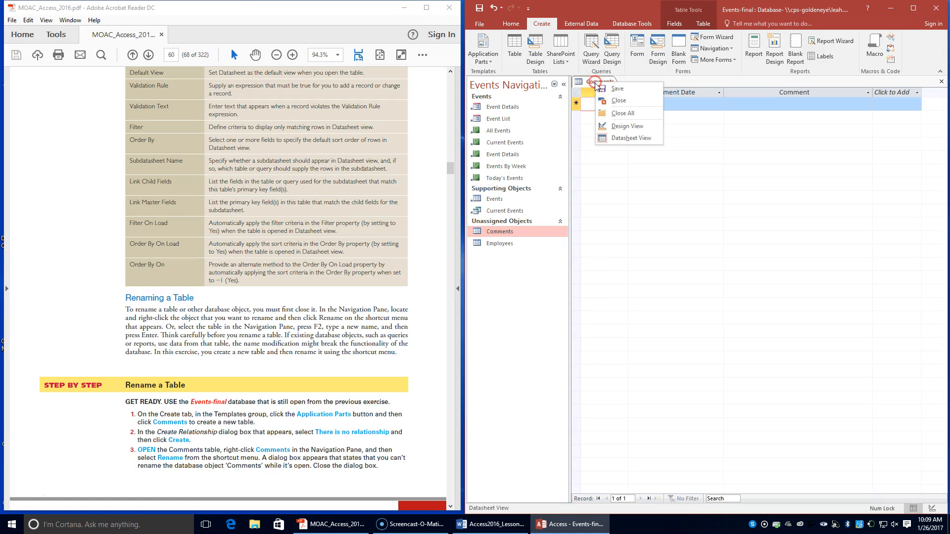
left_click(599, 101)
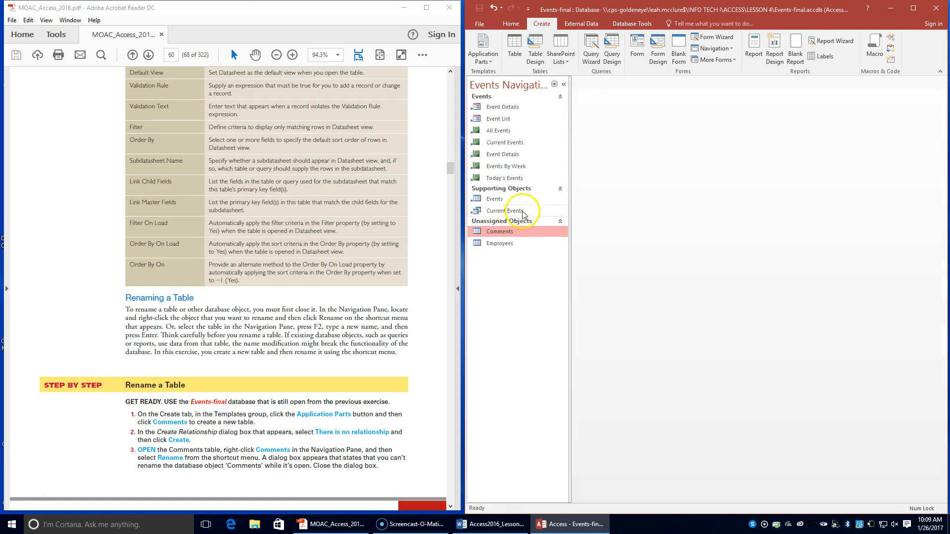
Step: Rename the closed Comments table as "Event Comments", following the textbook's remaining exercise steps
right_click(492, 232)
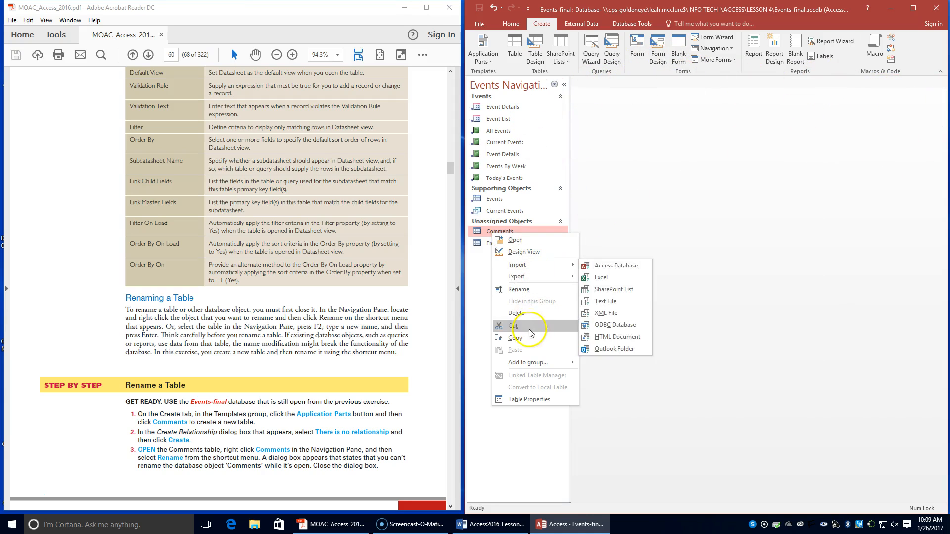
left_click(526, 290)
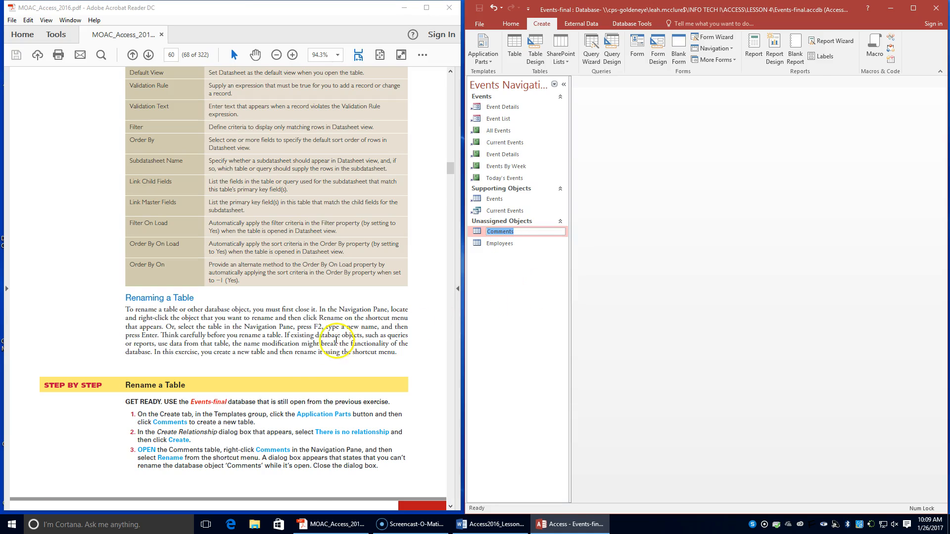
scroll(303, 344, "down", 2)
scroll(303, 344, "down", 1)
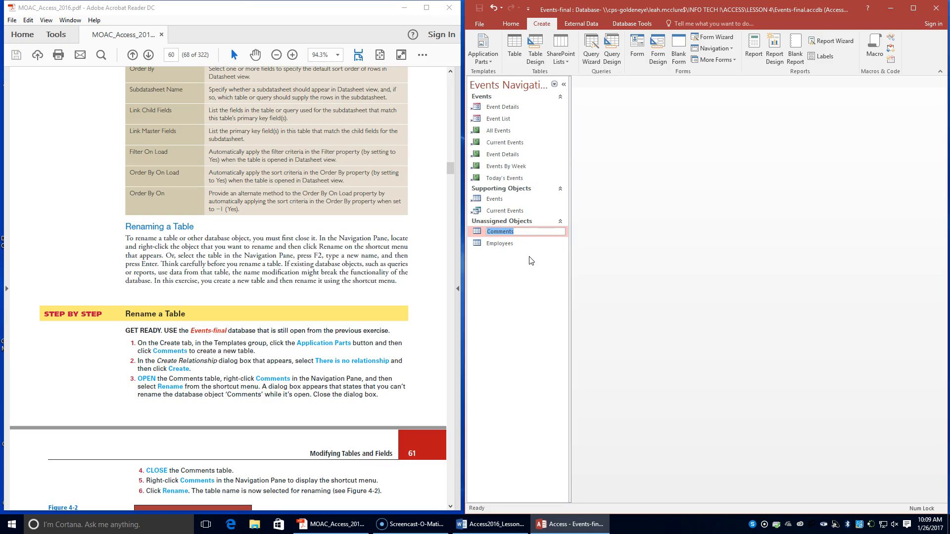
scroll(281, 407, "down", 10)
scroll(282, 408, "down", 2)
scroll(282, 408, "up", 1)
type("Event Comments")
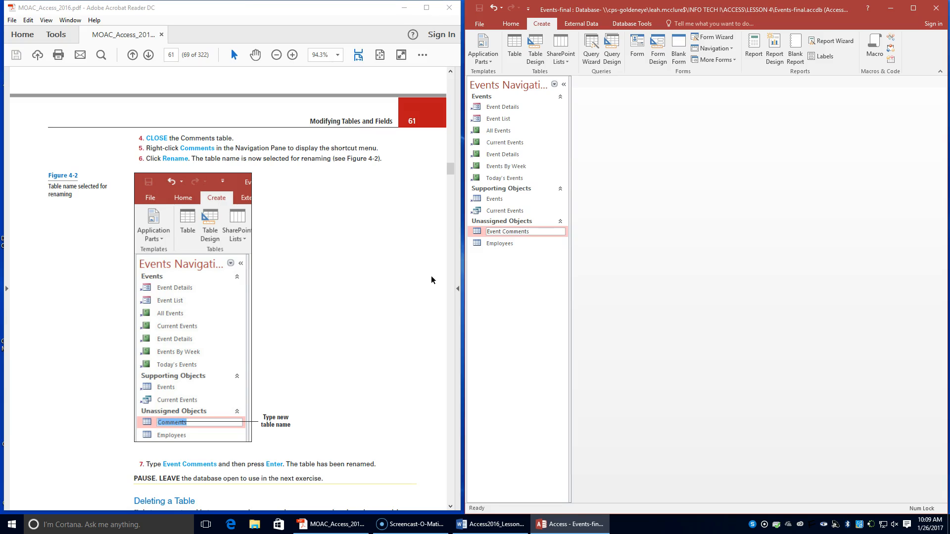
key("Return")
Step: Delete the Event Comments table from the database, as directed by the textbook's Delete a Table exercise
scroll(156, 355, "down", 10)
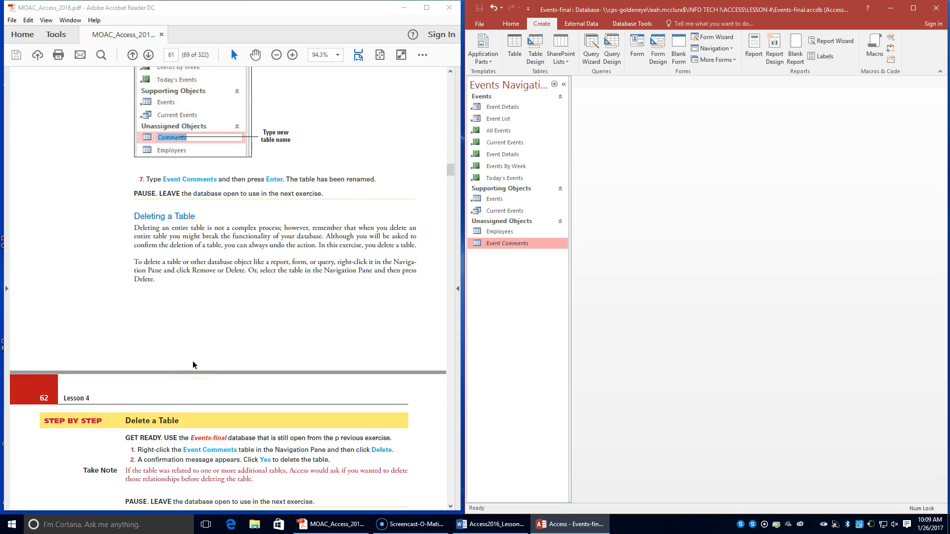
scroll(193, 364, "down", 1)
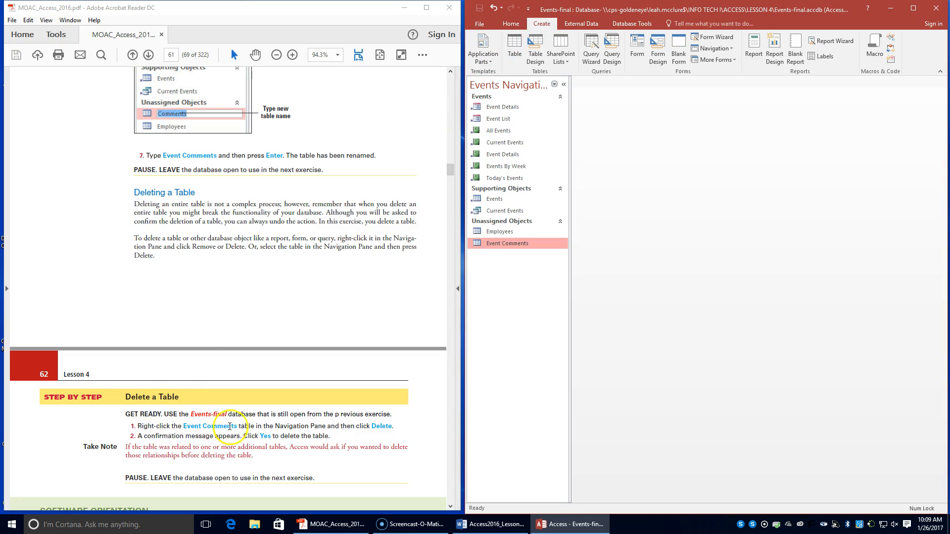
right_click(518, 249)
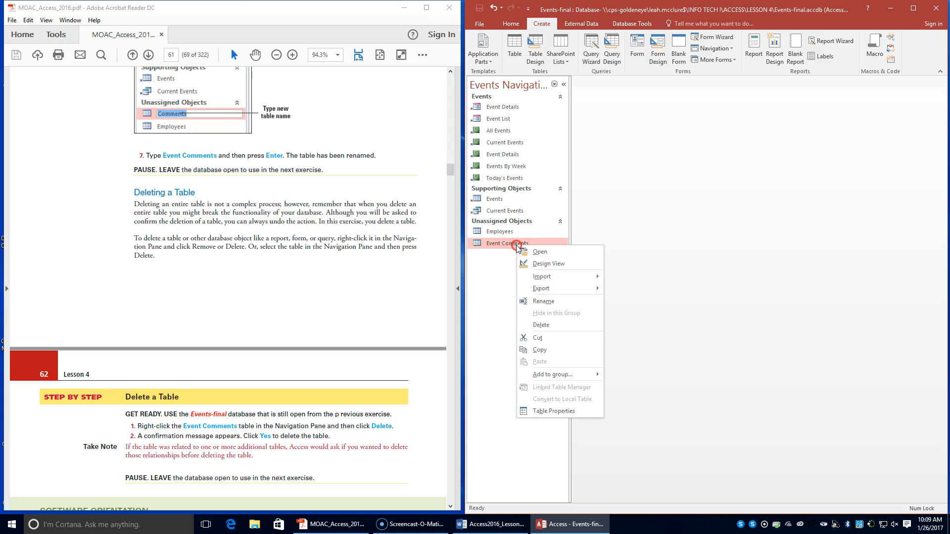
left_click(537, 328)
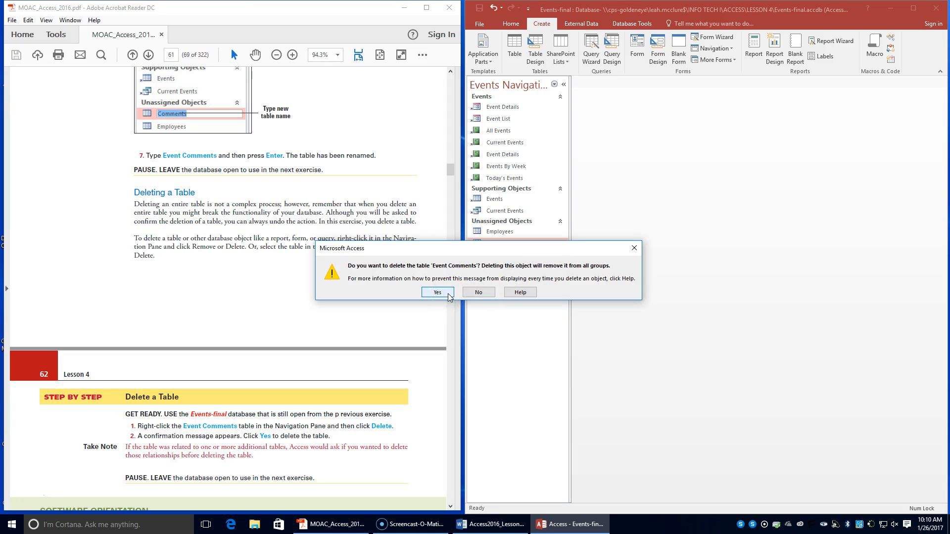
left_click(437, 292)
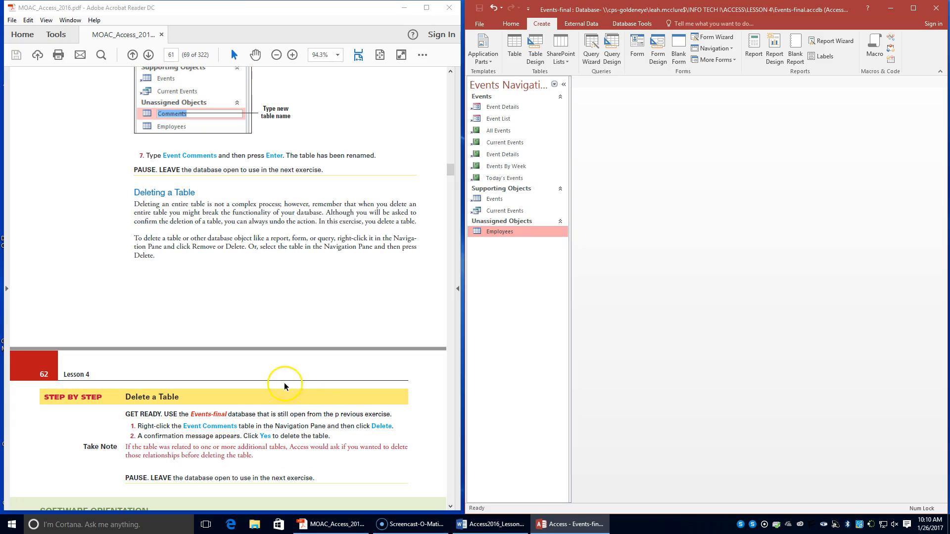
Step: Look through the textbook's field properties section and Table 4-2, up to the exercise on setting a field property in Datasheet and Design View
scroll(284, 386, "down", 10)
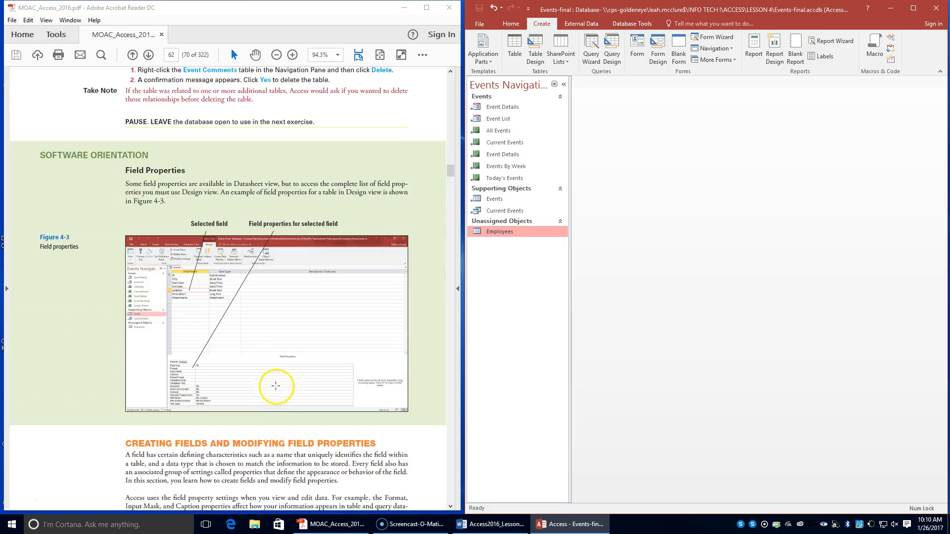
scroll(275, 386, "down", 9)
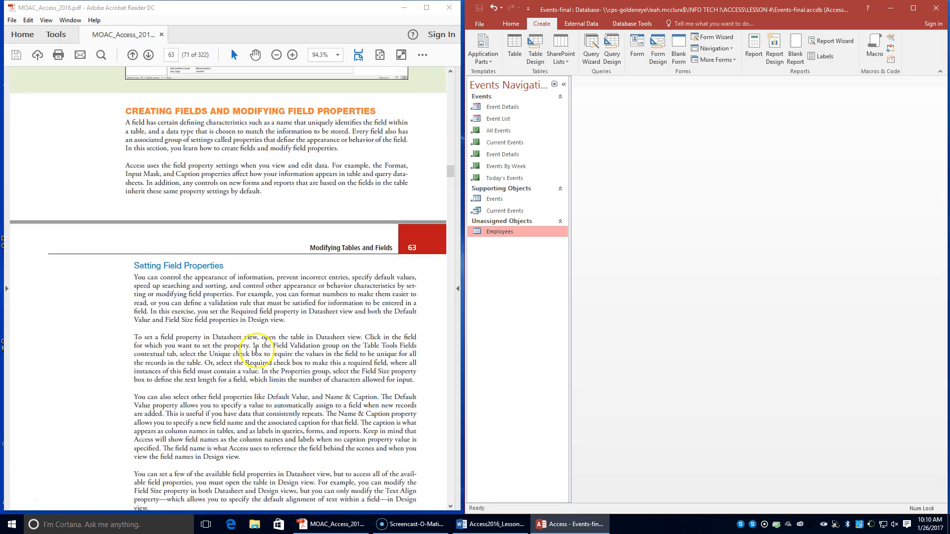
scroll(256, 350, "down", 10)
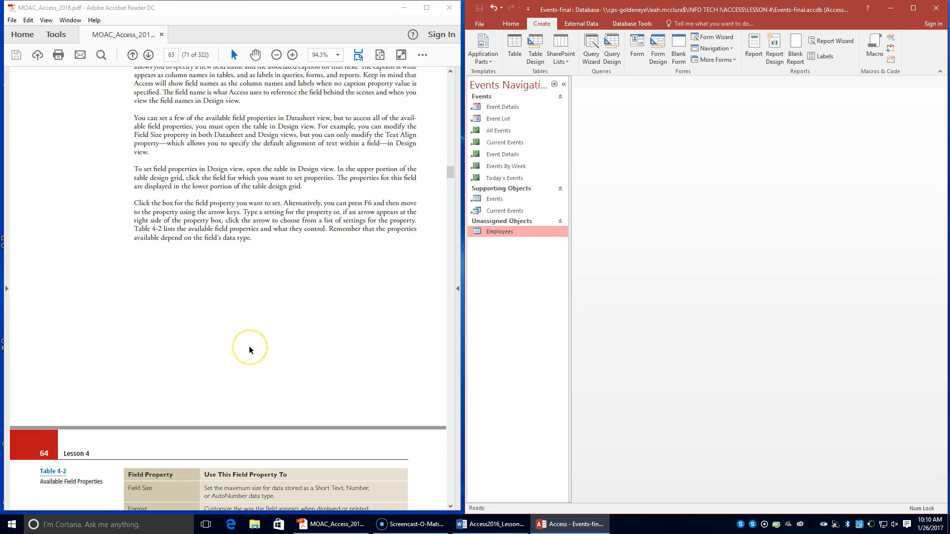
scroll(248, 346, "down", 9)
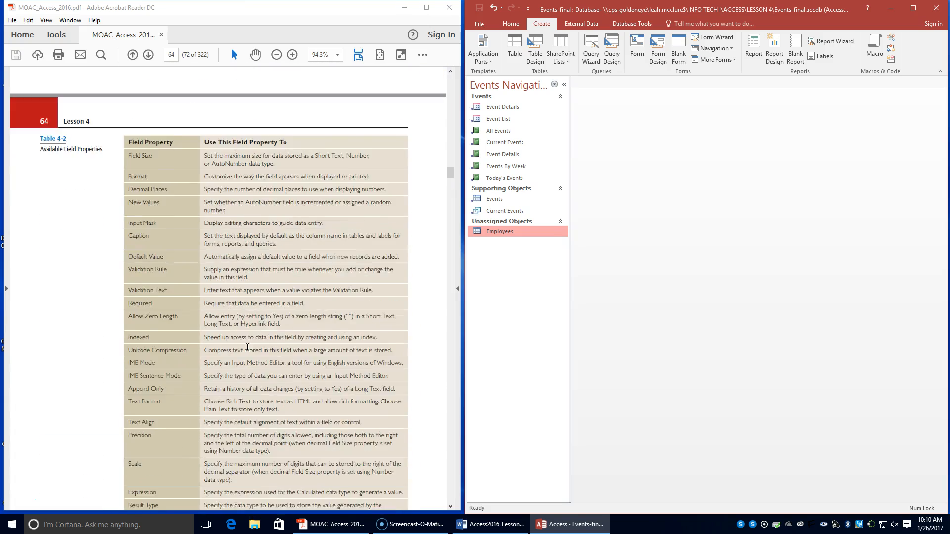
scroll(248, 347, "down", 6)
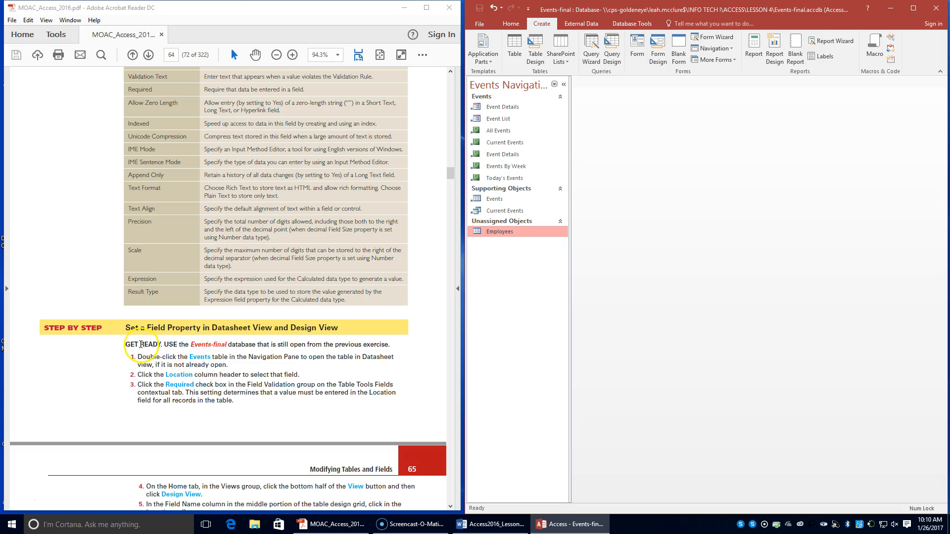
scroll(192, 328, "up", 5)
scroll(193, 331, "down", 2)
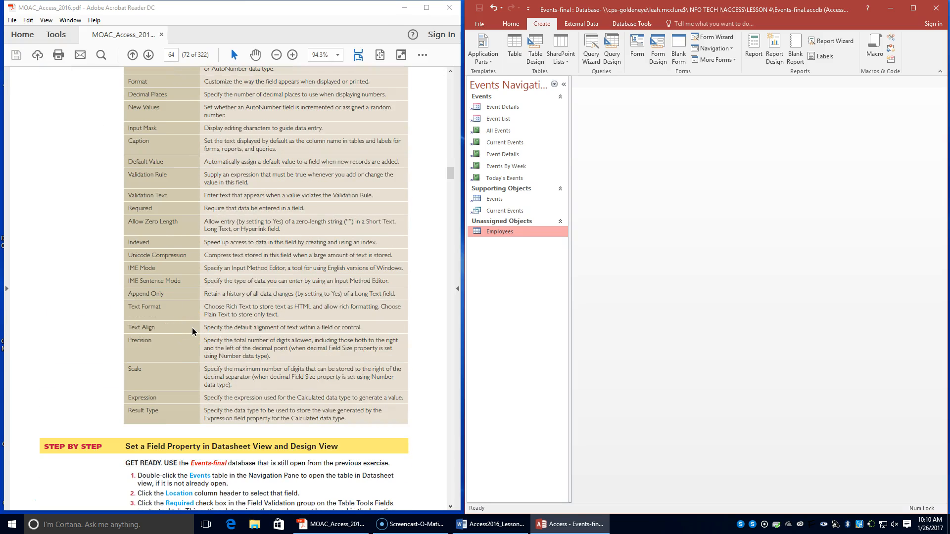
scroll(192, 331, "up", 3)
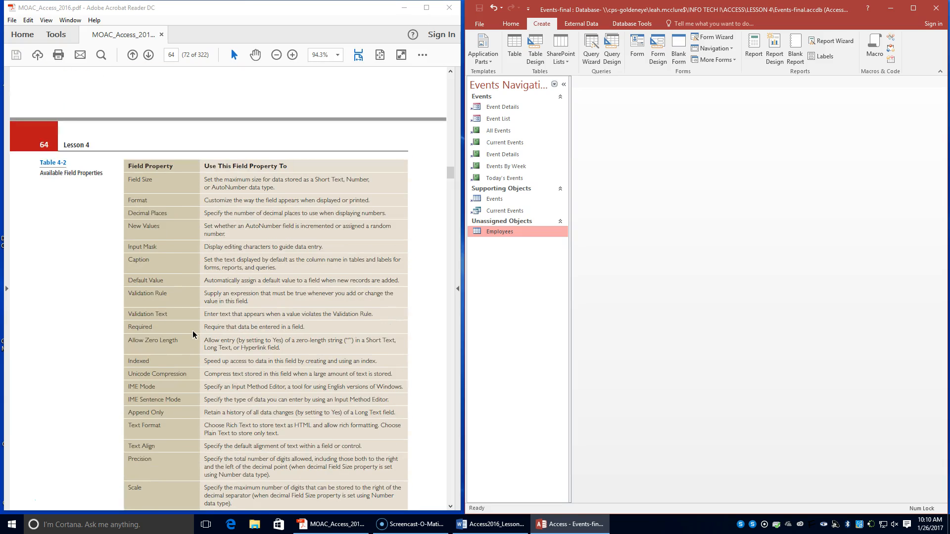
scroll(193, 335, "down", 6)
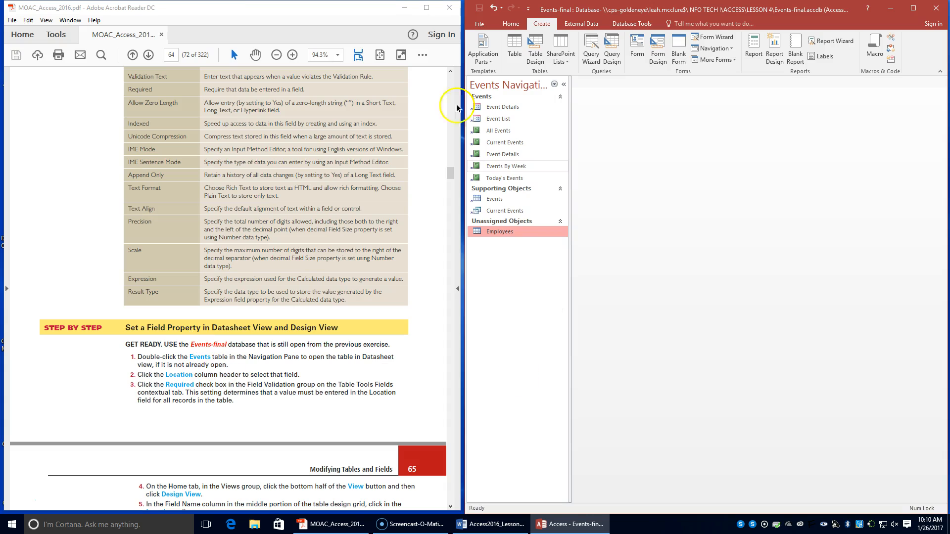
Step: Open the Events table in Datasheet View and make the Location field required
left_click(487, 201)
double_click(486, 200)
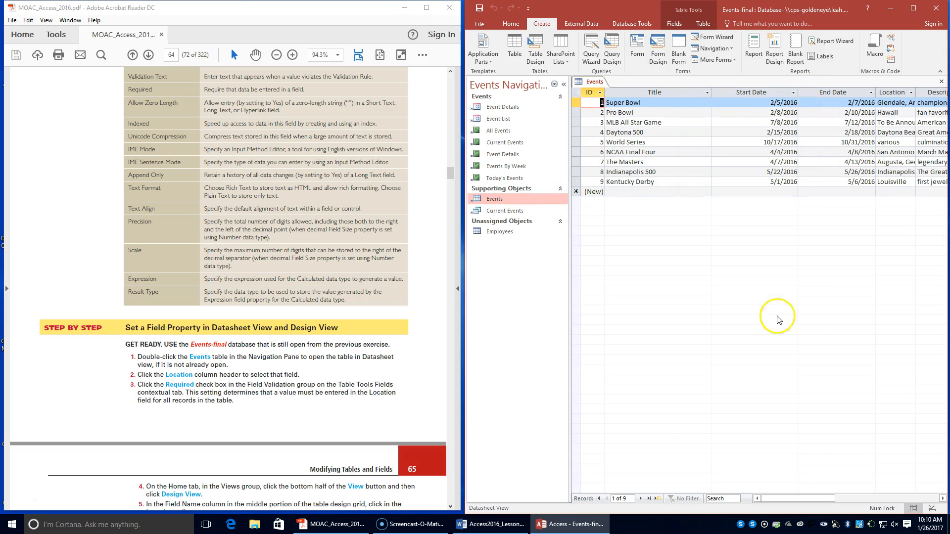
left_click(893, 90)
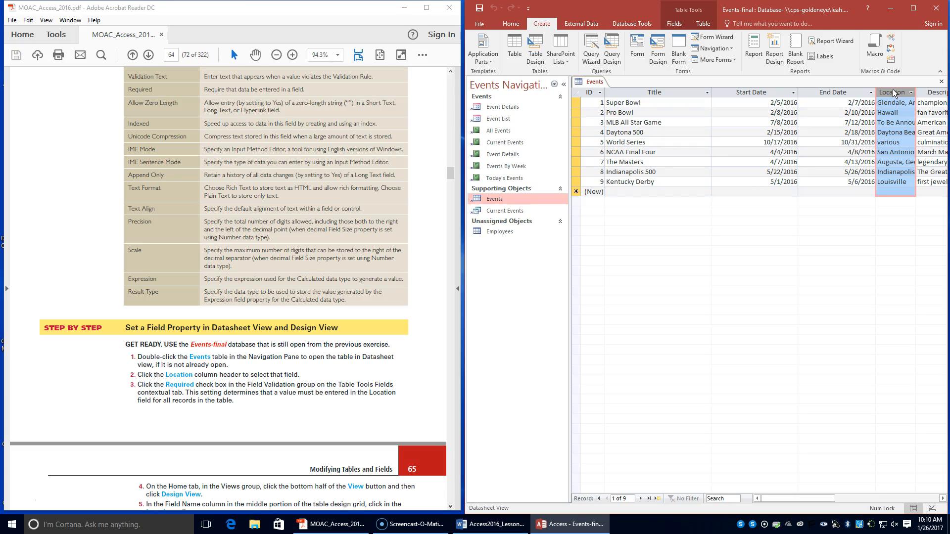
right_click(893, 89)
left_click(892, 90)
right_click(893, 92)
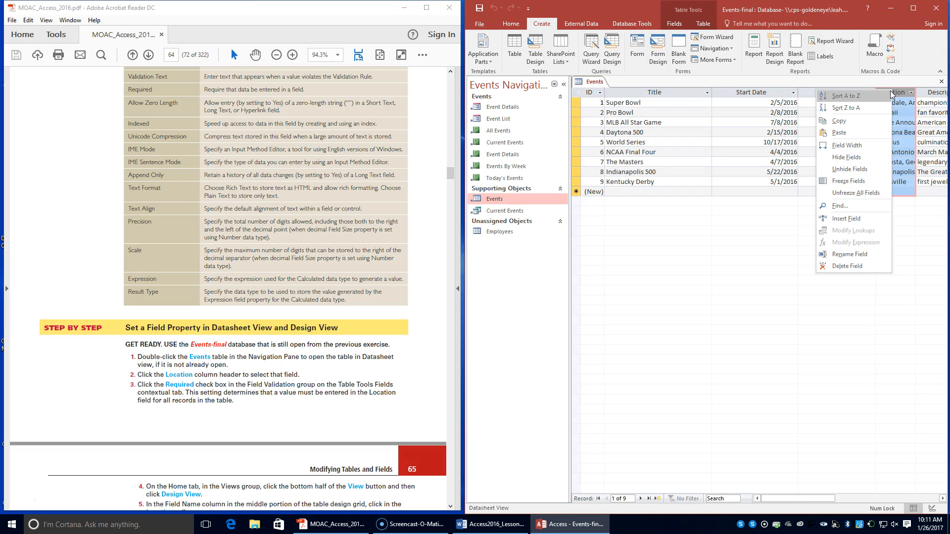
left_click(678, 24)
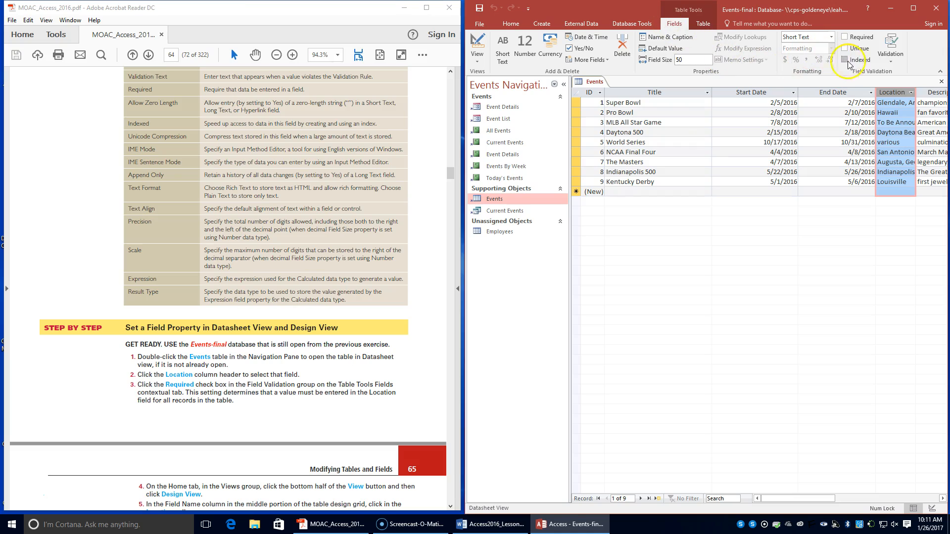
left_click(844, 37)
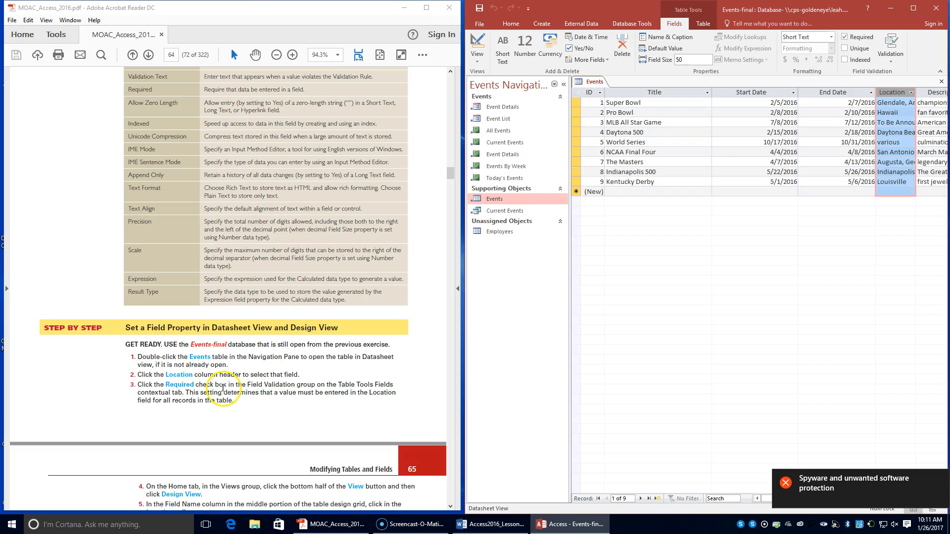
Step: Continue to the textbook's step 4 and switch the Events table to Design View
scroll(223, 388, "down", 4)
scroll(223, 389, "down", 1)
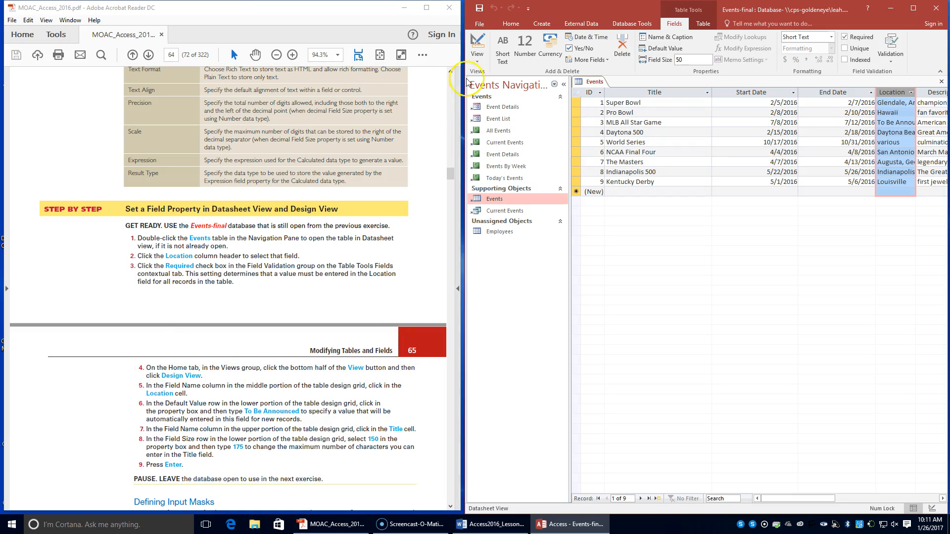
left_click(510, 23)
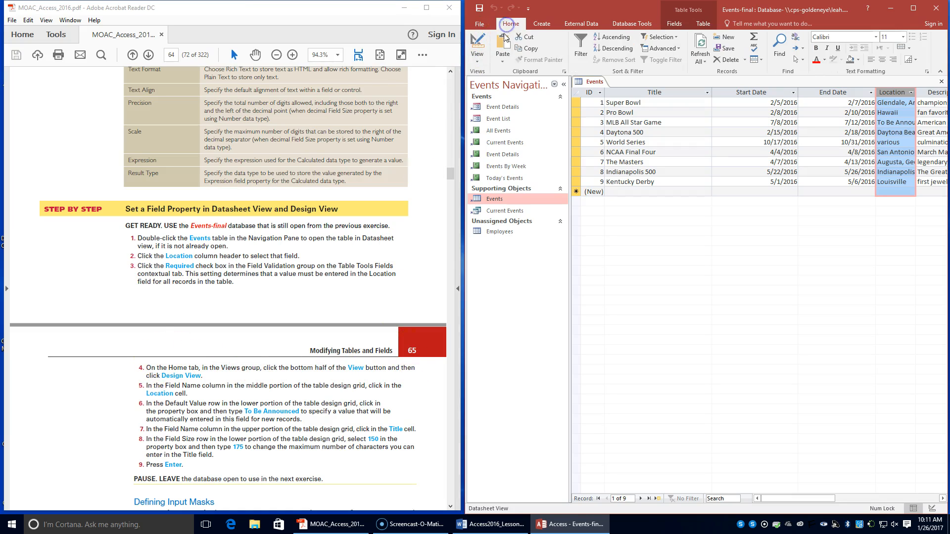
left_click(474, 65)
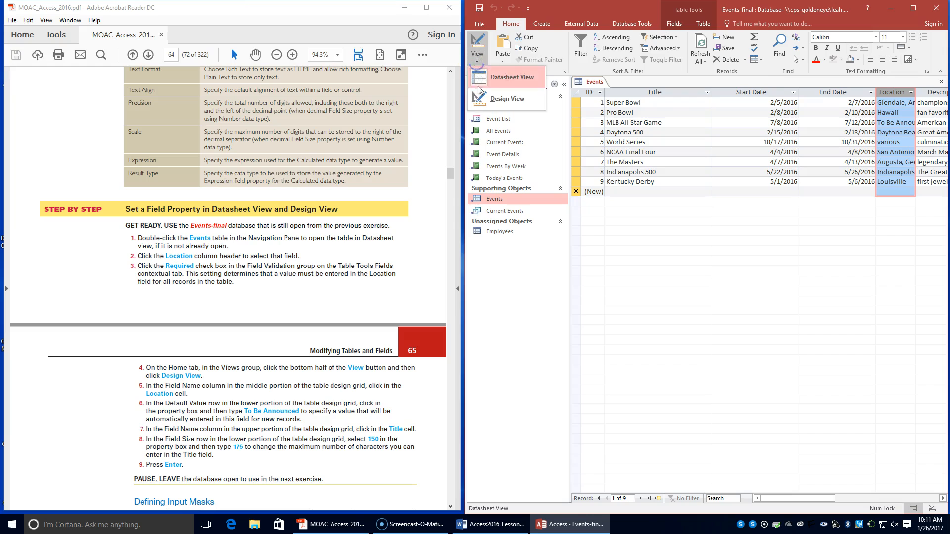
left_click(490, 94)
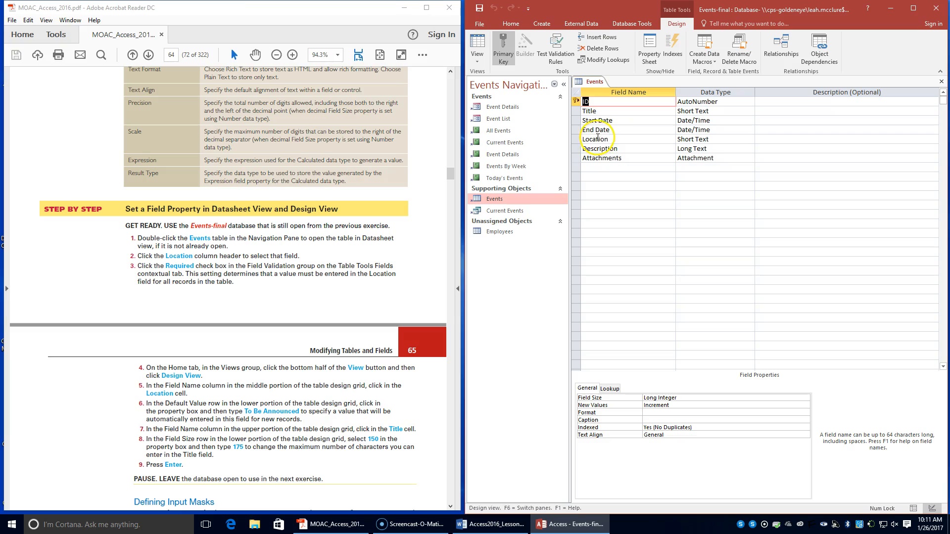
Step: Set the Location field's Default Value property to "To Be Announced"
left_click(606, 137)
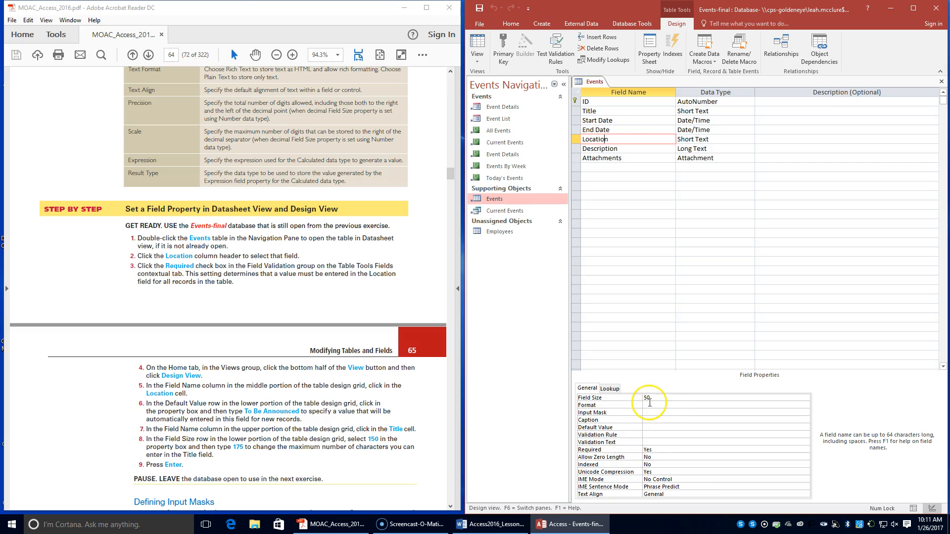
left_click(657, 397)
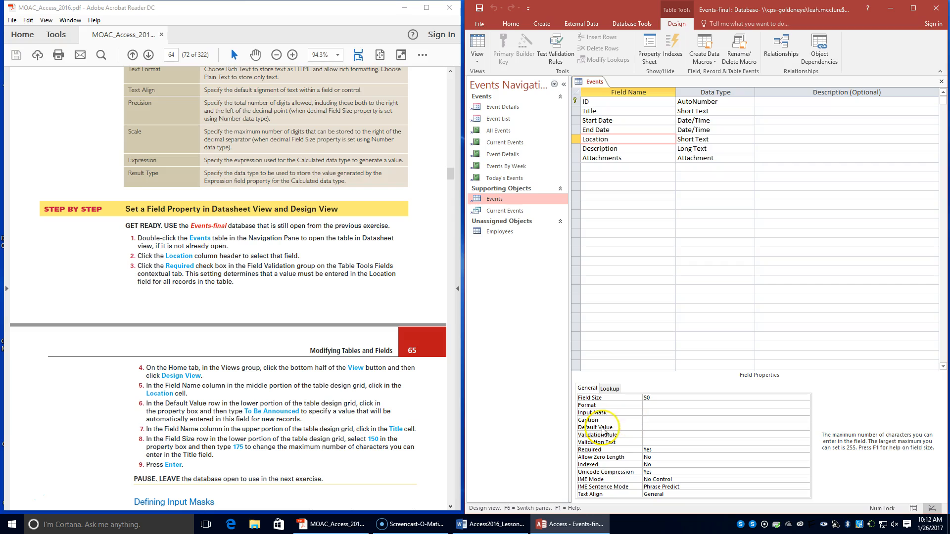
left_click(7, 499)
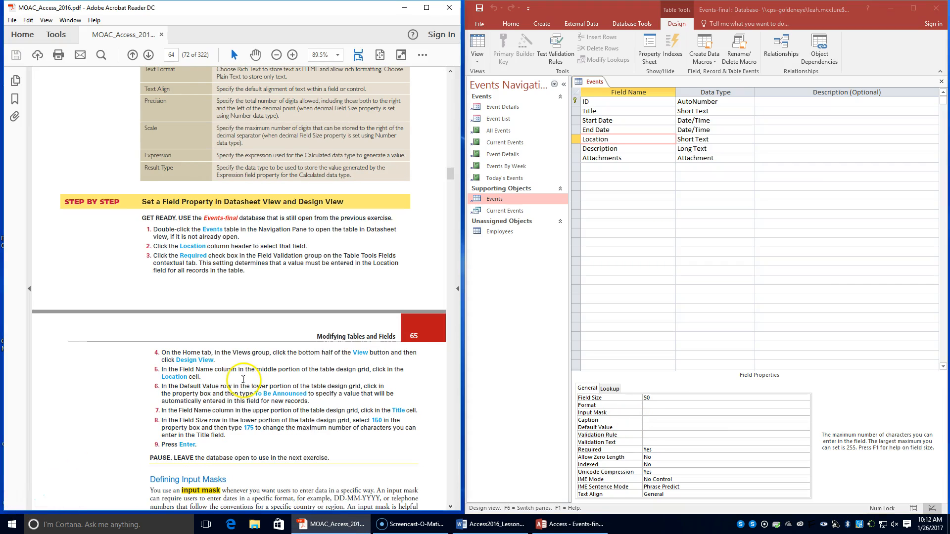
left_click(653, 427)
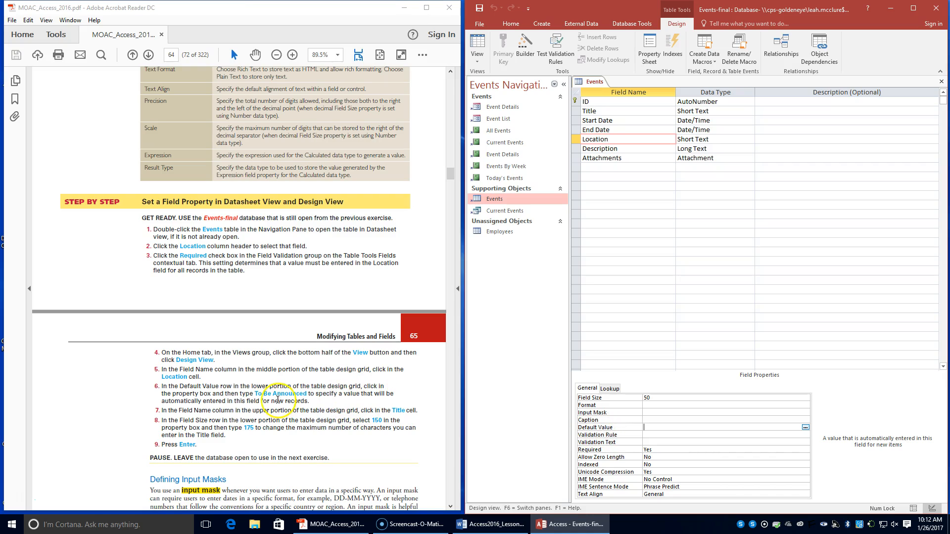
left_click(649, 426)
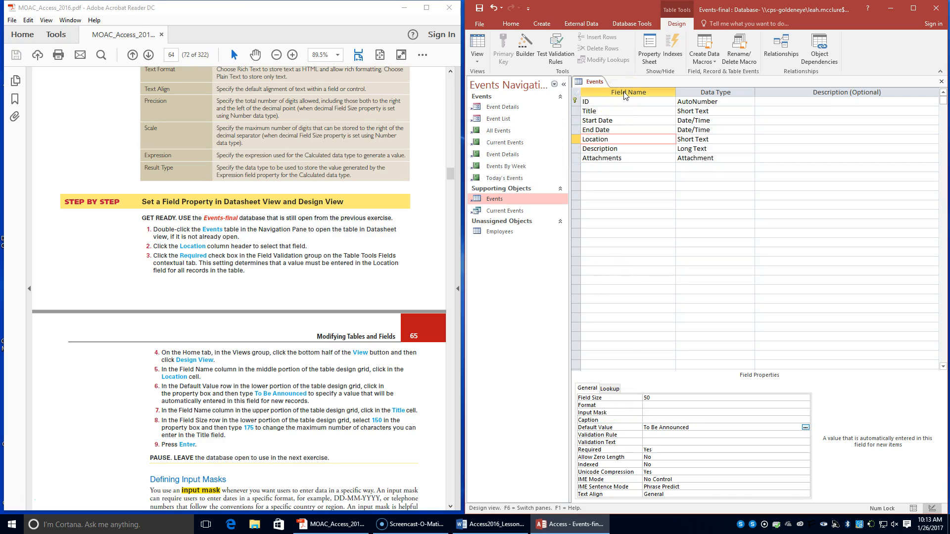
Step: Set the Title field's Field Size property to 175
left_click(595, 111)
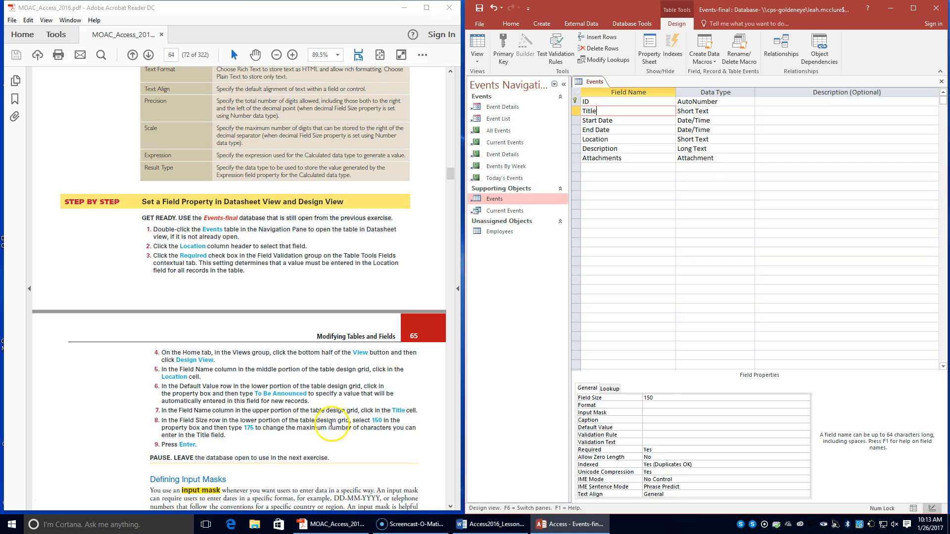
double_click(649, 398)
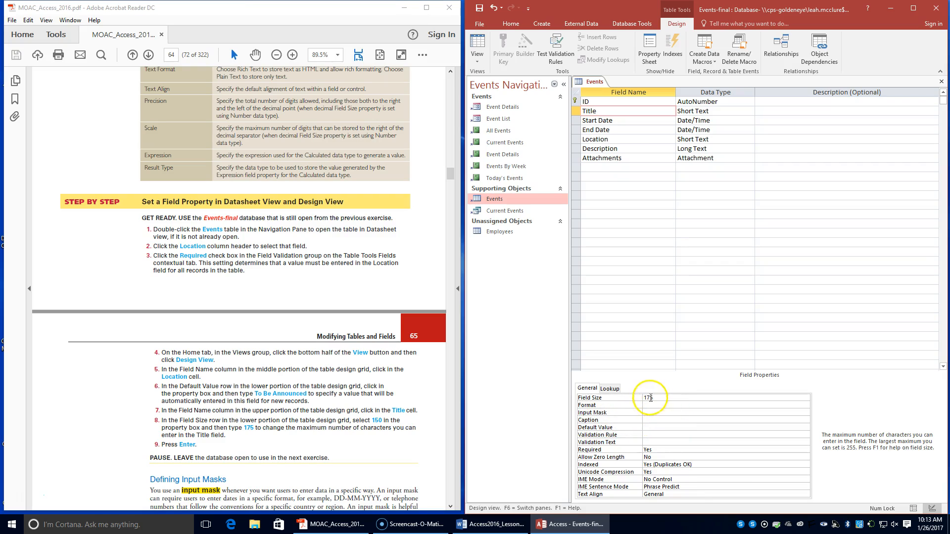
key("Return")
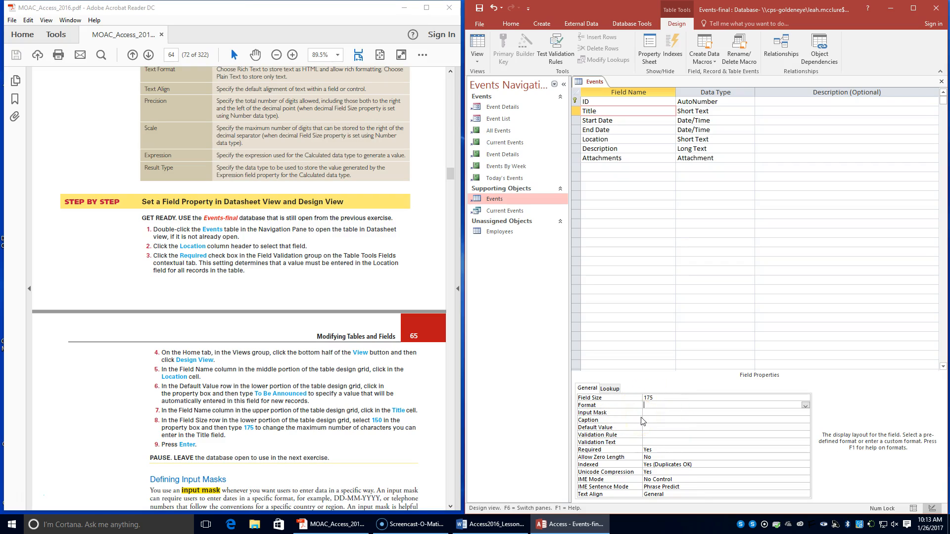
Step: Following the textbook's Define Input Masks exercise, start the Input Mask Wizard for the Start Date field, saving the table first
scroll(232, 456, "down", 3)
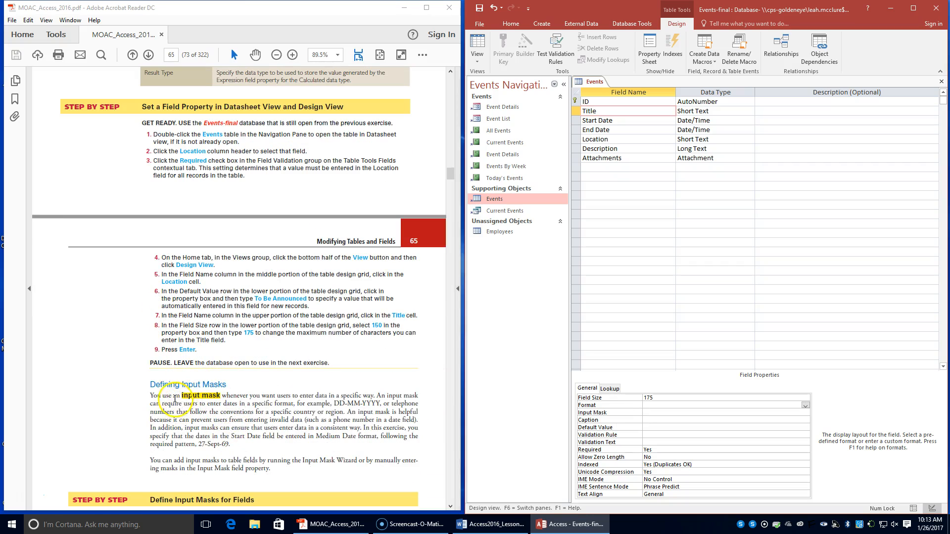
scroll(200, 401, "down", 1)
scroll(201, 402, "down", 2)
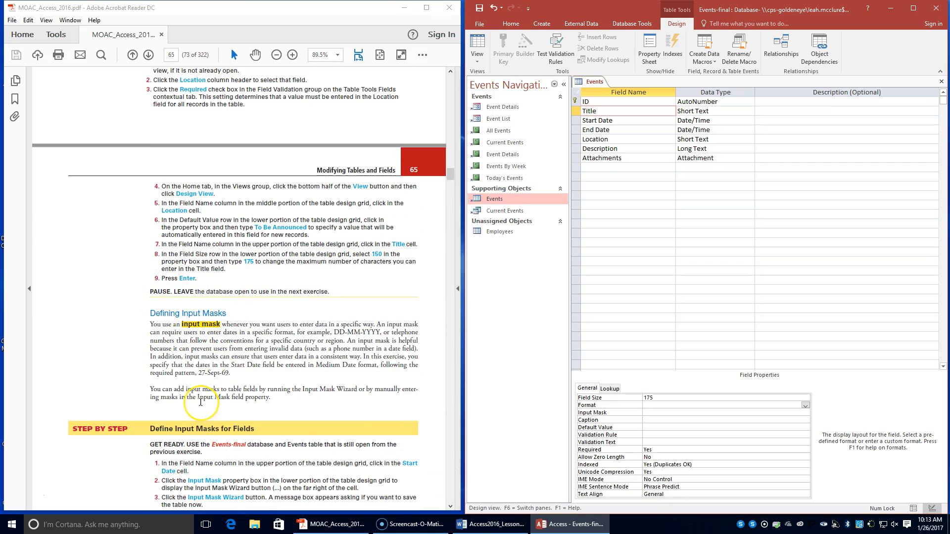
scroll(200, 402, "down", 3)
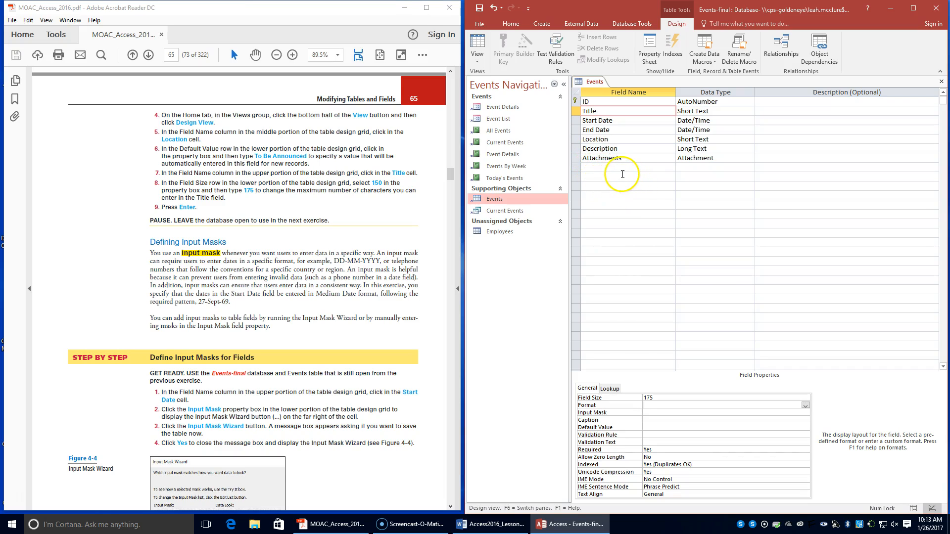
left_click(624, 120)
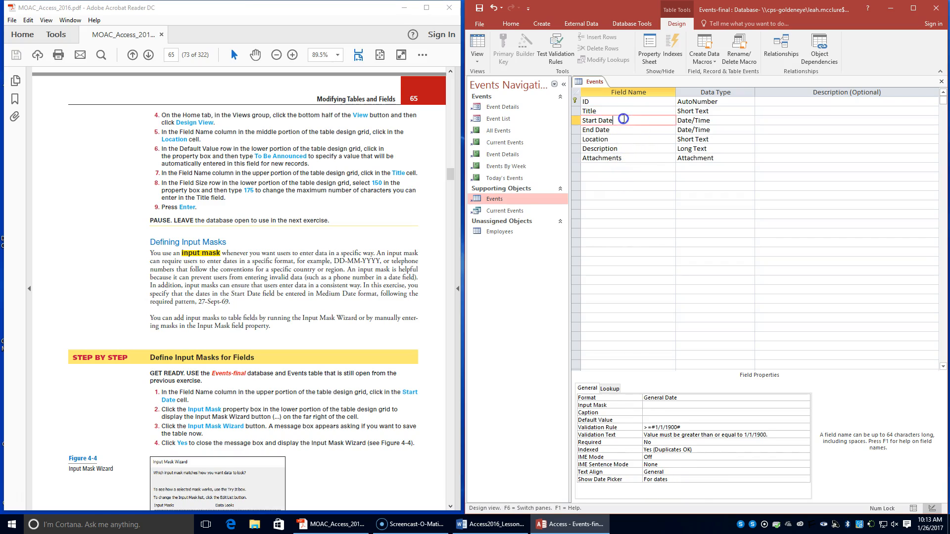
left_click(659, 405)
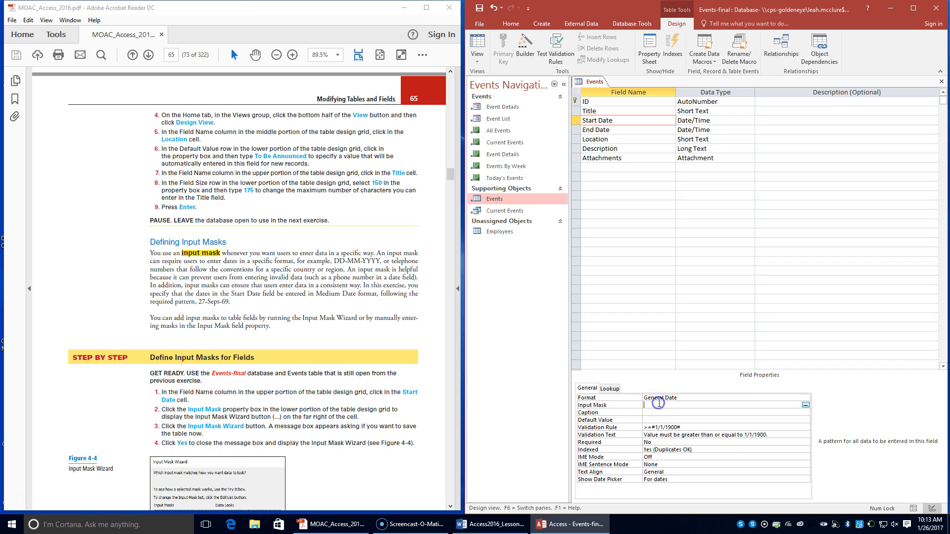
left_click(805, 406)
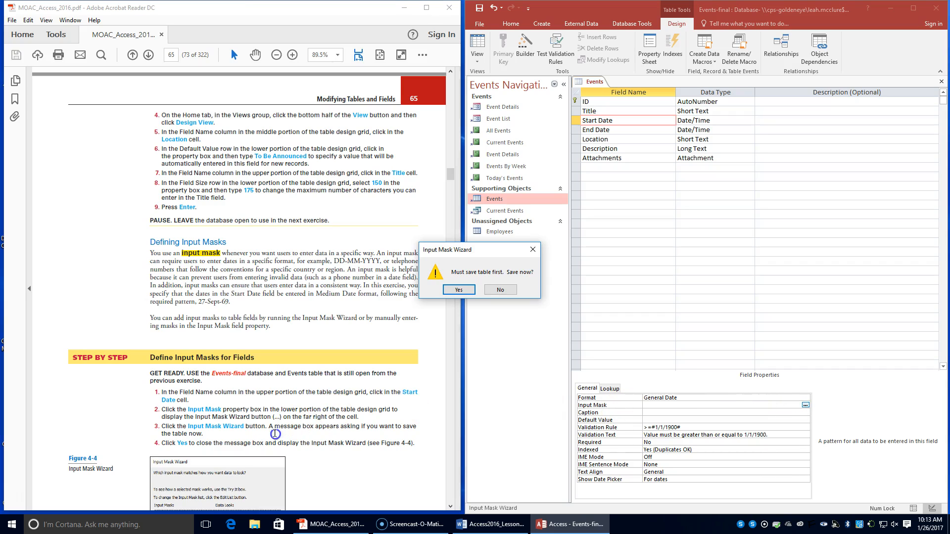
left_click(455, 291)
Step: Apply the Medium Date input mask to the Start Date field, accepting the wizard's default mask and placeholder settings
scroll(342, 403, "down", 3)
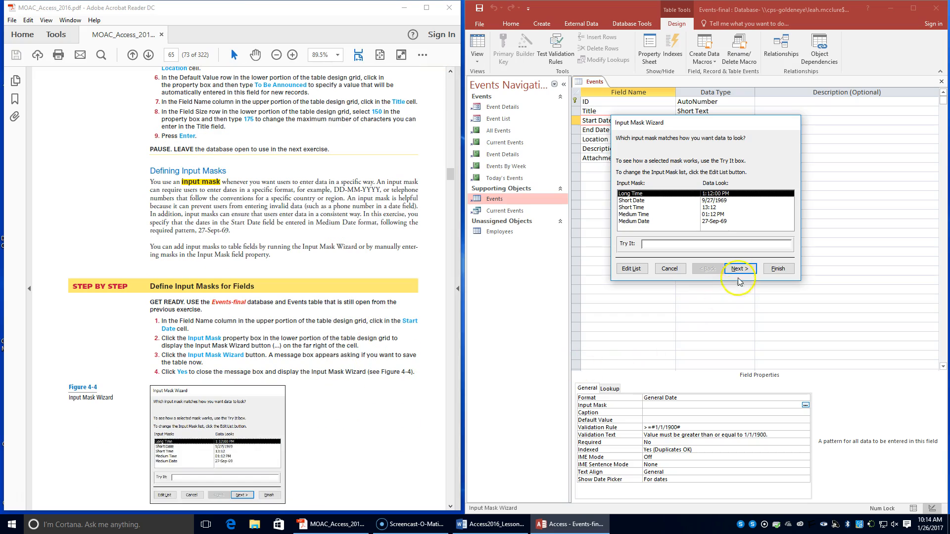
scroll(341, 387, "down", 6)
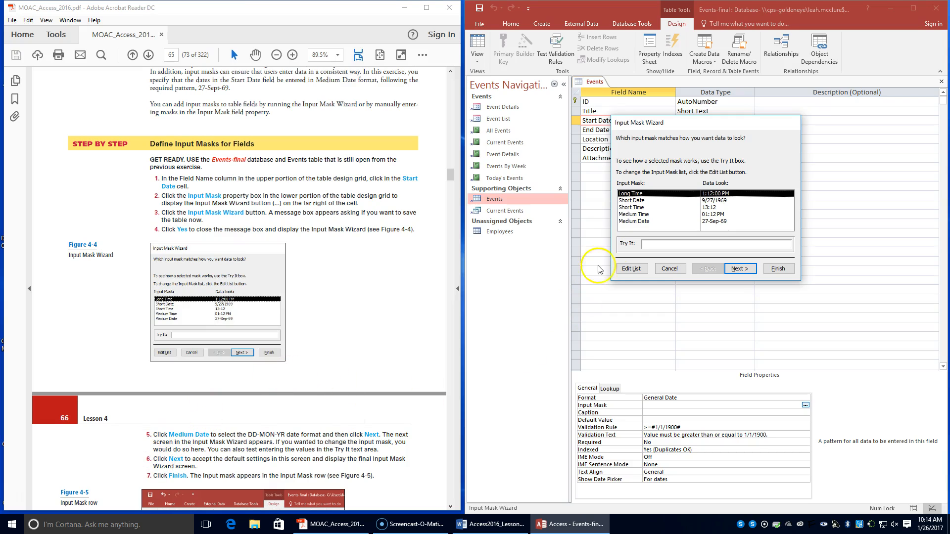
left_click(636, 222)
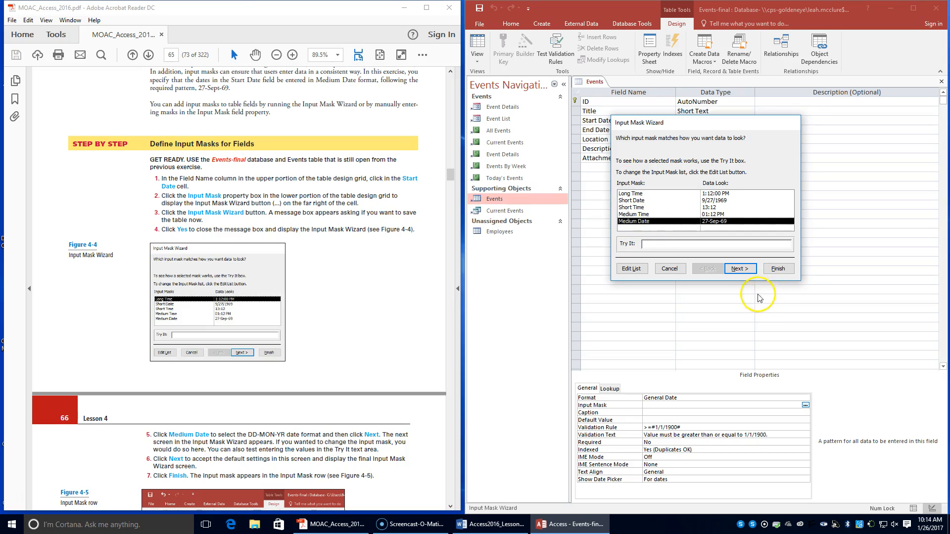
left_click(739, 269)
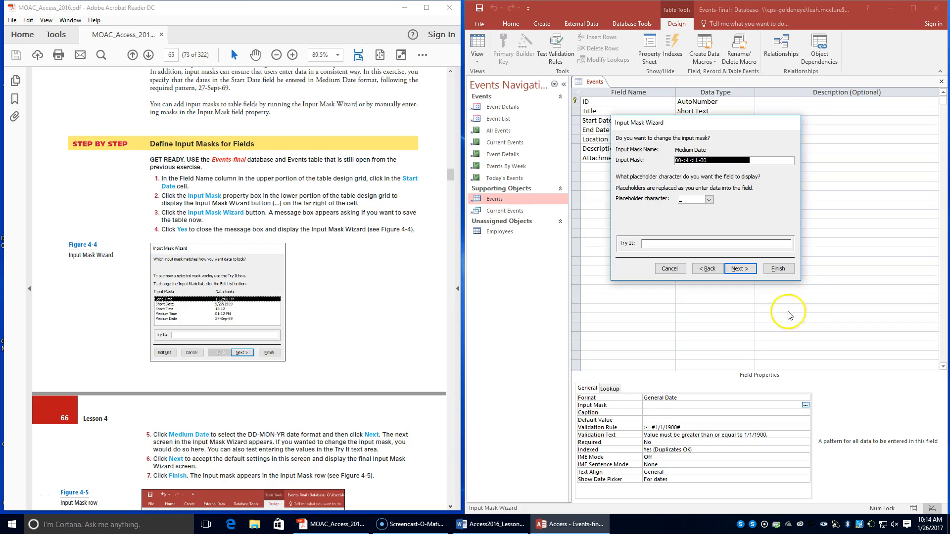
left_click(744, 270)
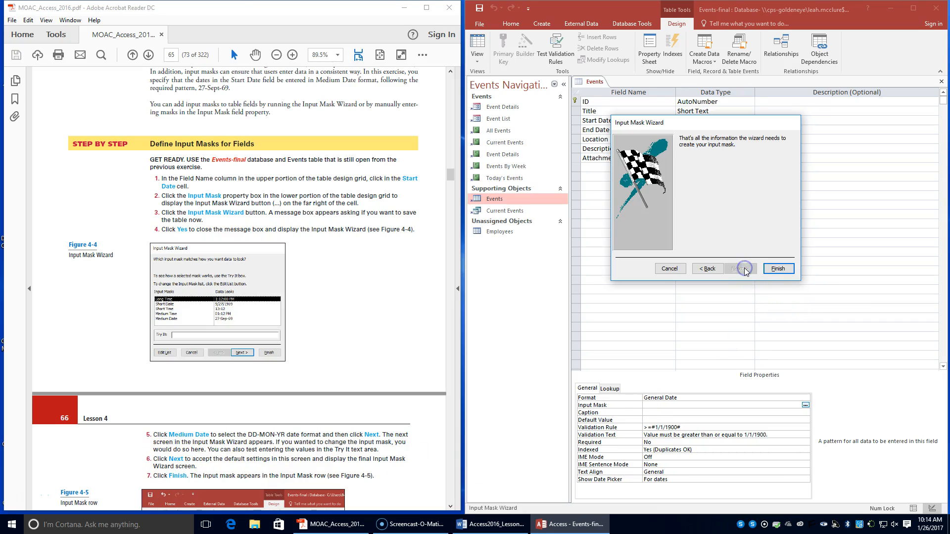
left_click(778, 268)
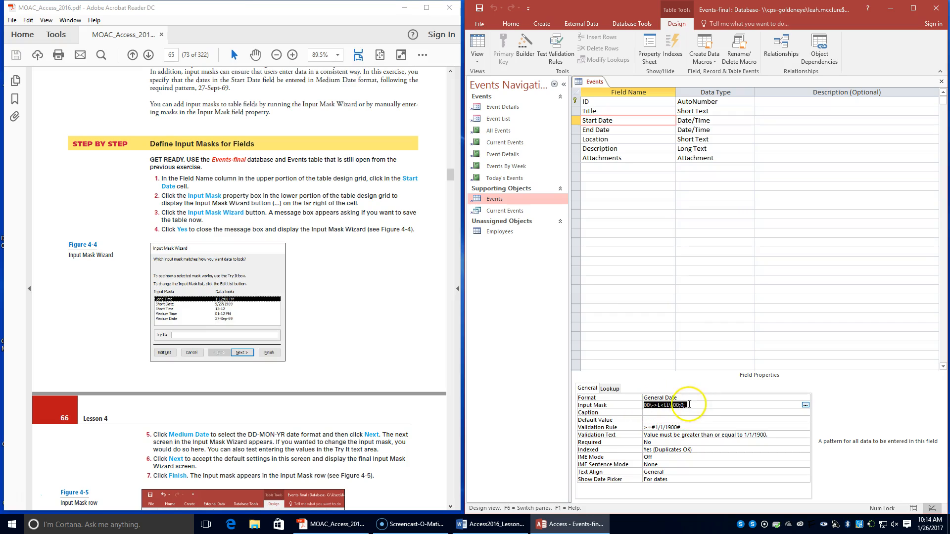
Step: Look through the textbook from the input mask figure to the zero-length strings section and the Allow Zero Length exercise
left_click(366, 453)
scroll(367, 453, "down", 2)
scroll(367, 452, "down", 15)
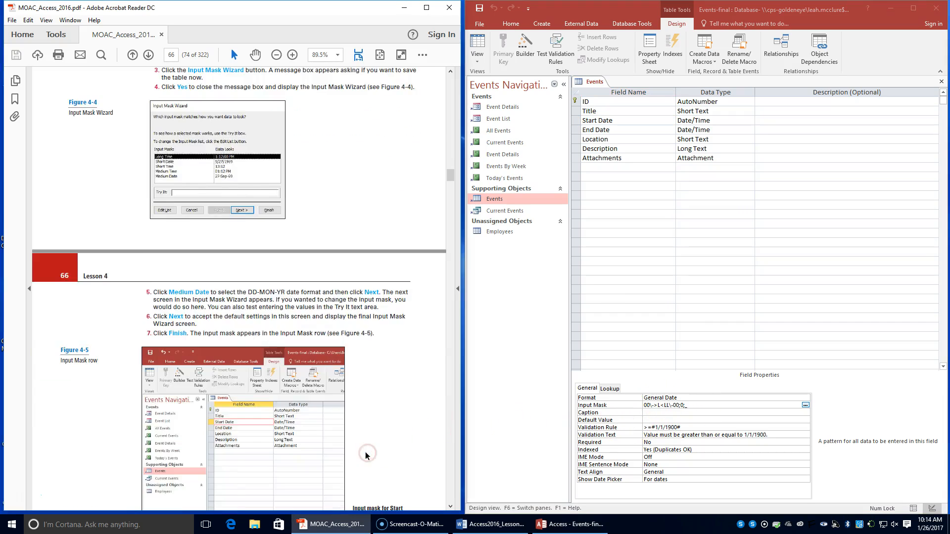
scroll(366, 454, "down", 2)
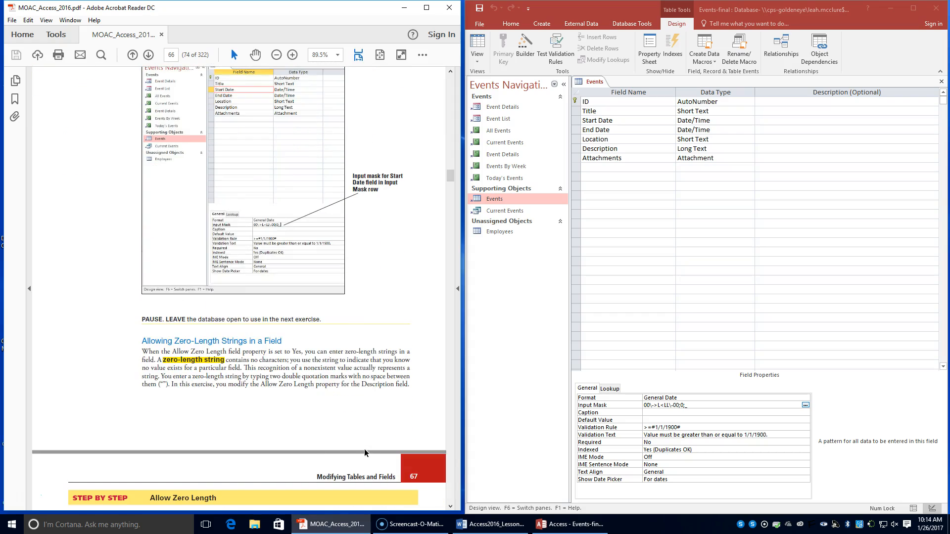
scroll(367, 453, "down", 1)
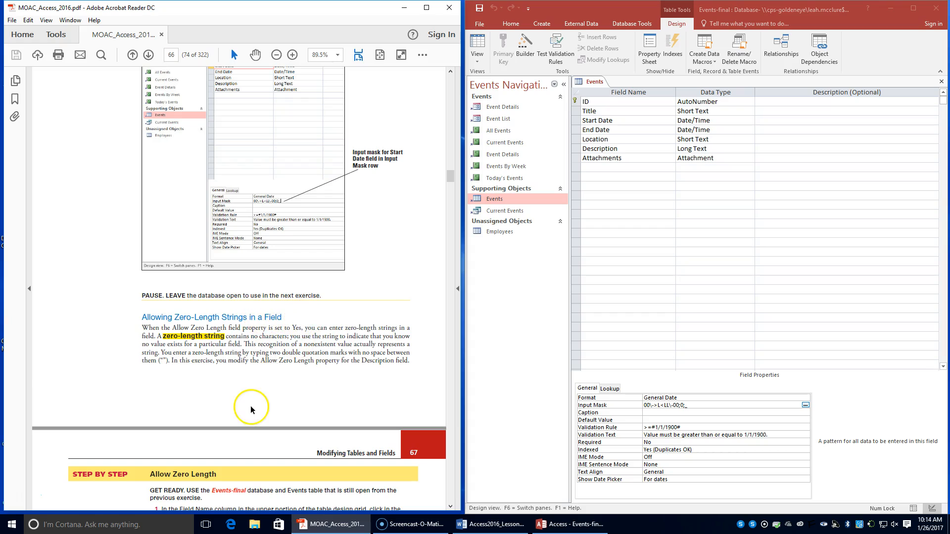
scroll(250, 409, "down", 3)
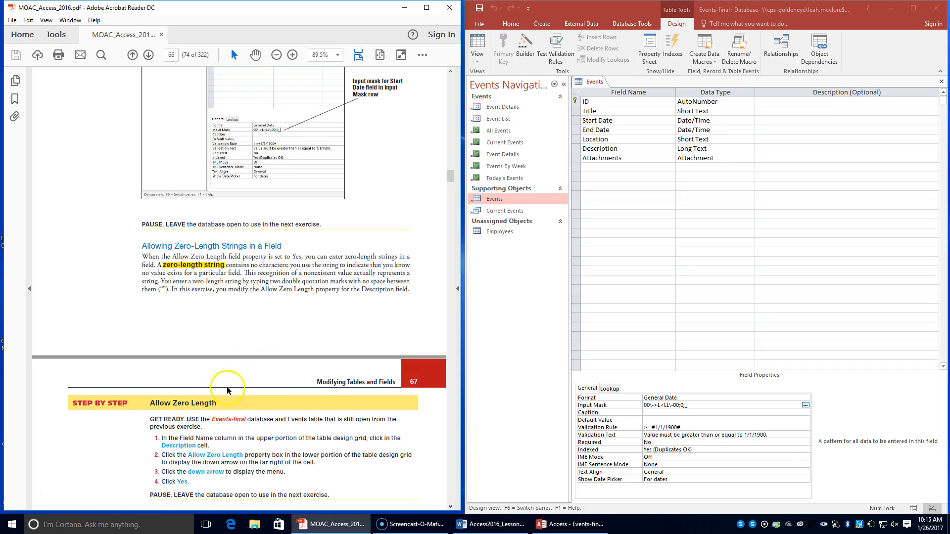
scroll(228, 425, "down", 1)
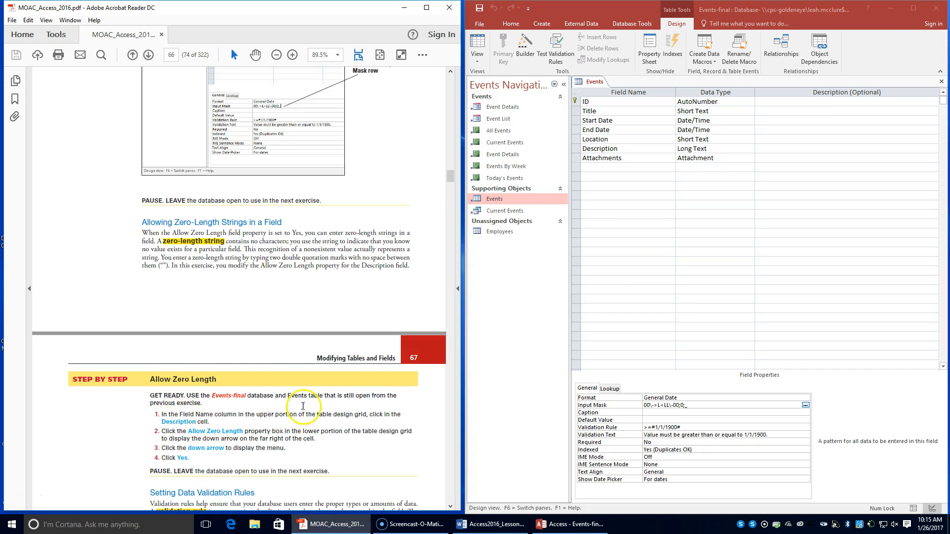
scroll(307, 411, "down", 1)
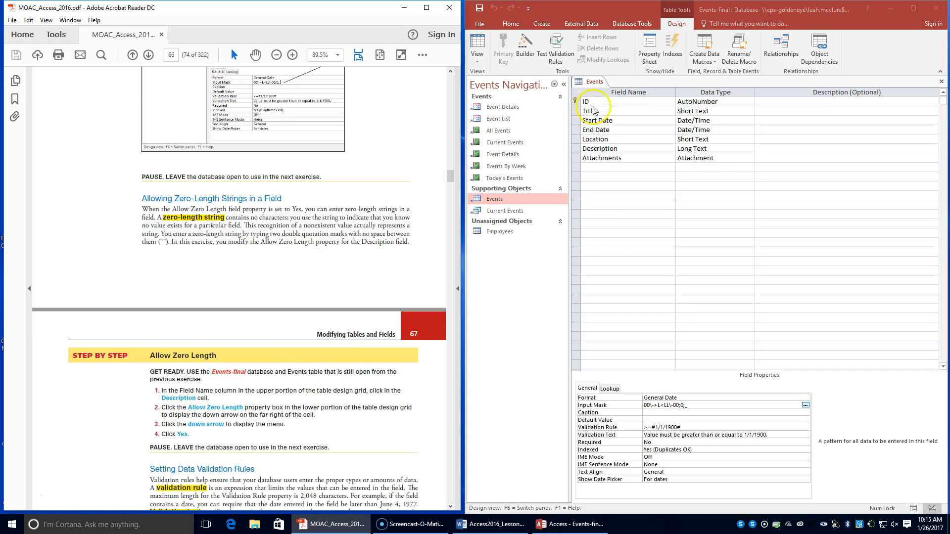
Step: Set the Description field's Allow Zero Length property to Yes
left_click(612, 148)
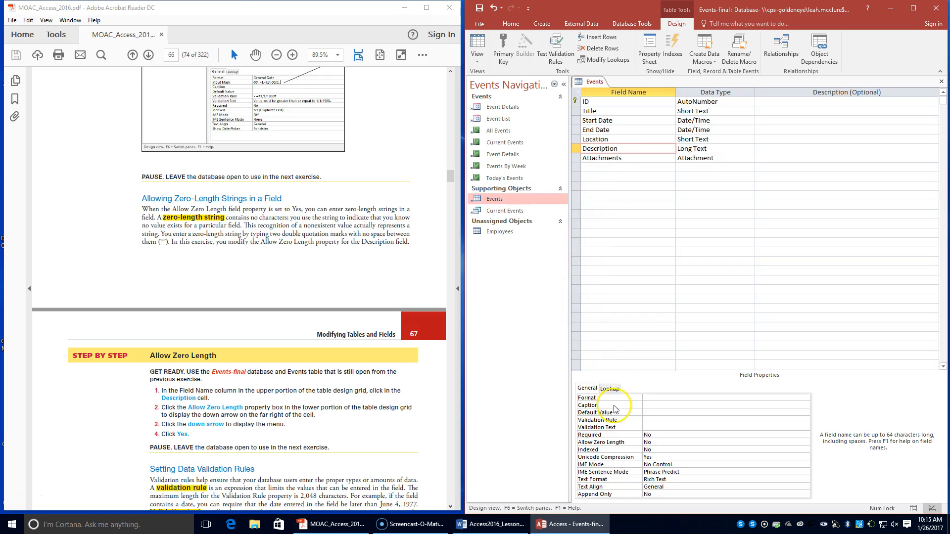
left_click(658, 442)
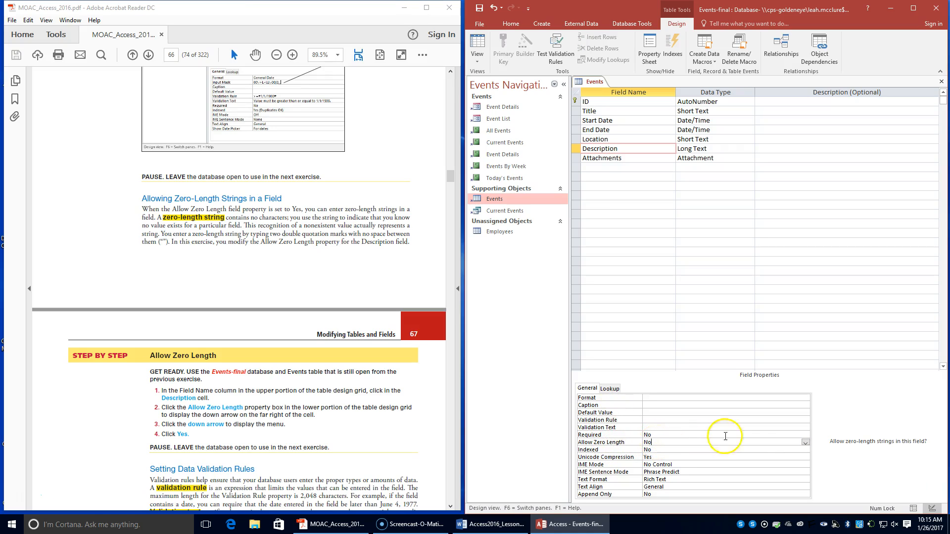
left_click(805, 443)
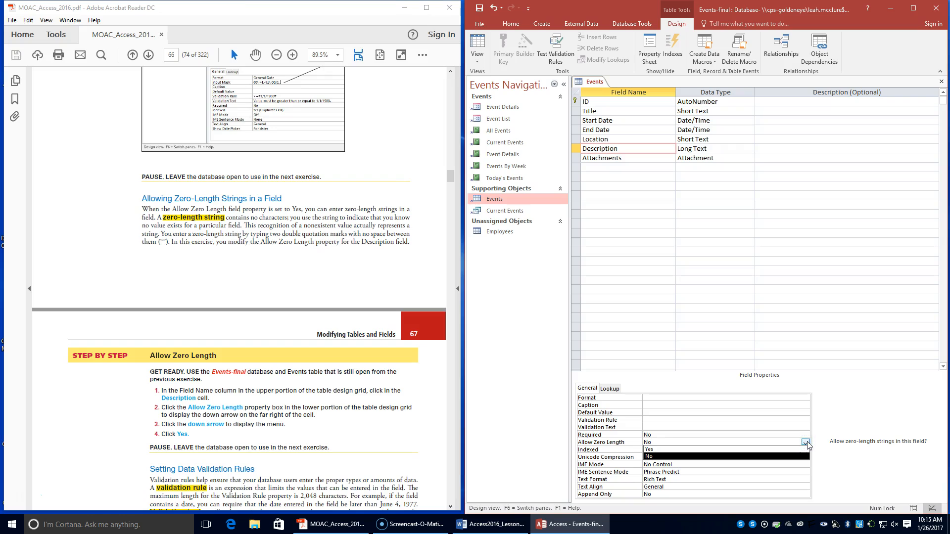
left_click(746, 450)
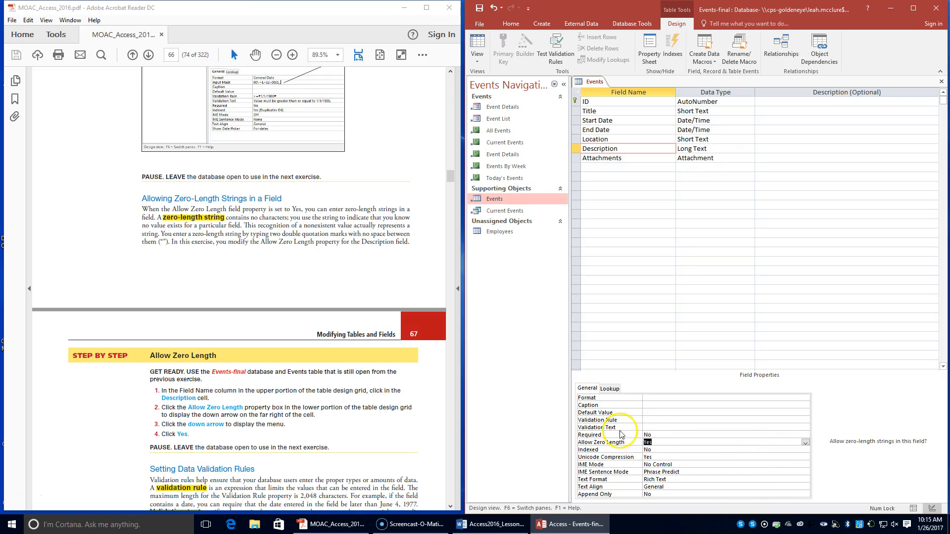
Step: Following the textbook's Set Data Validation Rules exercise, open the Expression Builder for the End Date field's Validation Rule
scroll(275, 409, "down", 1)
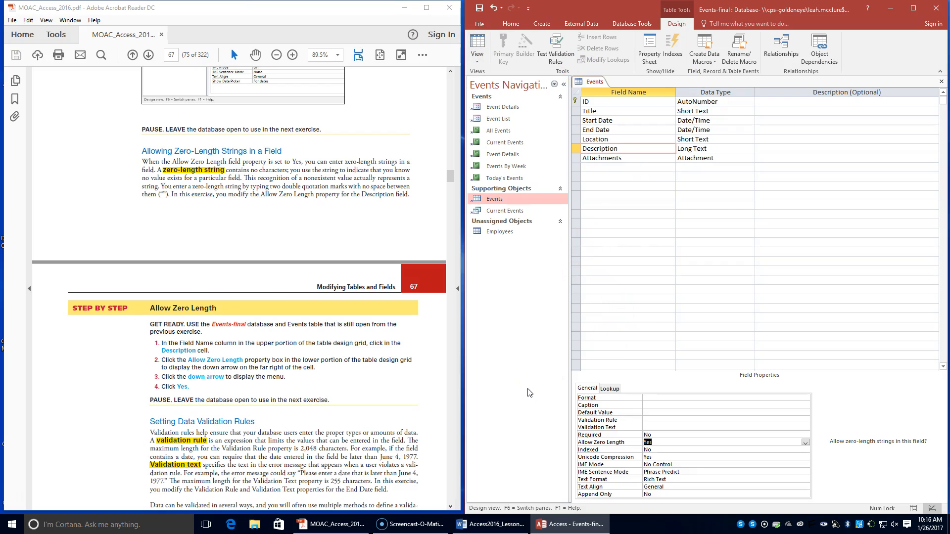
scroll(250, 478, "down", 4)
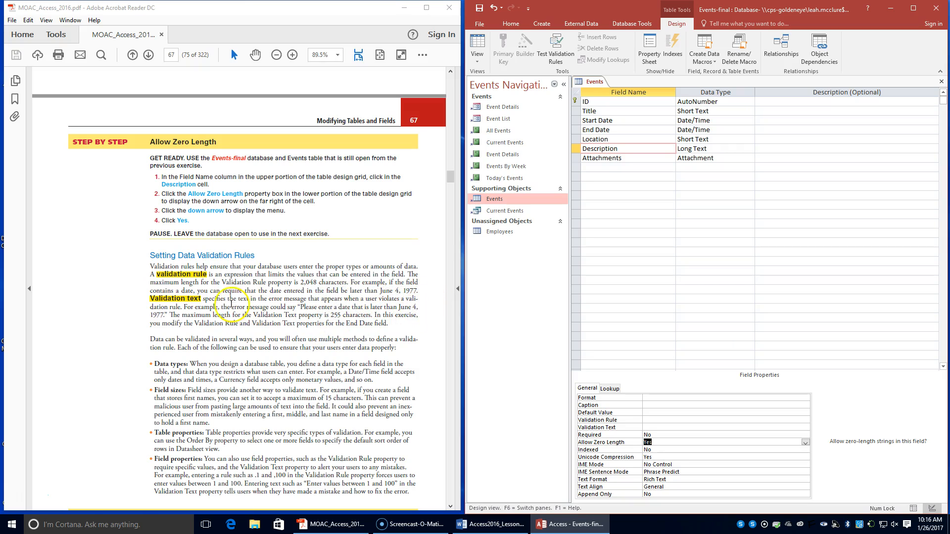
scroll(219, 417, "down", 3)
scroll(219, 417, "down", 3)
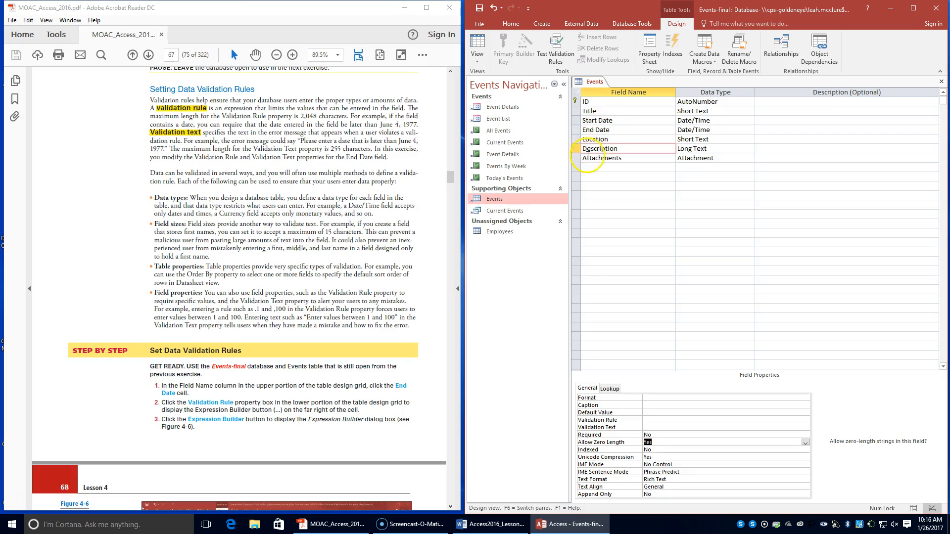
left_click(587, 130)
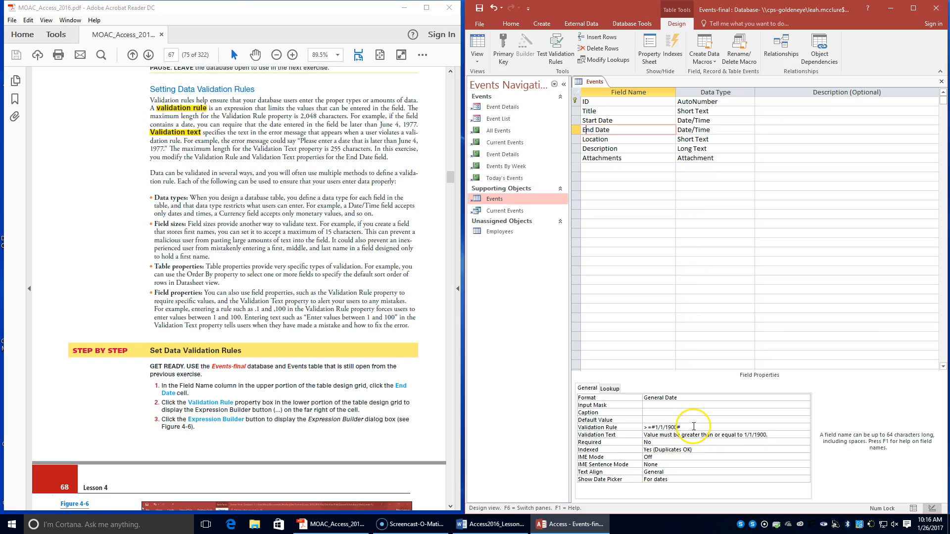
left_click(694, 426)
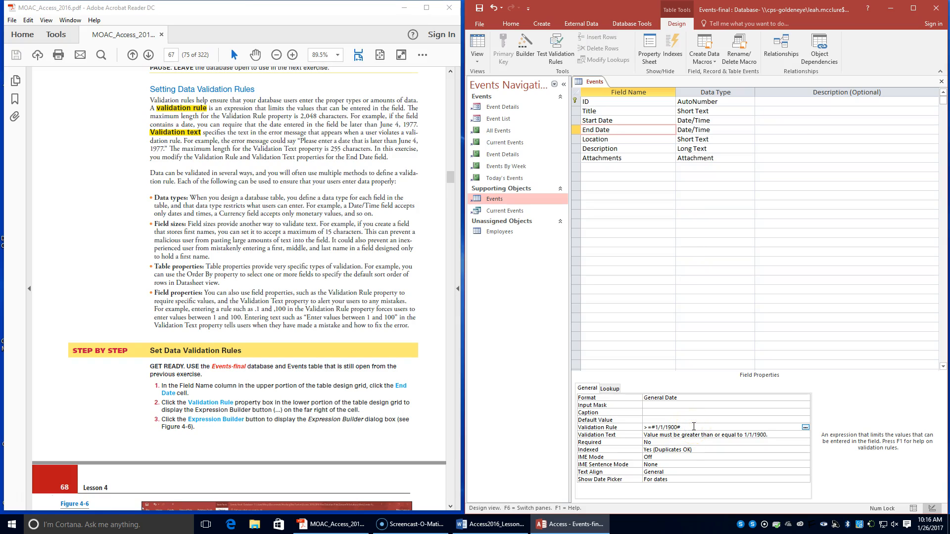
left_click(806, 428)
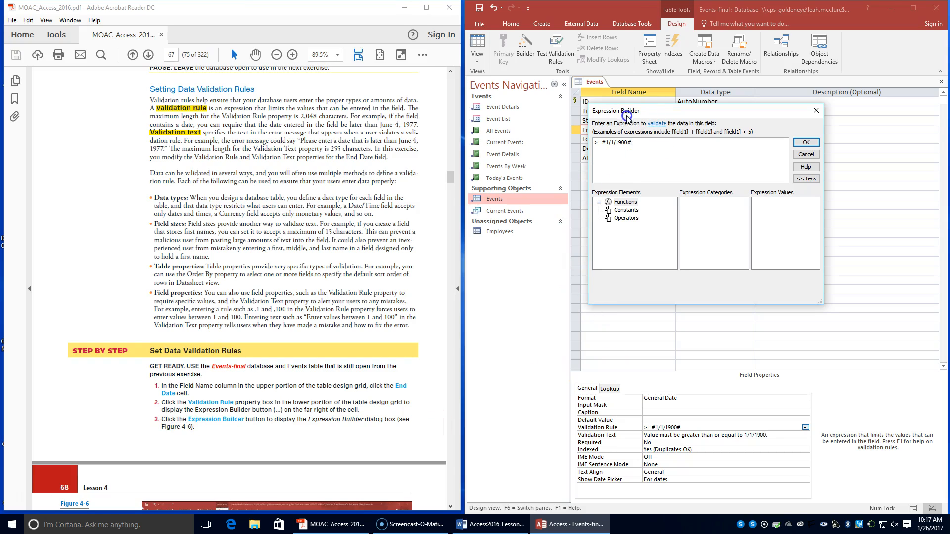
Step: Set End Date's validation rule to >=#1/1/2016# and its validation text to "Value must be greater than or equal to 1/1/2016."
left_click(640, 120)
scroll(275, 367, "down", 4)
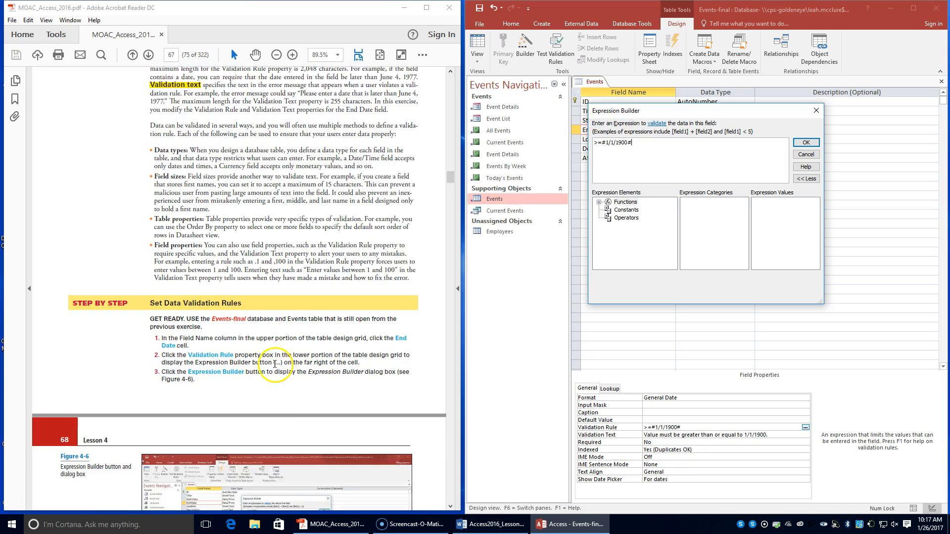
scroll(275, 367, "down", 3)
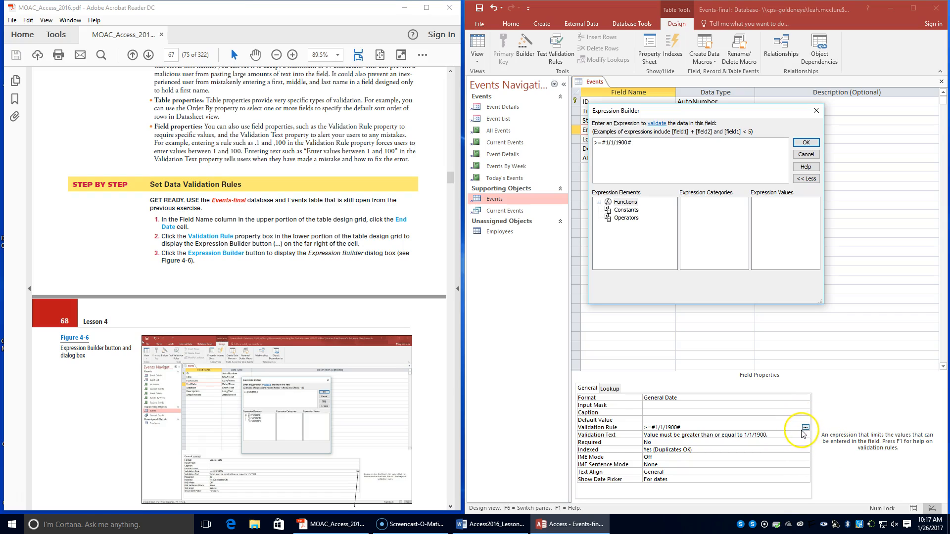
scroll(392, 377, "down", 3)
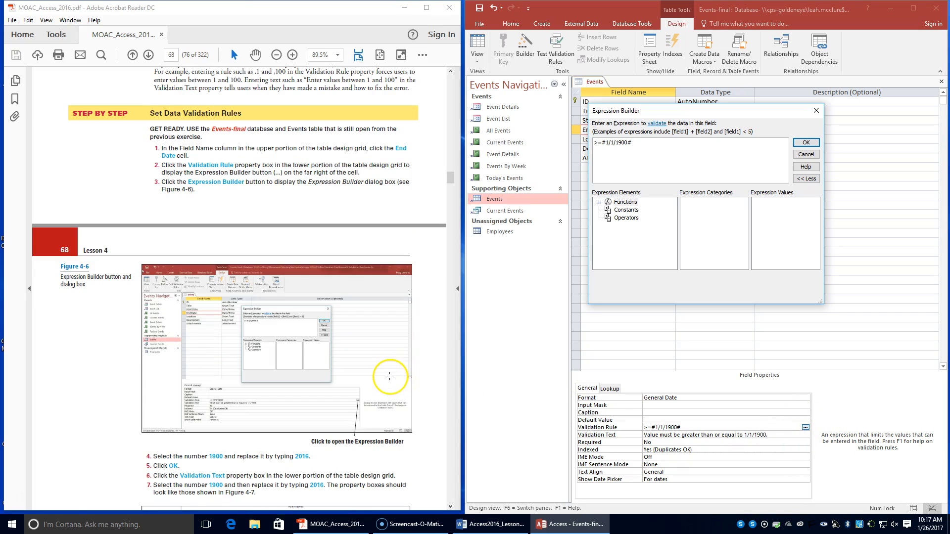
scroll(389, 376, "down", 3)
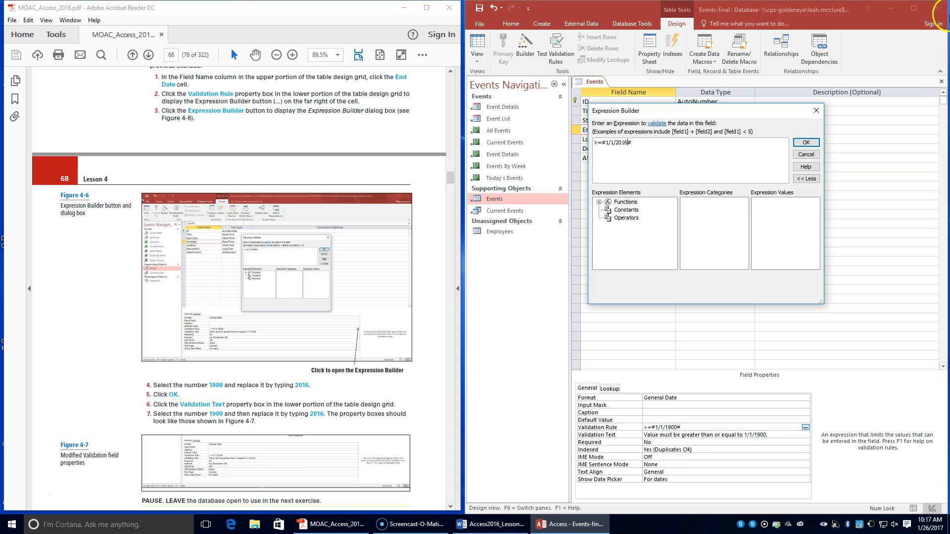
left_click(806, 143)
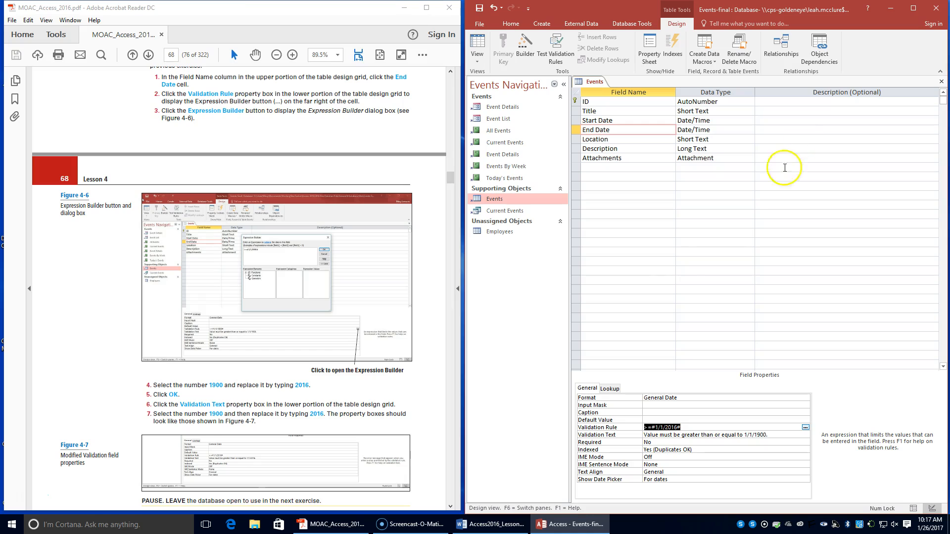
left_click(651, 435)
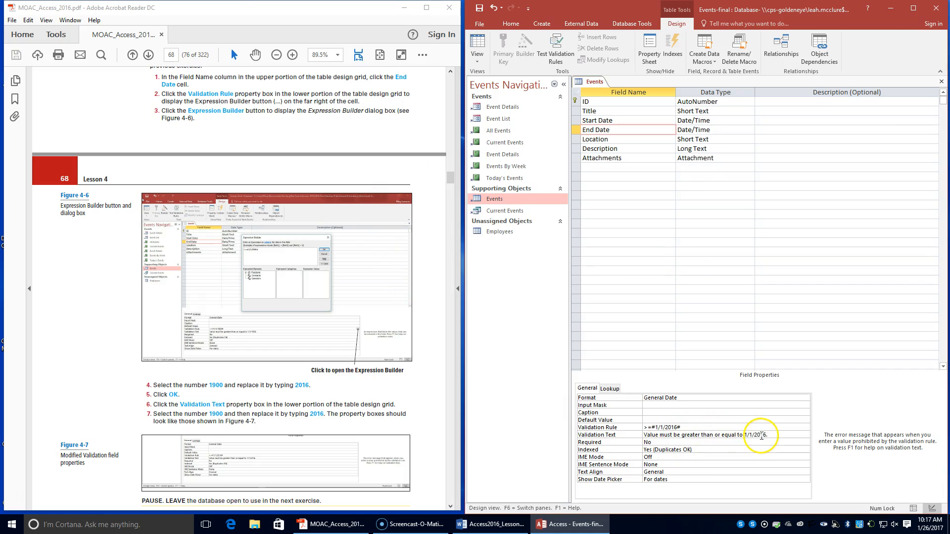
Step: Following the textbook's Enter Captions exercise, set the Location field's Caption property to Venue
scroll(219, 427, "down", 3)
scroll(220, 428, "down", 4)
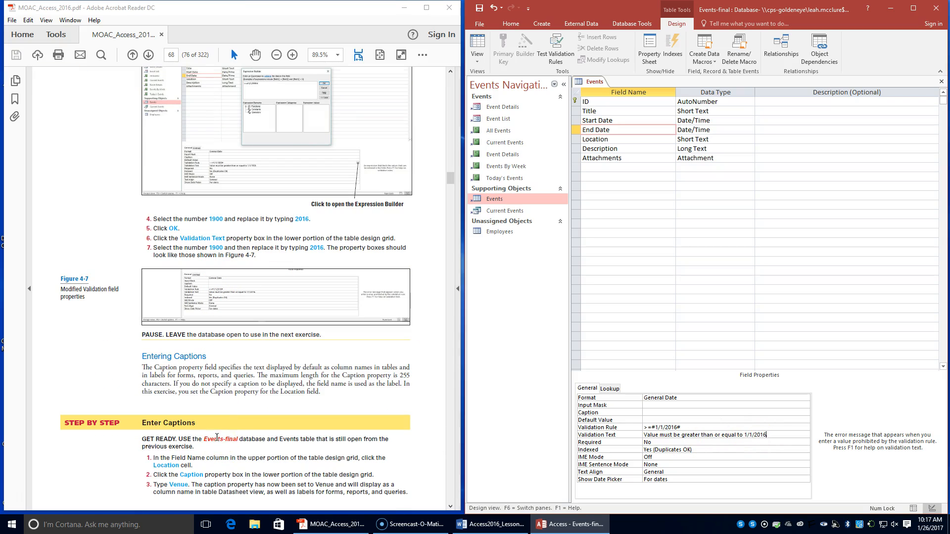
scroll(216, 439, "down", 1)
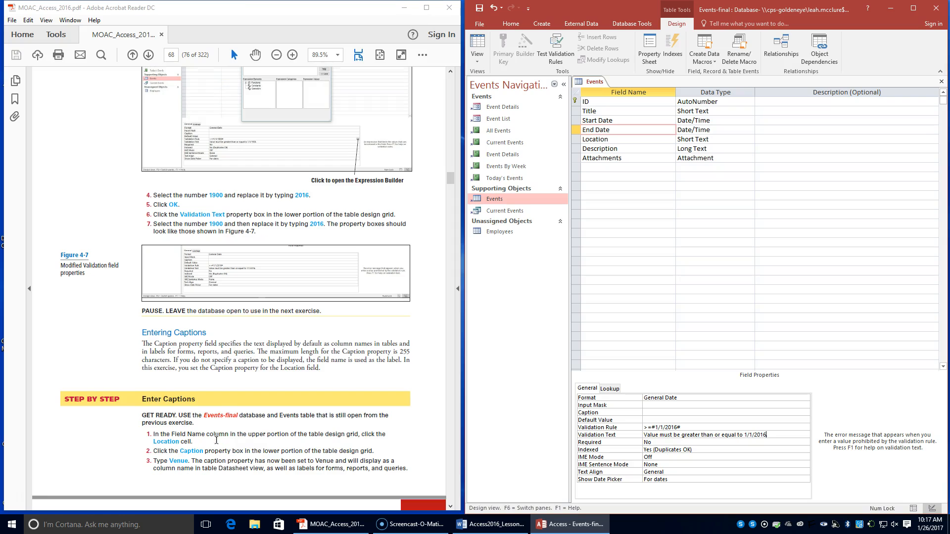
scroll(216, 442, "down", 2)
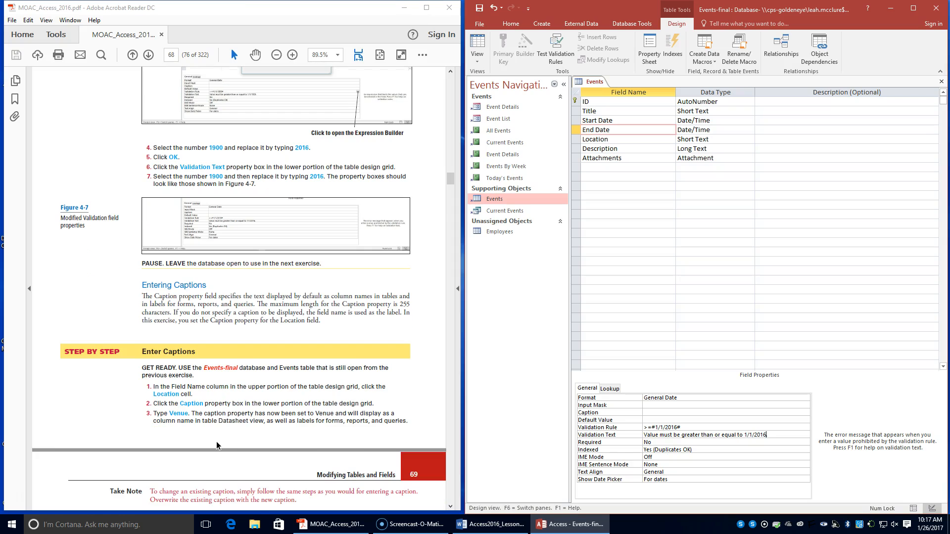
left_click(180, 420)
left_click(598, 139)
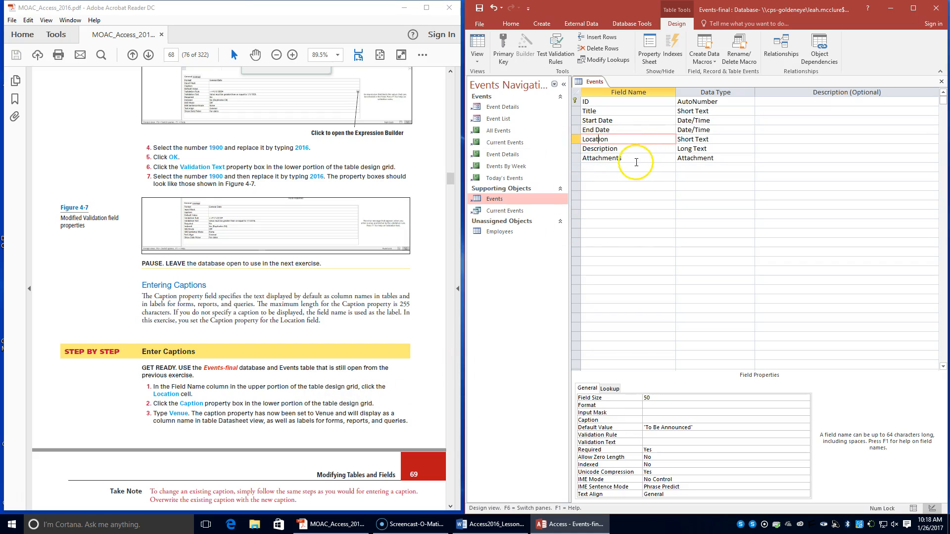
left_click(662, 420)
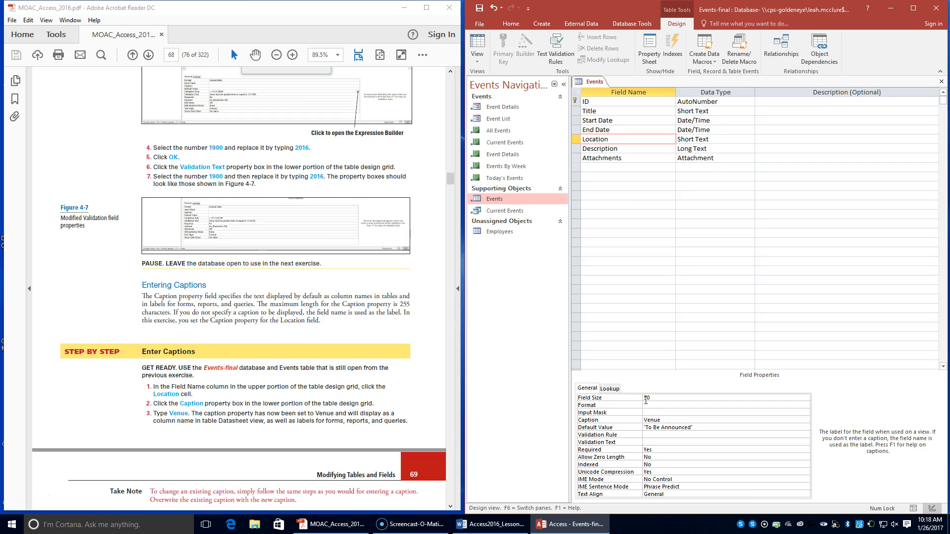
Step: Look through the textbook from the captions note and the Add & Delete group overview to the Create Fields exercise
scroll(262, 386, "down", 3)
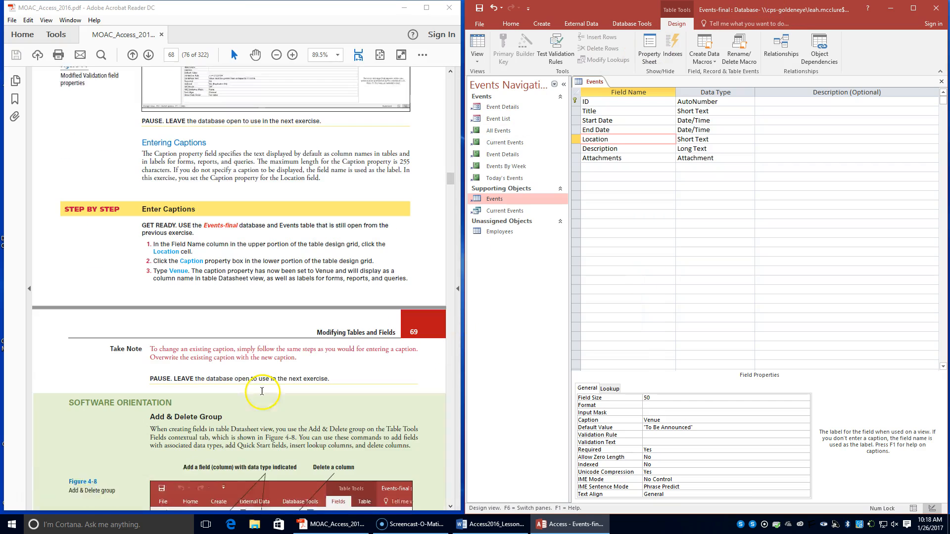
scroll(262, 392, "down", 1)
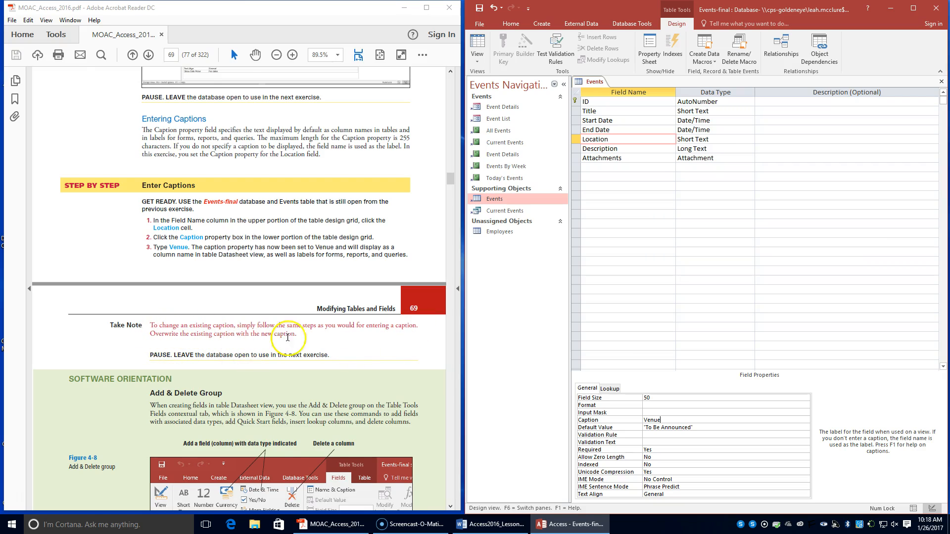
scroll(282, 334, "down", 3)
scroll(302, 343, "down", 6)
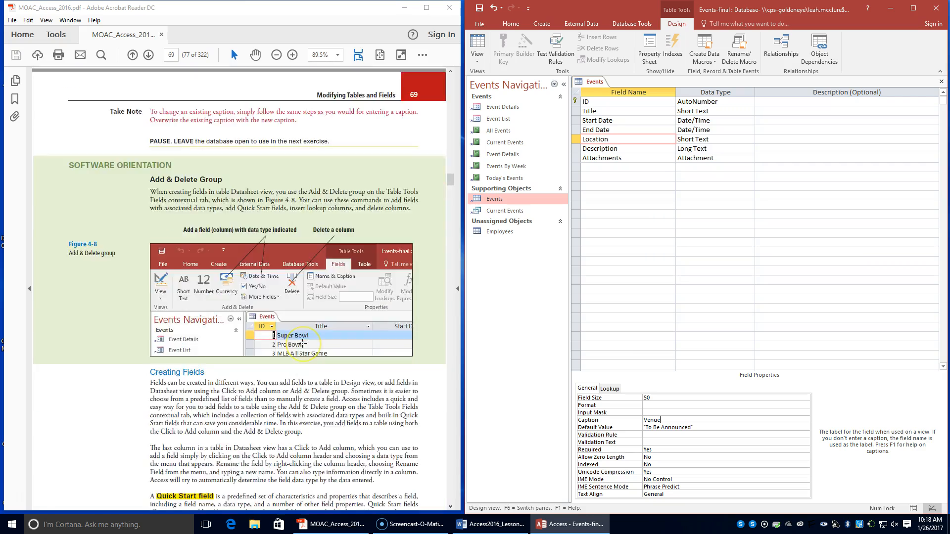
scroll(303, 343, "down", 4)
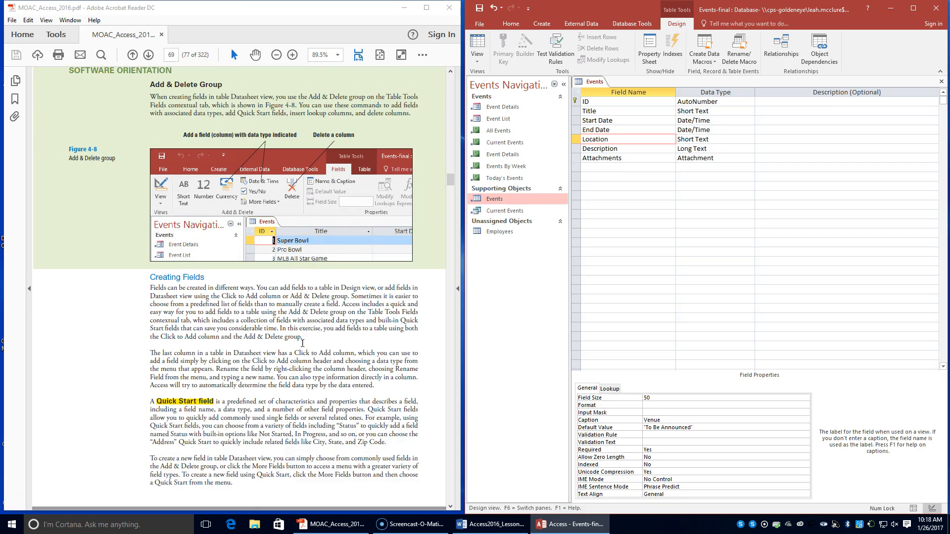
scroll(302, 343, "down", 4)
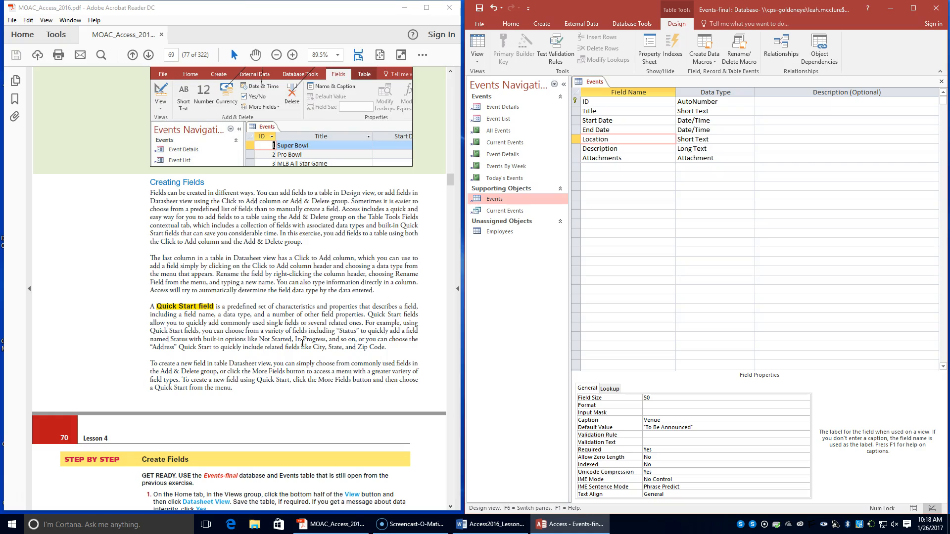
scroll(302, 343, "down", 3)
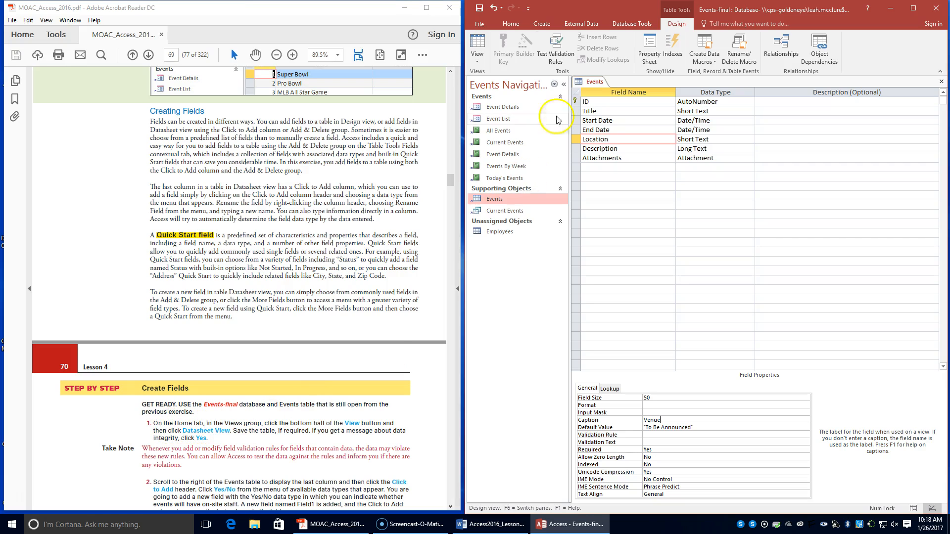
Step: Switch the Events table to Datasheet View, saving the table and testing the existing data against the new rules
left_click(511, 24)
left_click(476, 64)
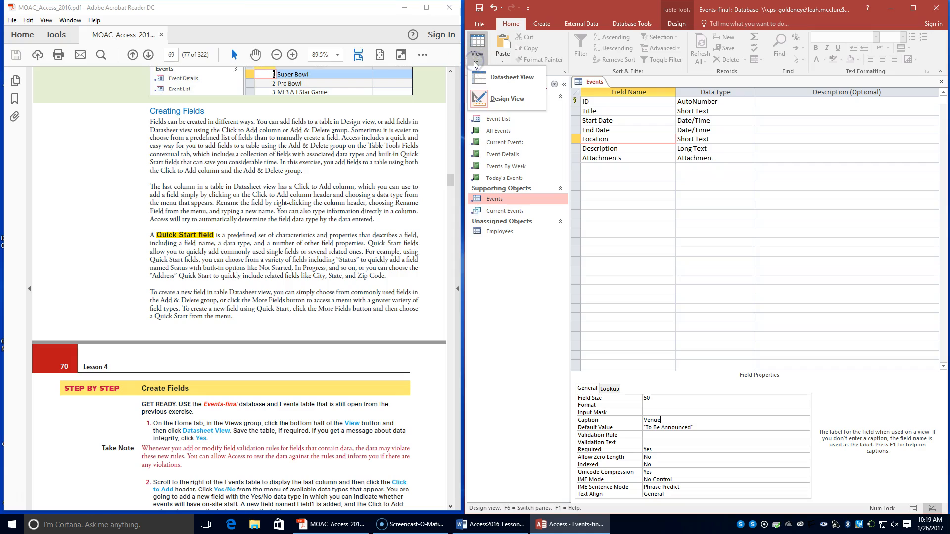
left_click(491, 78)
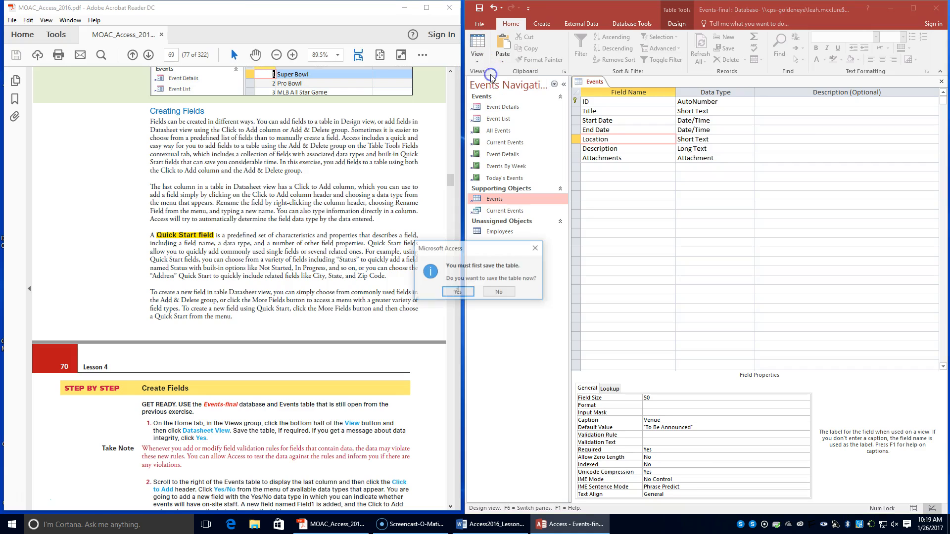
left_click(456, 292)
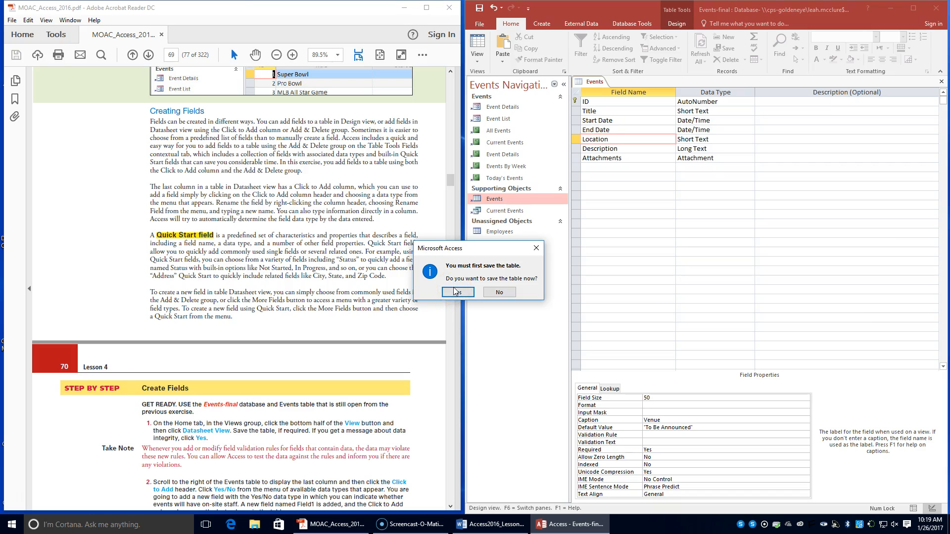
left_click(456, 293)
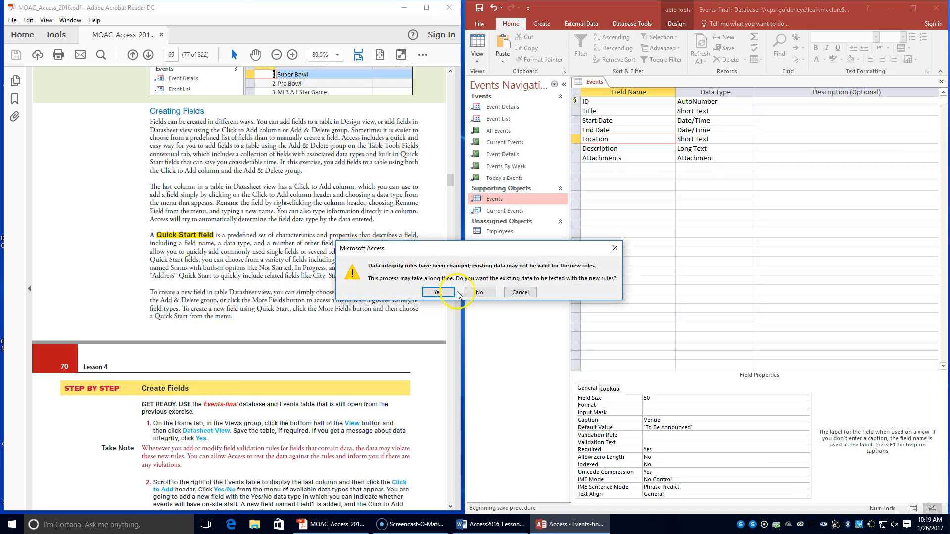
left_click(432, 292)
Step: Following the Create Fields exercise, add a Yes/No field after the last column of the Events table
scroll(242, 377, "down", 1)
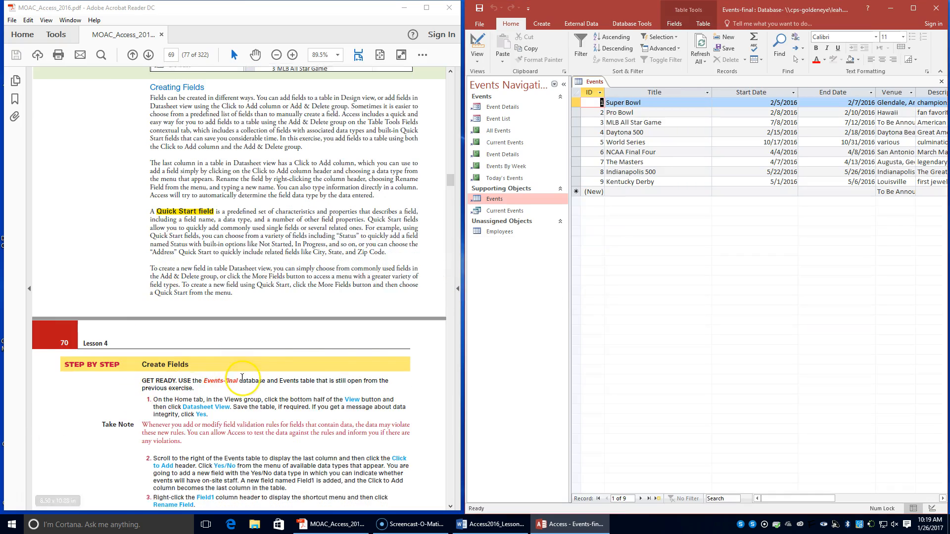
scroll(242, 377, "down", 3)
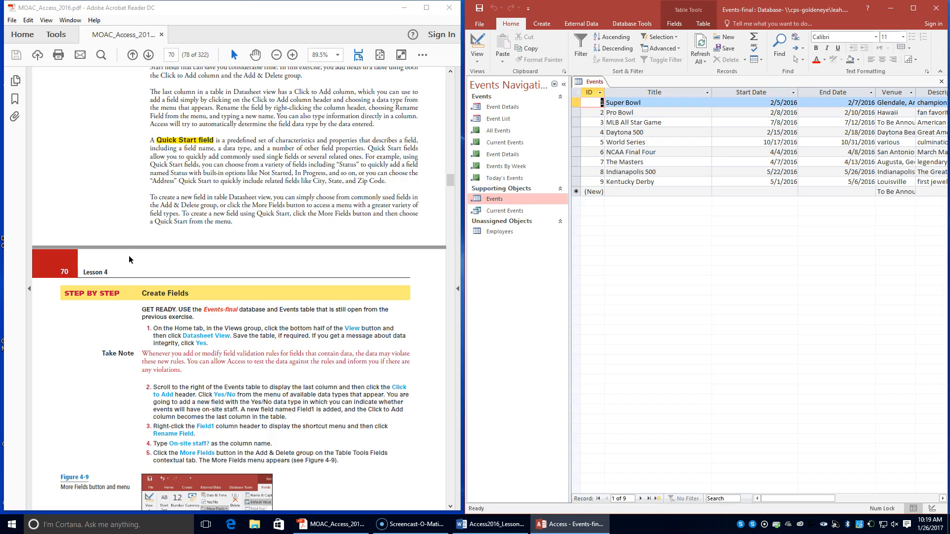
left_click_drag(793, 500, 853, 499)
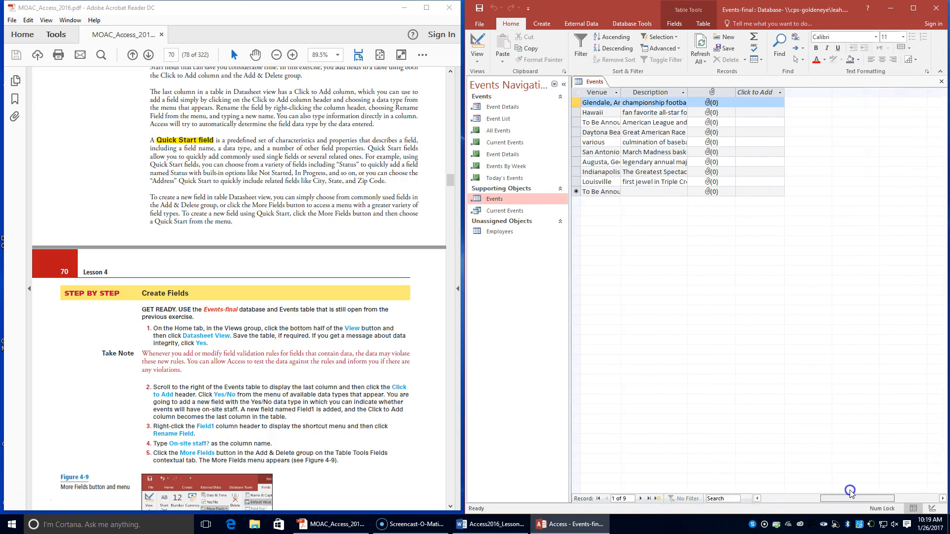
left_click(760, 96)
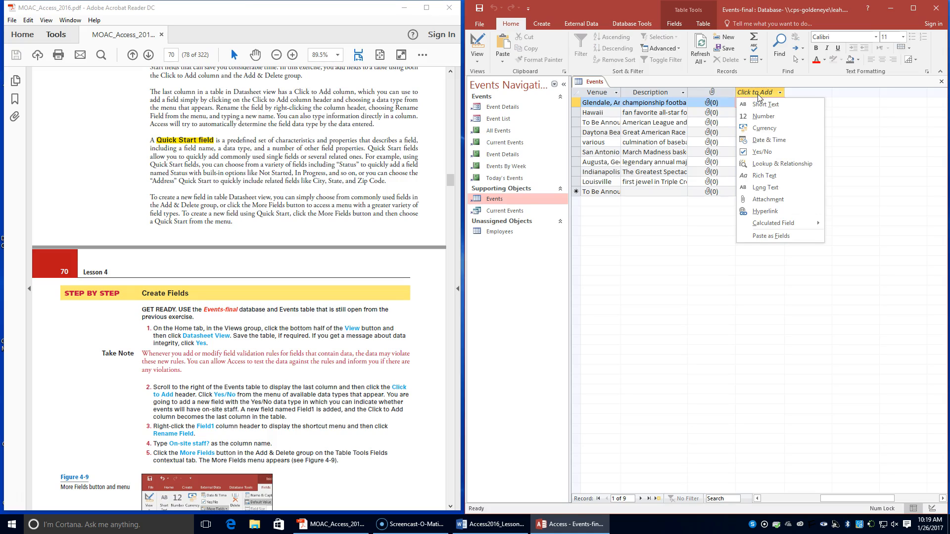
left_click(772, 153)
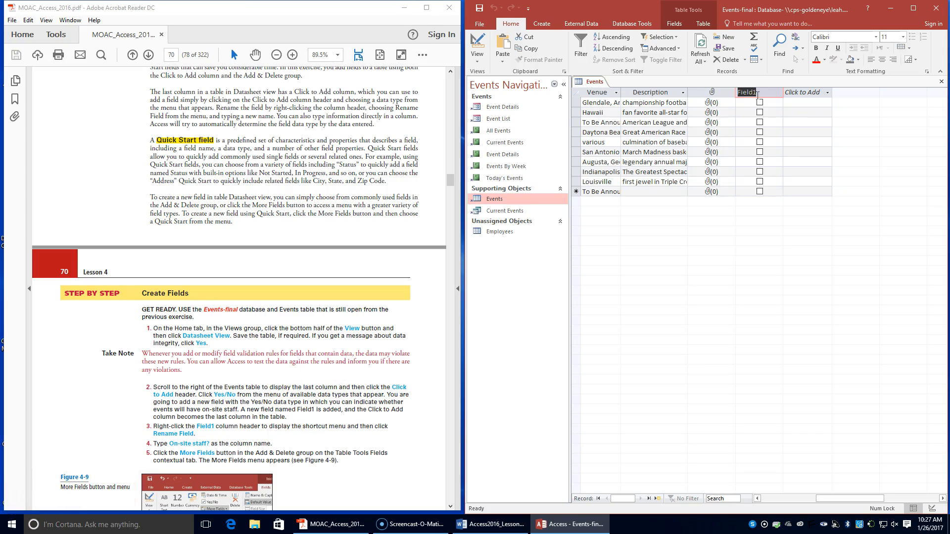
Step: Rename the new Yes/No field Field1 in the Events table as On-site staff?
left_click(759, 92)
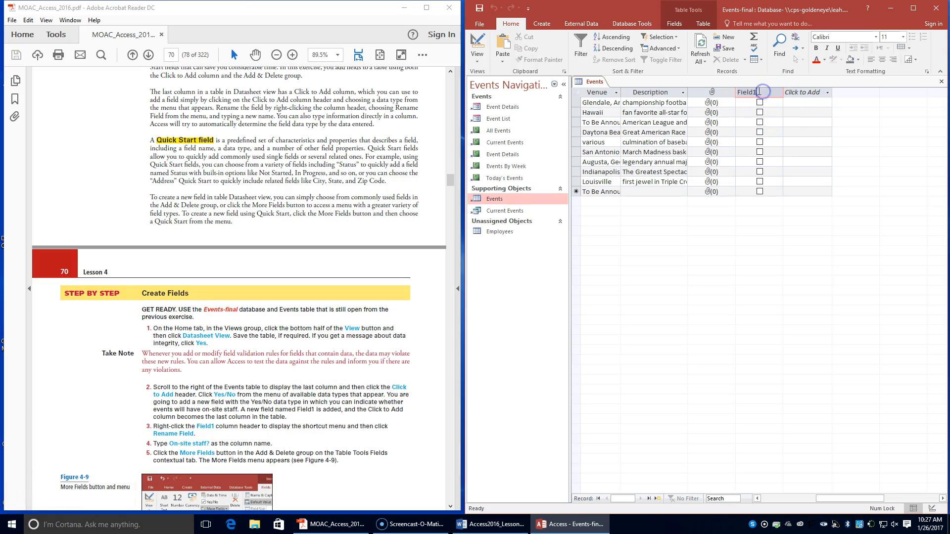
right_click(759, 92)
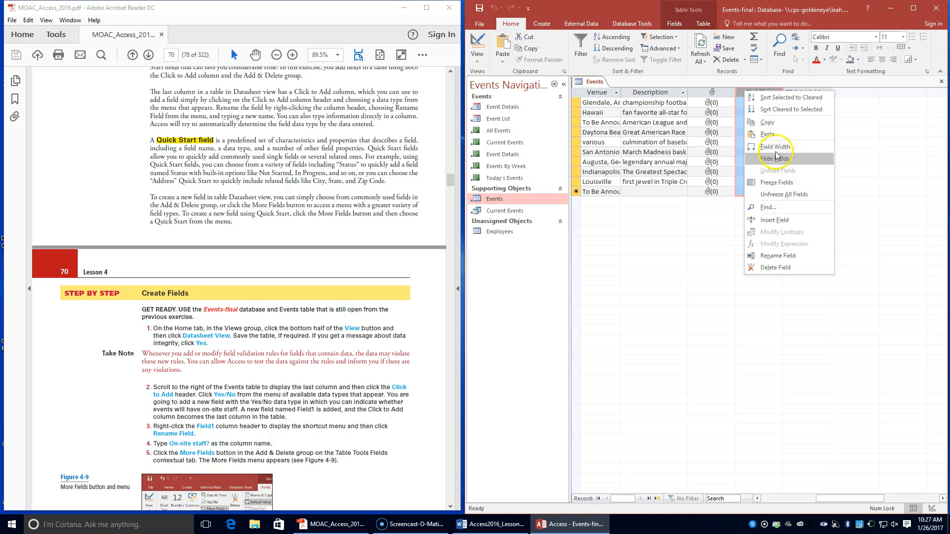
left_click(703, 214)
left_click(757, 92)
right_click(758, 94)
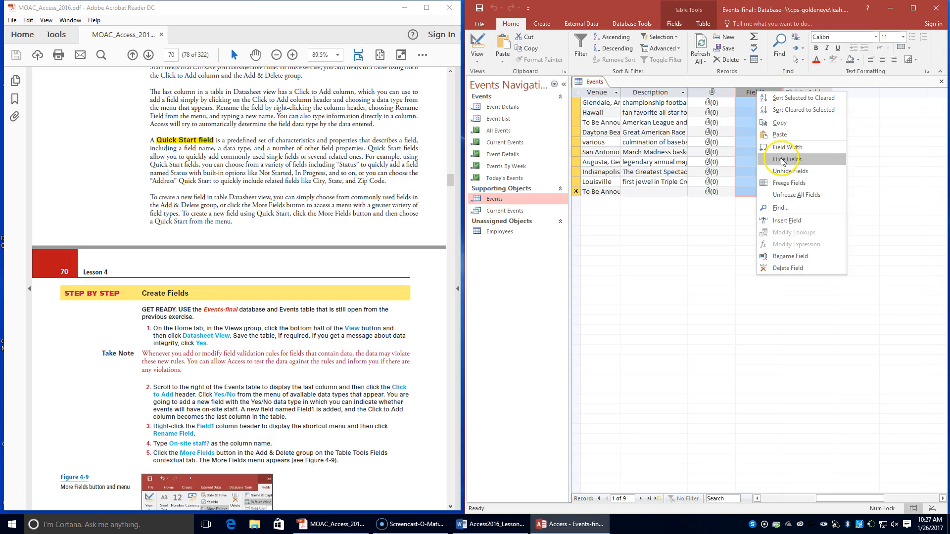
left_click(780, 259)
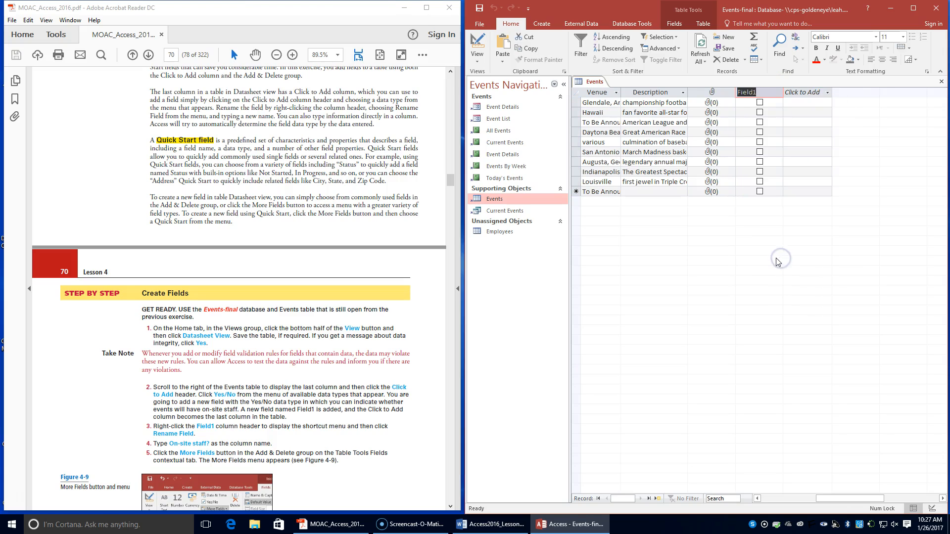
type("O")
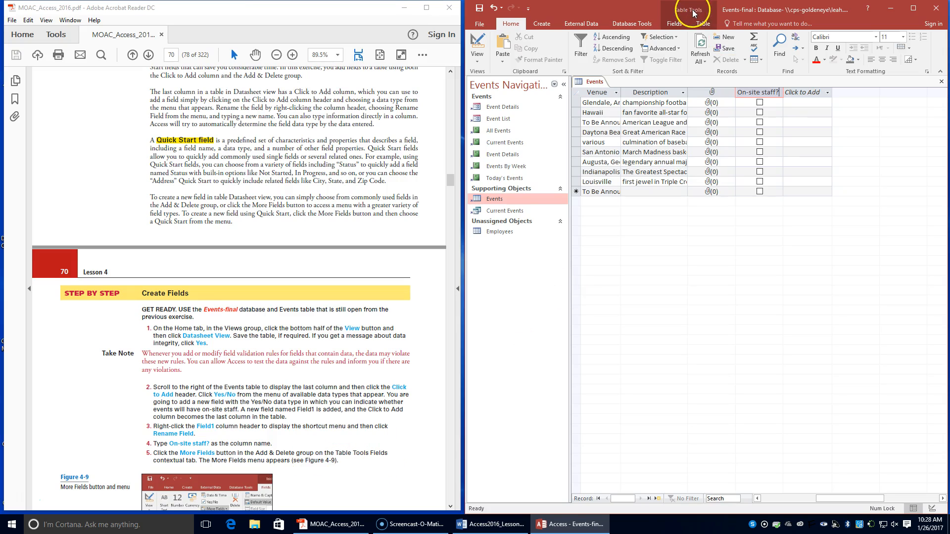
Step: Following step 6 of the Create Fields exercise, add a Quick Start Status field before the On-site staff? column
left_click(684, 24)
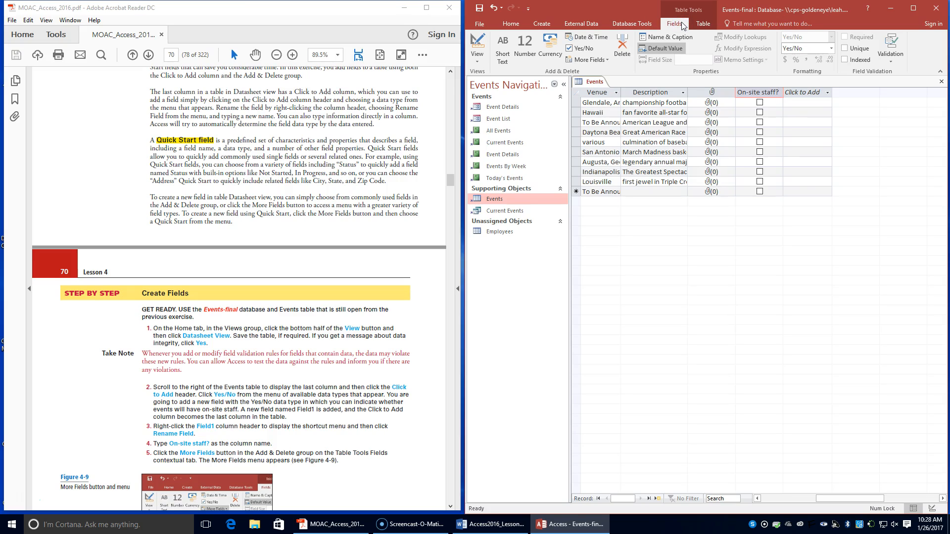
left_click(598, 59)
scroll(183, 383, "down", 3)
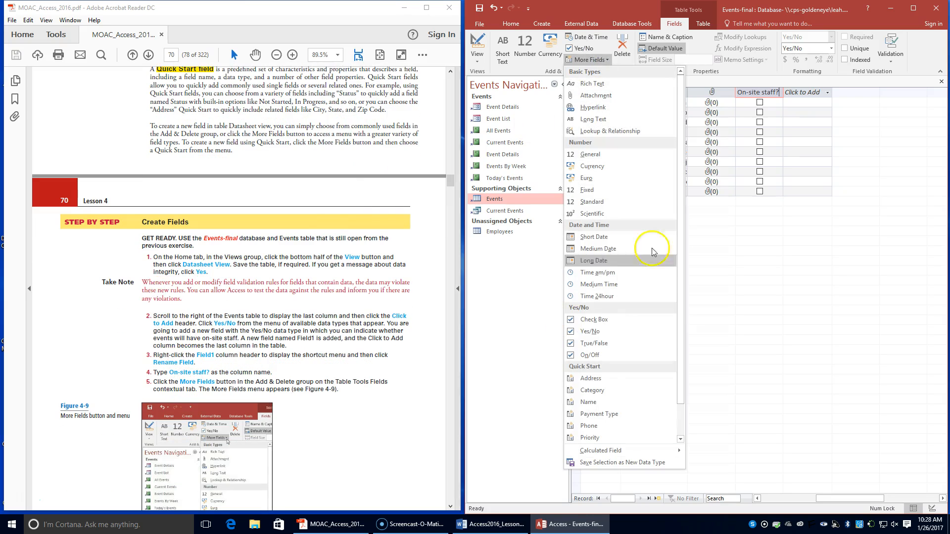
scroll(282, 377, "down", 3)
scroll(282, 379, "down", 7)
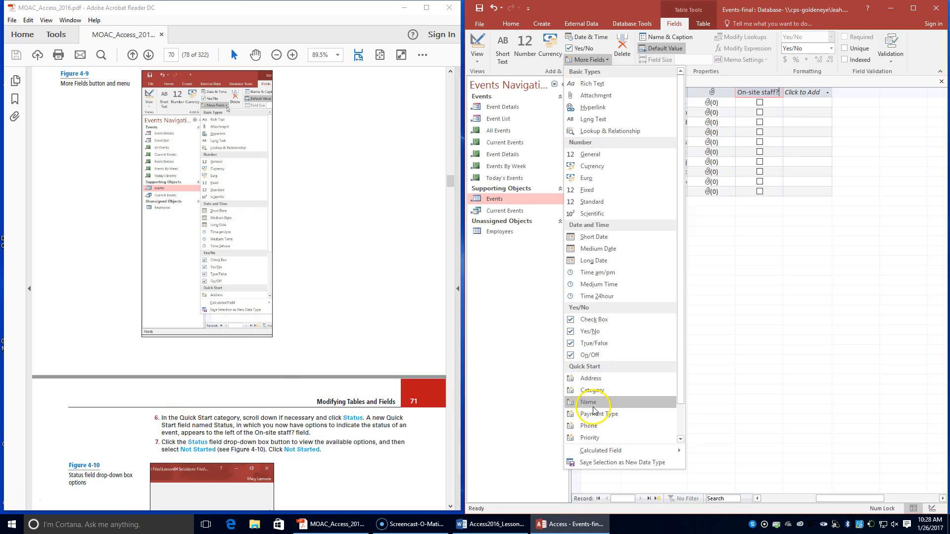
scroll(596, 416, "down", 1)
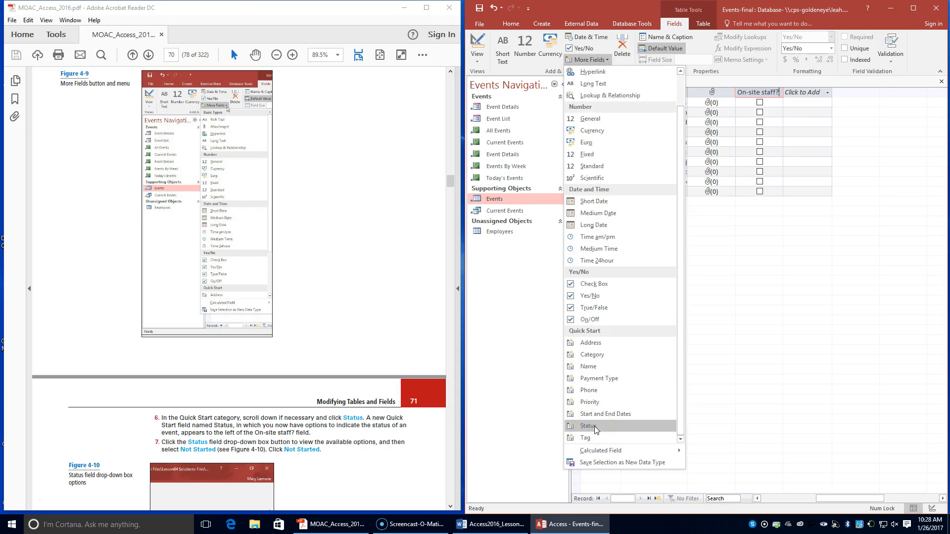
left_click(595, 426)
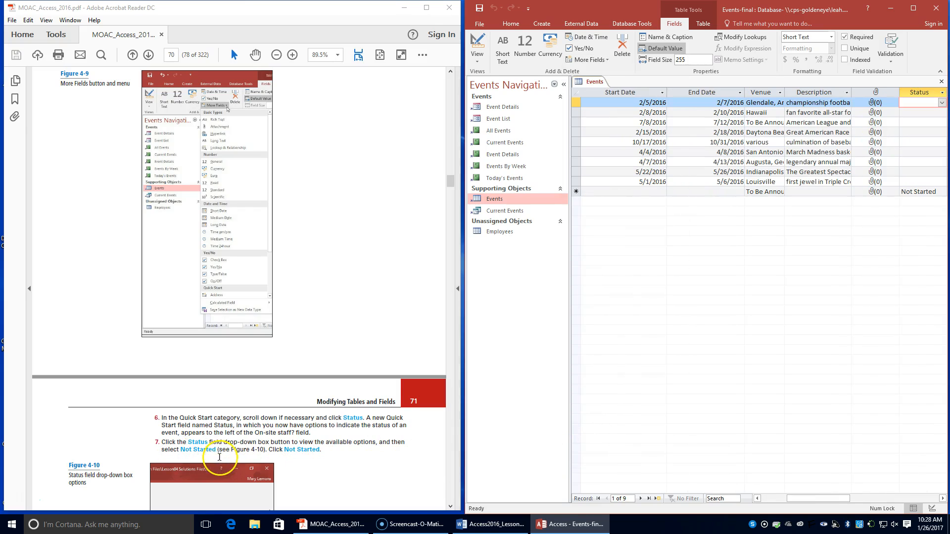
Step: Set the Status value of the first Events record to Not Started, choosing it from the field's available options
left_click_drag(786, 495, 839, 493)
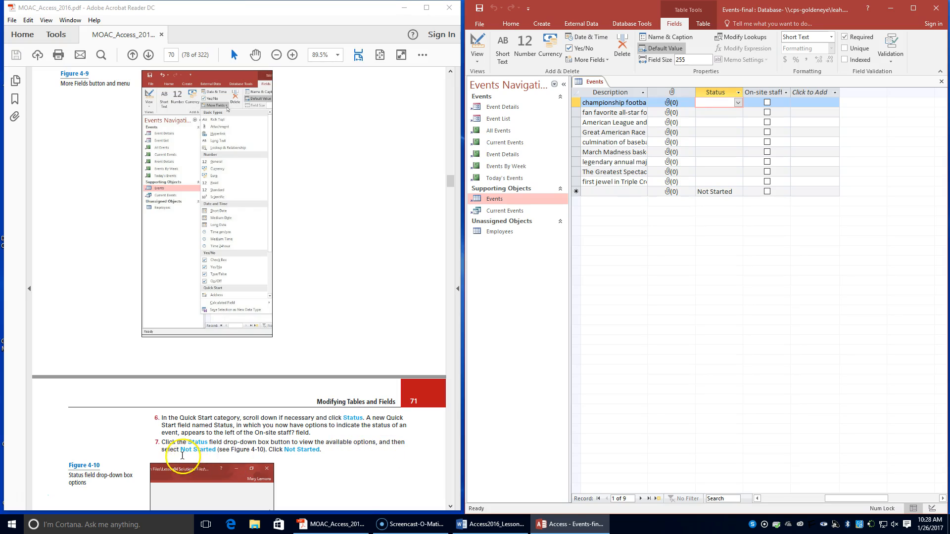
scroll(244, 450, "down", 2)
scroll(243, 450, "down", 1)
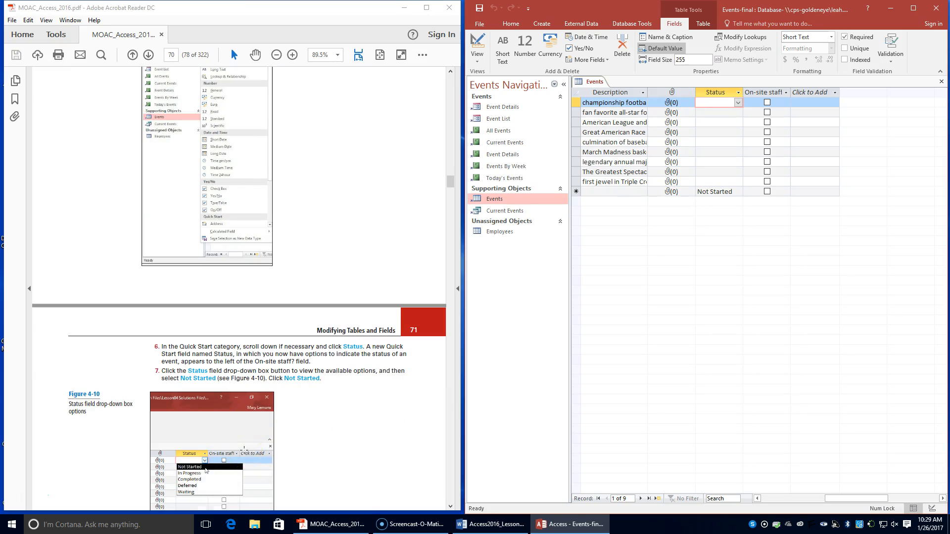
left_click(738, 102)
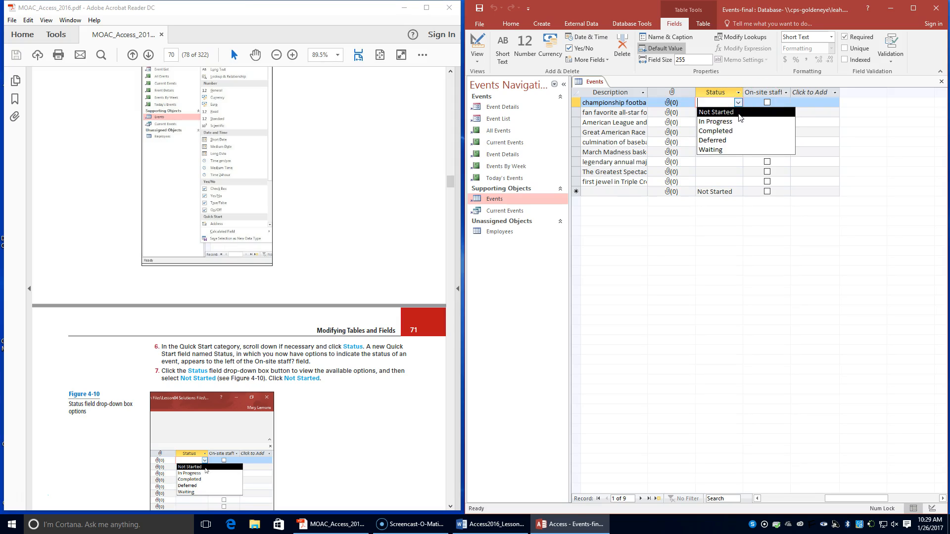
left_click(739, 112)
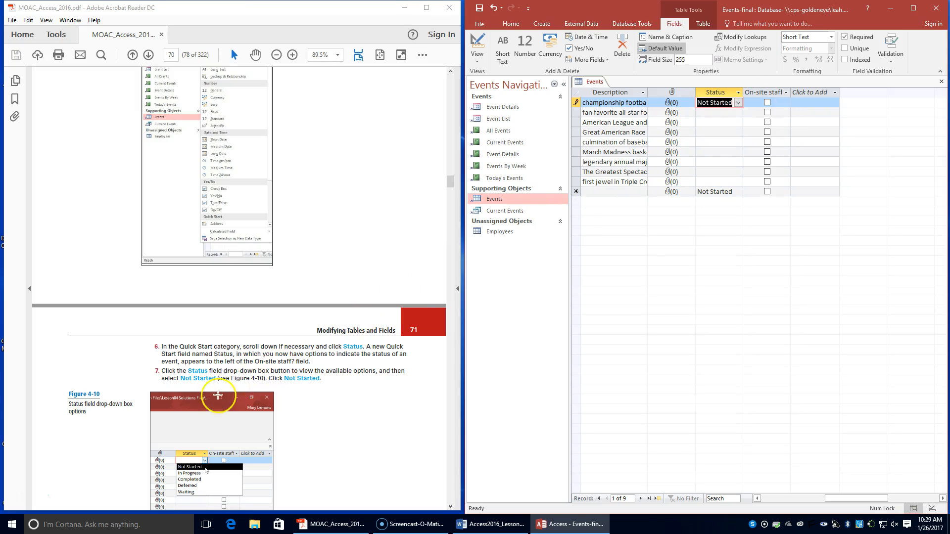
Step: Following the textbook's Delete a Field exercise, permanently delete the Attachment field between Description and Status, including its indexes
scroll(217, 400, "down", 4)
scroll(216, 400, "up", 1)
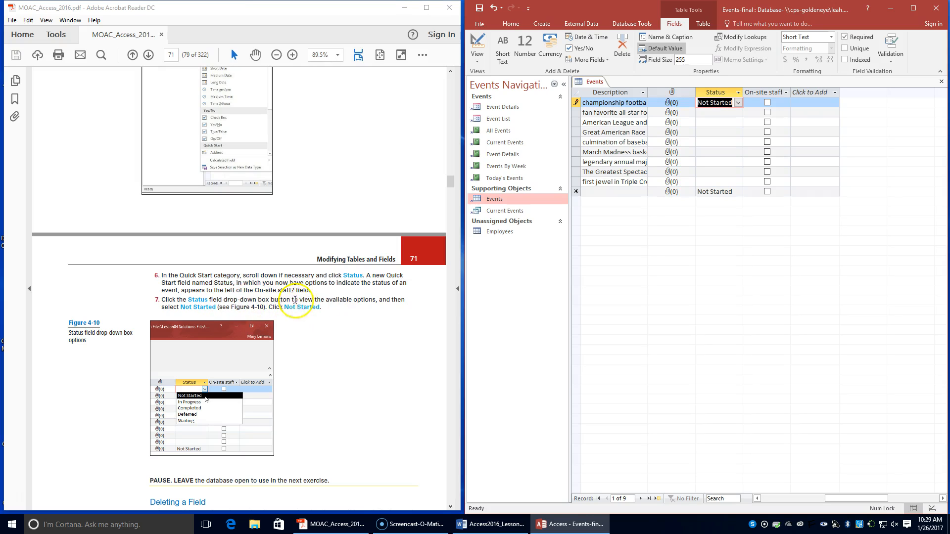
scroll(183, 421, "down", 3)
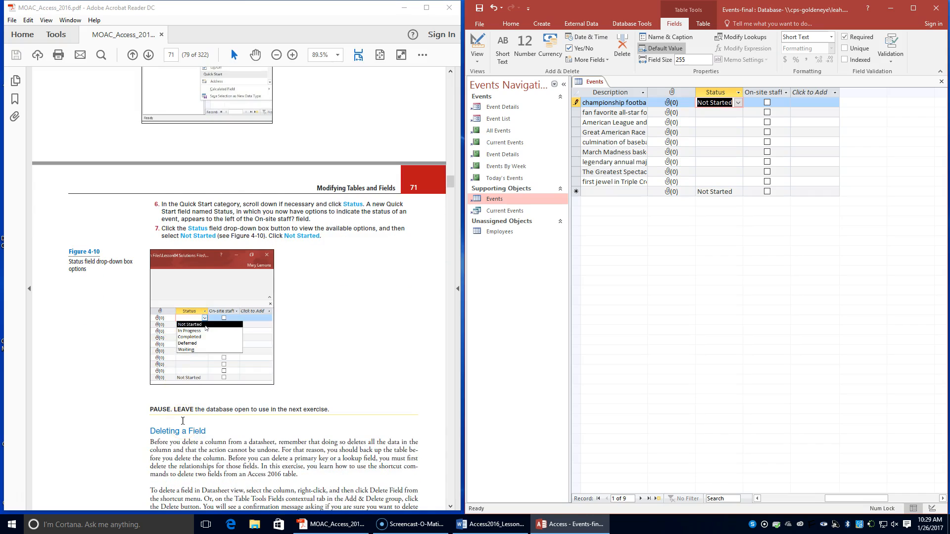
scroll(206, 416, "down", 1)
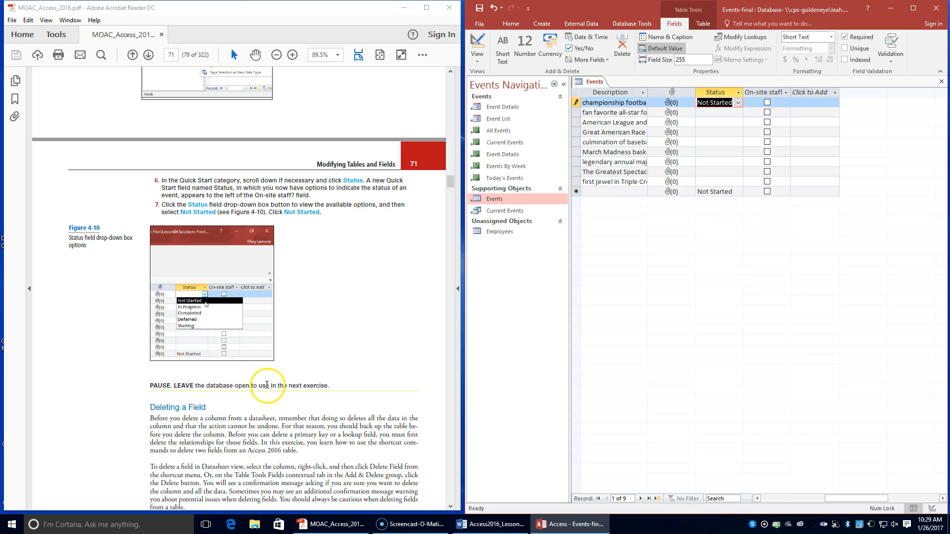
scroll(267, 385, "down", 2)
scroll(268, 392, "down", 3)
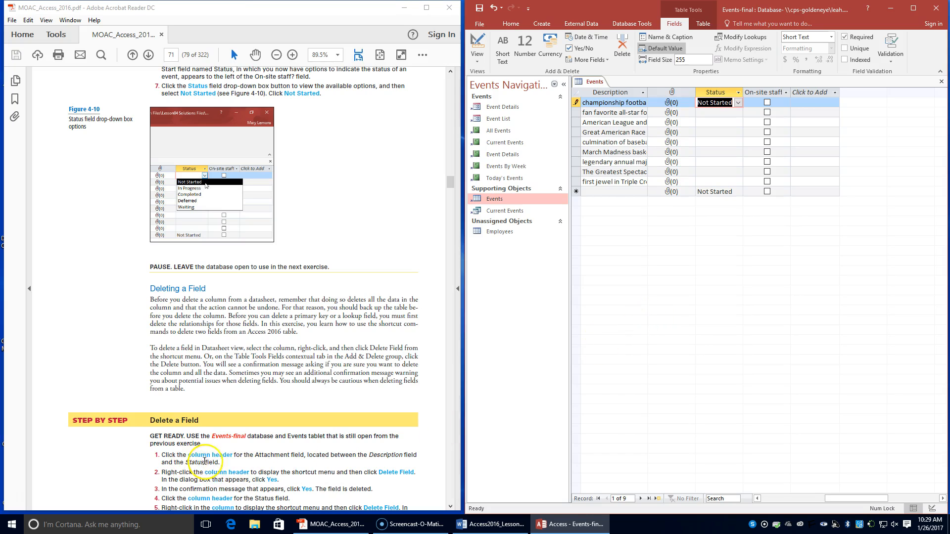
left_click(671, 93)
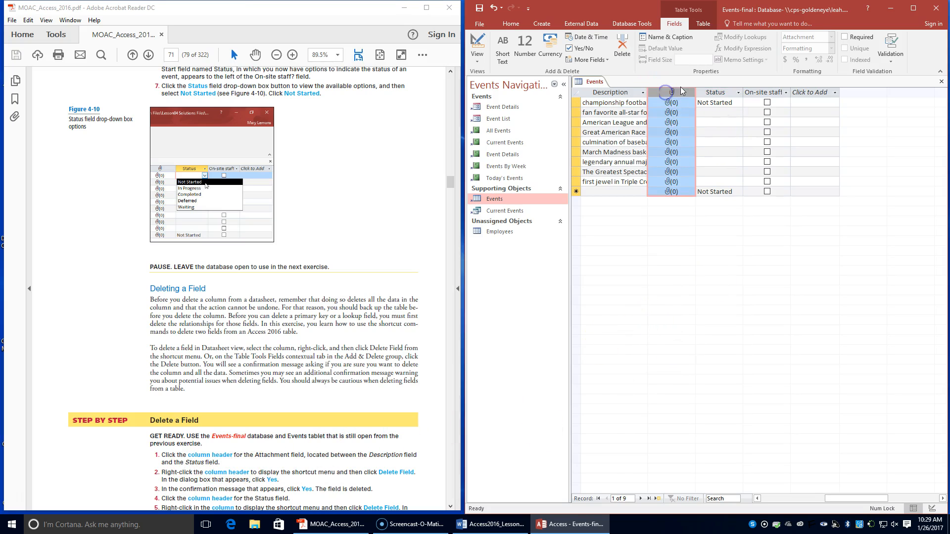
right_click(671, 96)
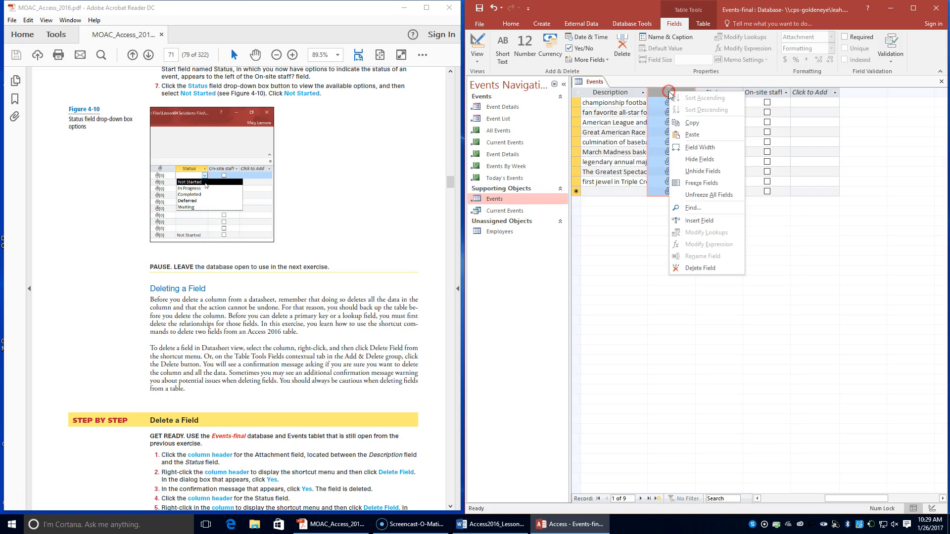
left_click(694, 267)
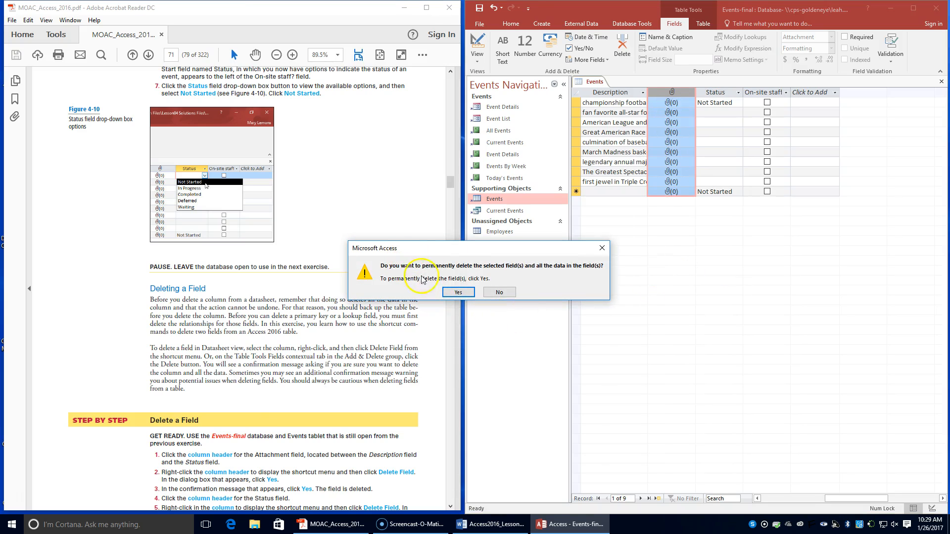
left_click(458, 293)
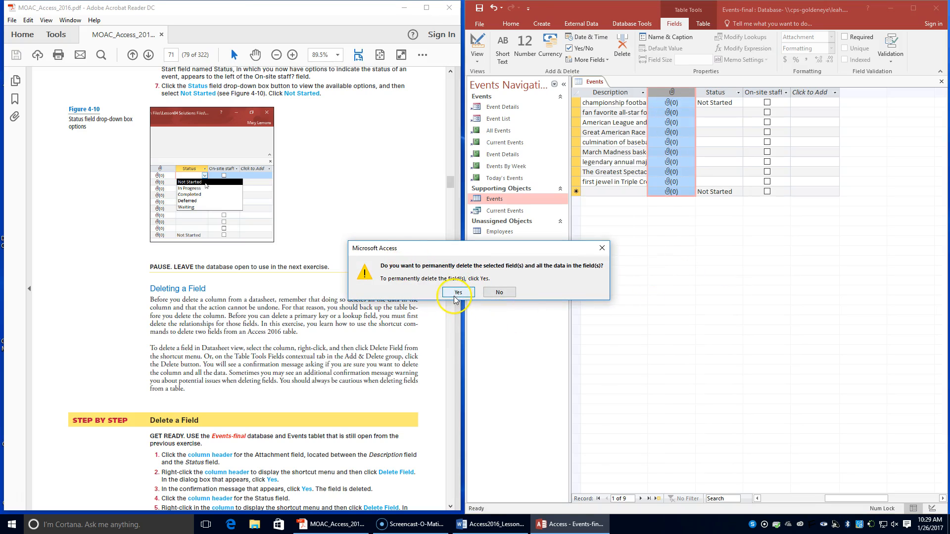
left_click(454, 294)
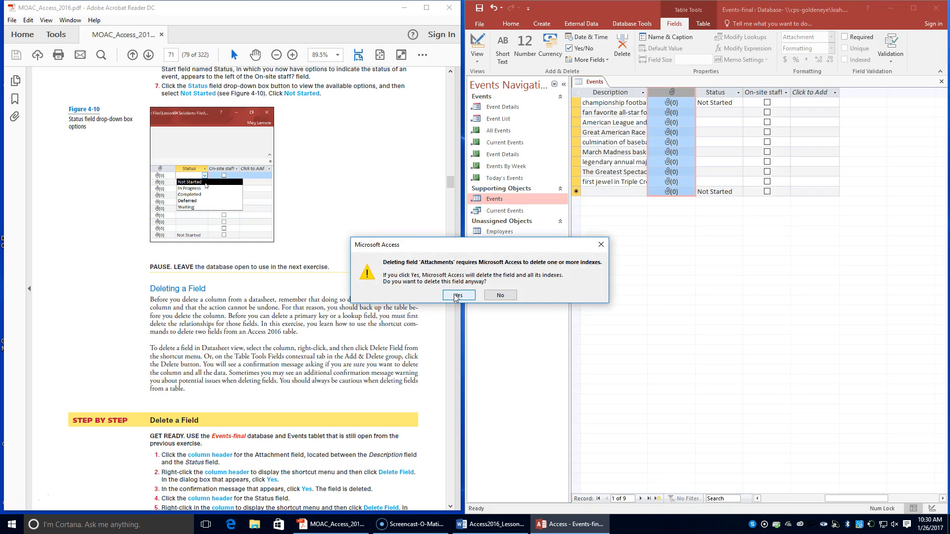
left_click(456, 295)
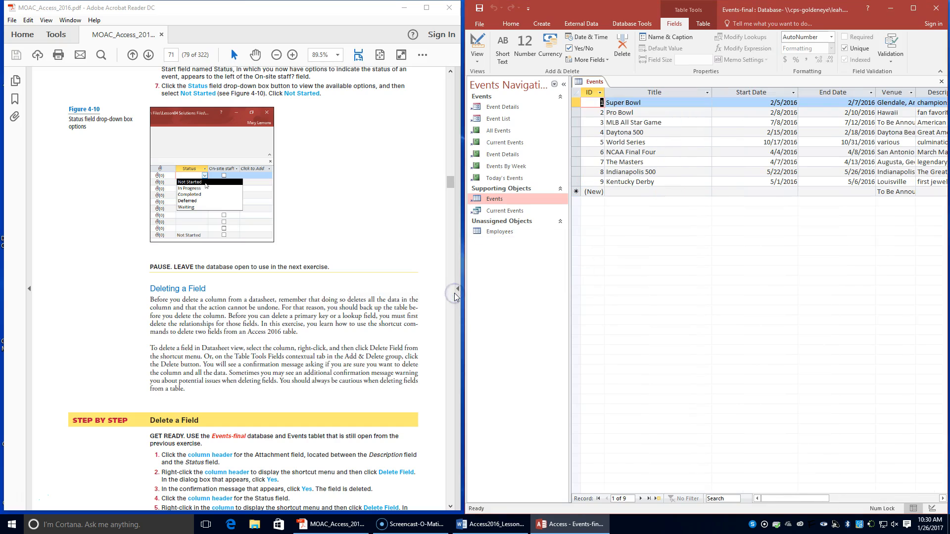
Step: Following the rest of the Delete a Field exercise, permanently delete the Status field and its data from the Events table
scroll(324, 408, "down", 1)
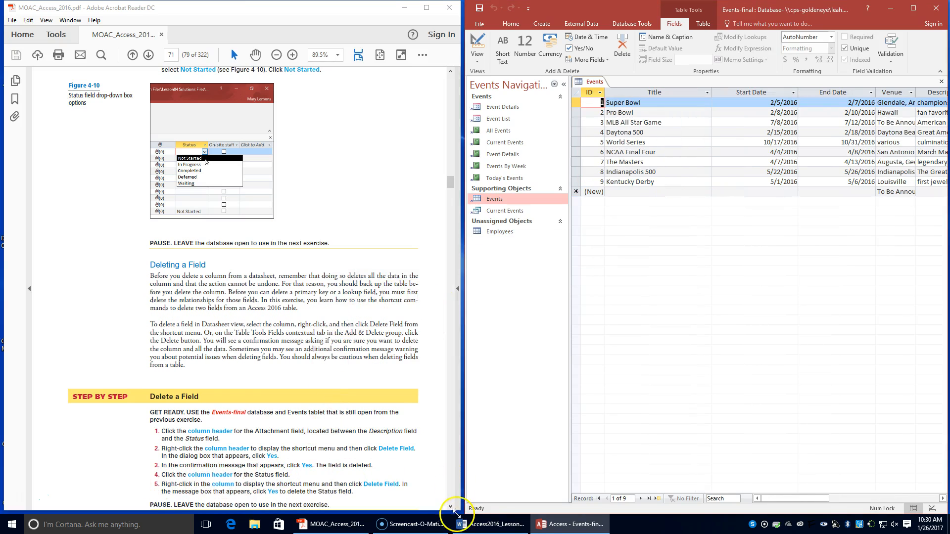
left_click_drag(789, 498, 844, 498)
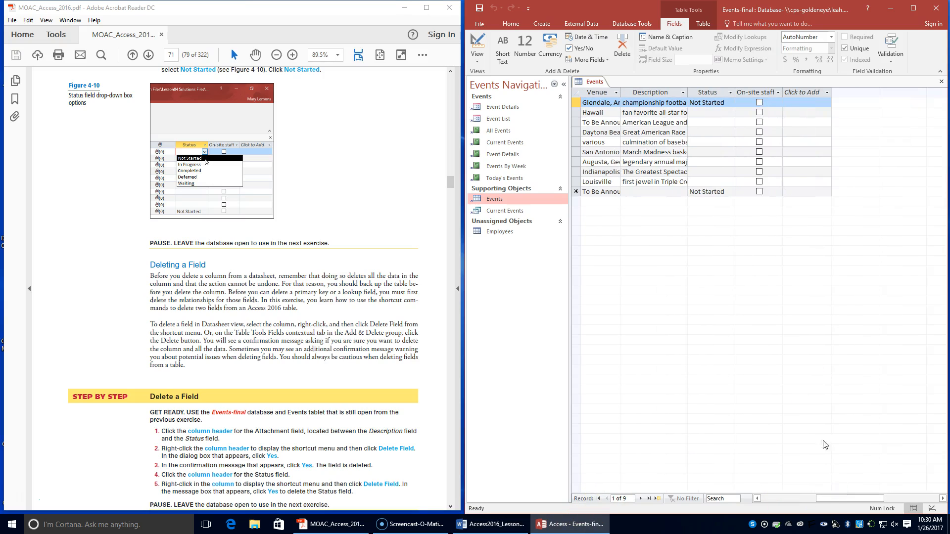
left_click(707, 90)
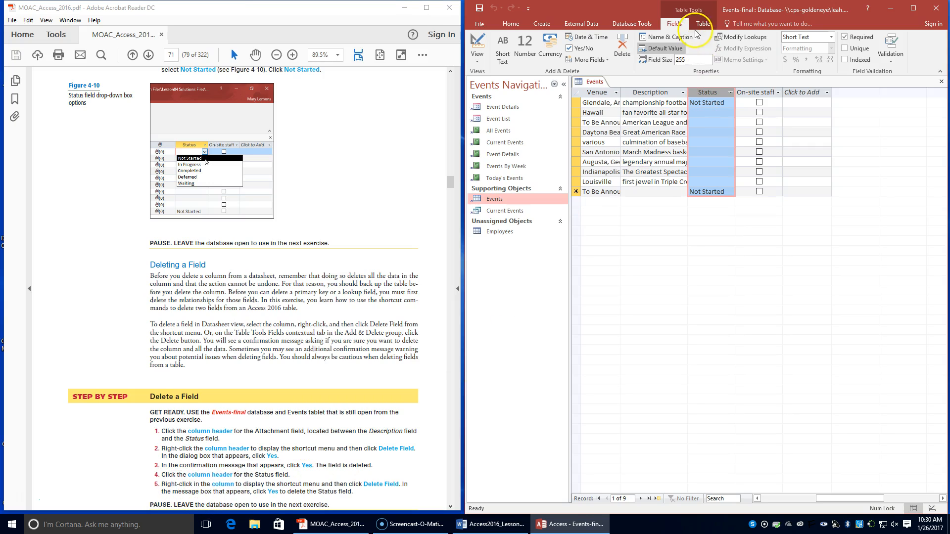
right_click(713, 91)
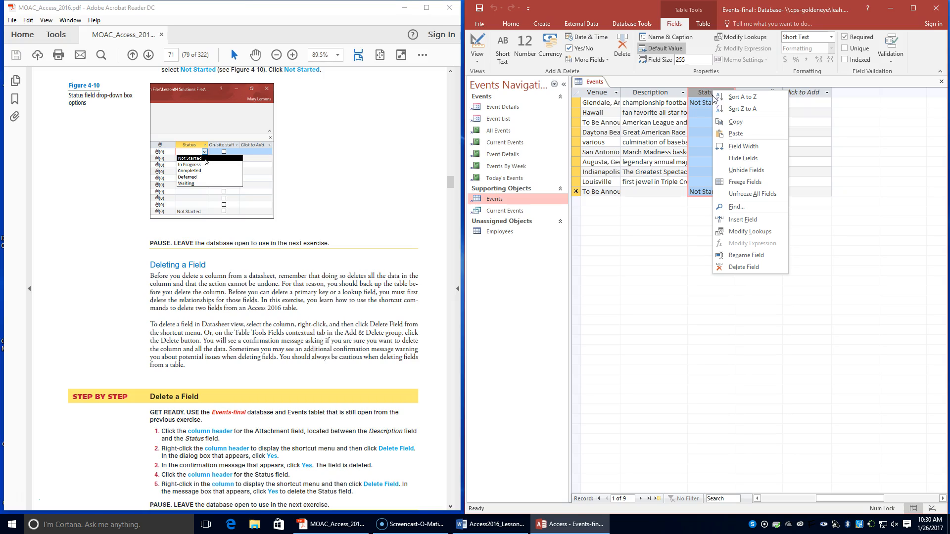
left_click(724, 268)
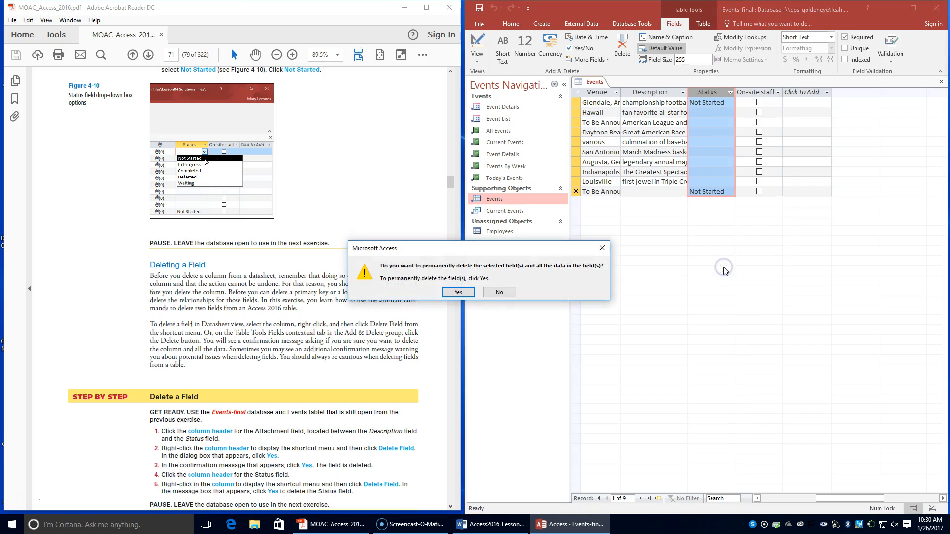
left_click(455, 293)
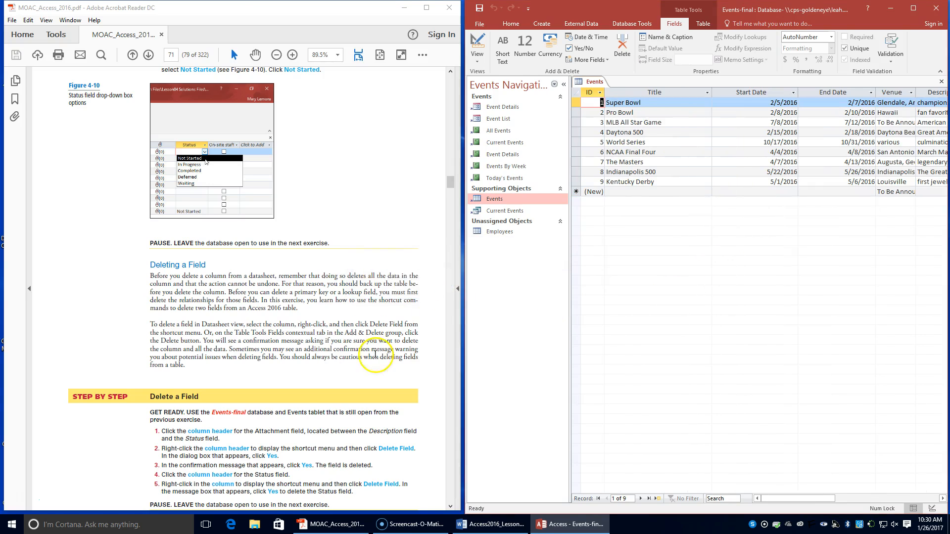
Step: Following the textbook's Create a Multivalued Lookup Field exercise, start a lookup field in Events that gets its values from the Employees table
scroll(288, 403, "down", 3)
scroll(288, 403, "down", 2)
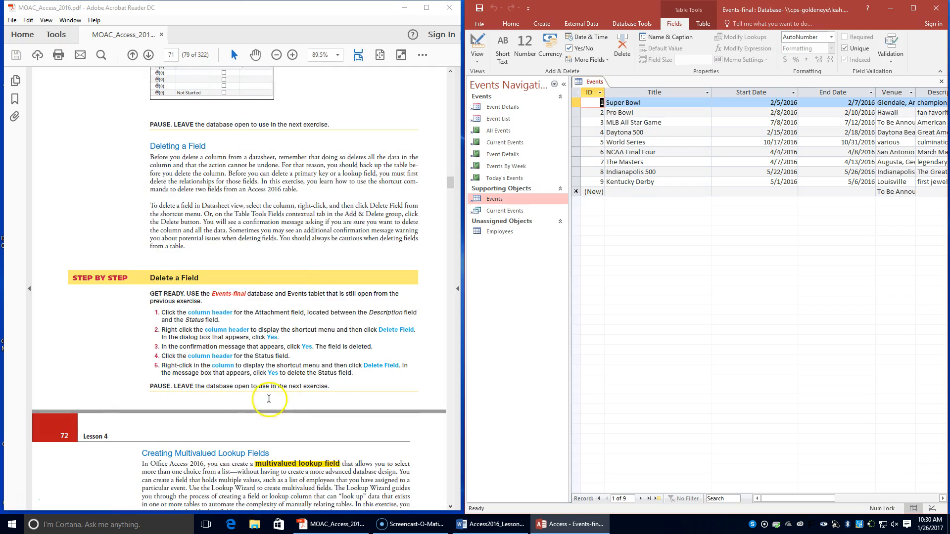
scroll(424, 386, "down", 3)
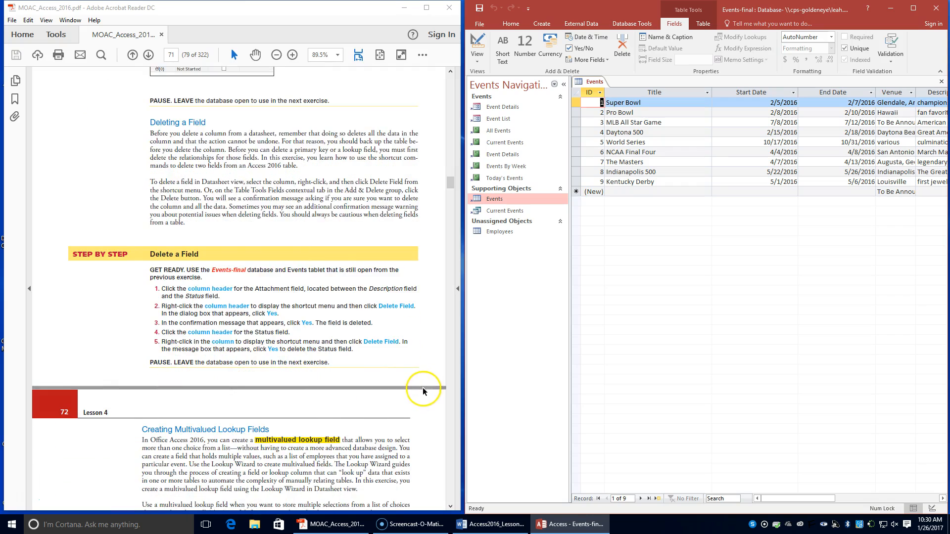
scroll(361, 386, "down", 3)
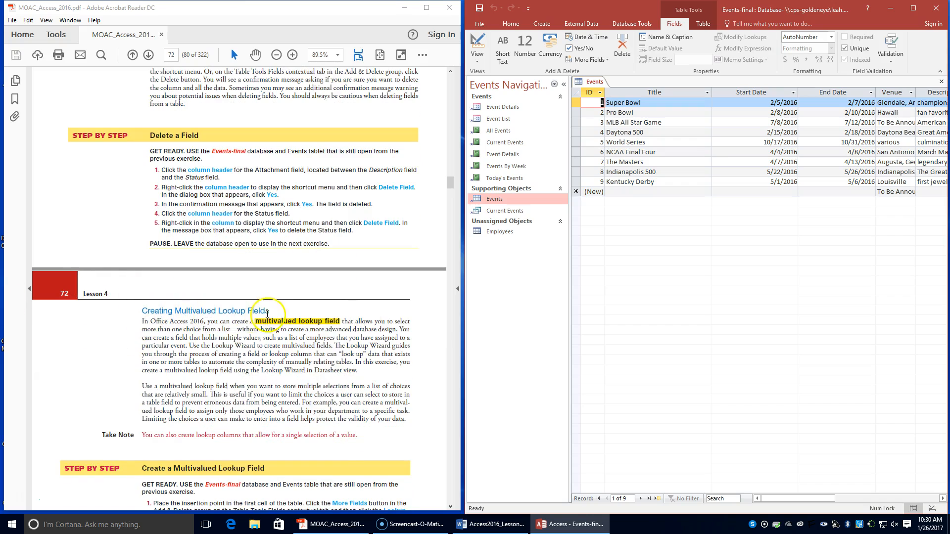
scroll(291, 325, "down", 3)
scroll(289, 323, "down", 3)
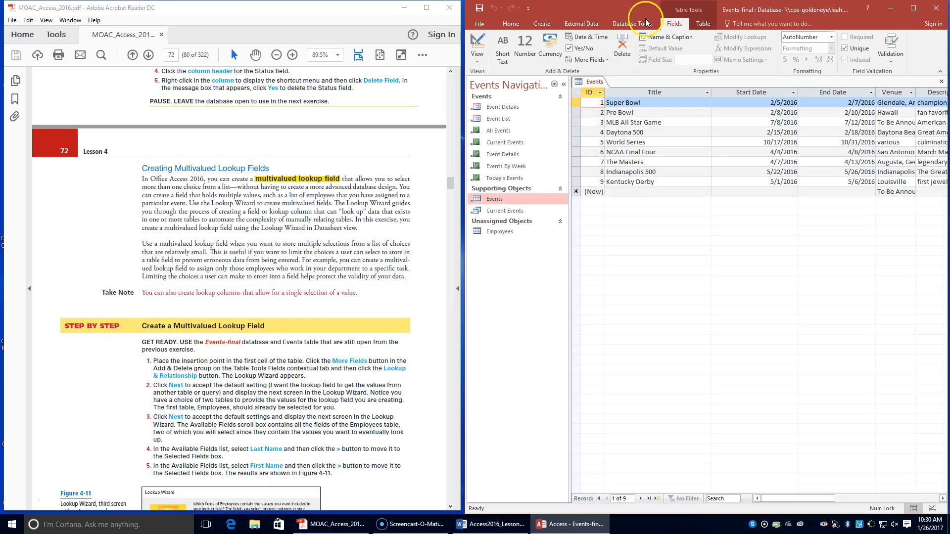
left_click(601, 59)
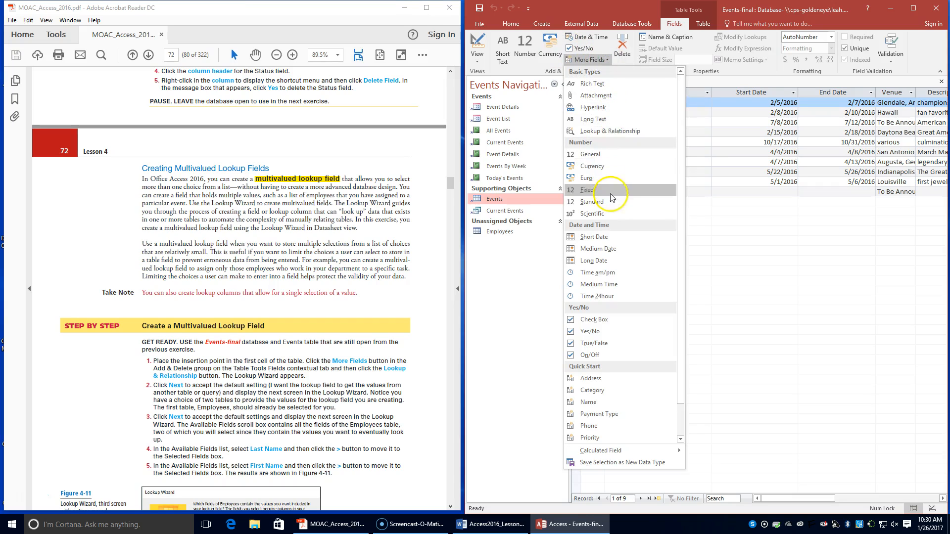
scroll(607, 310, "down", 1)
scroll(607, 312, "up", 1)
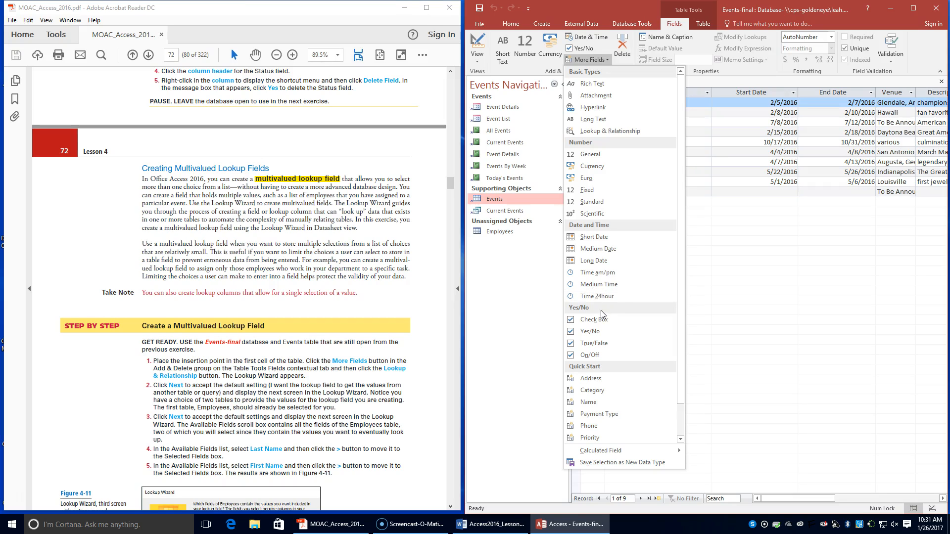
left_click(608, 133)
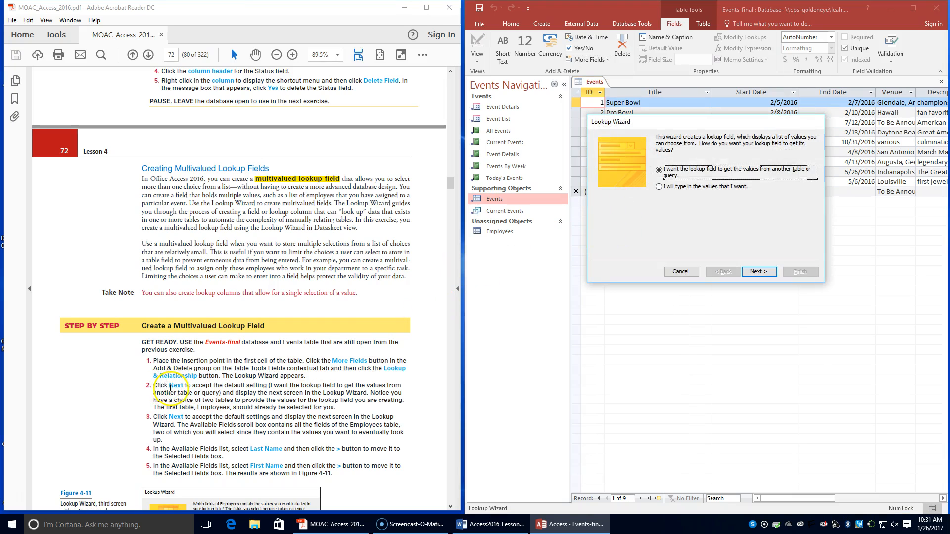
left_click(759, 272)
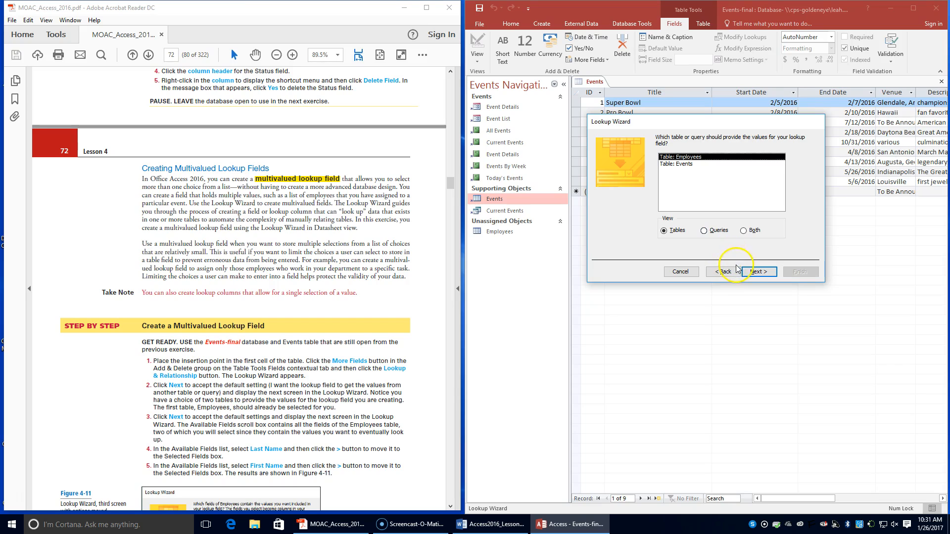
left_click(754, 273)
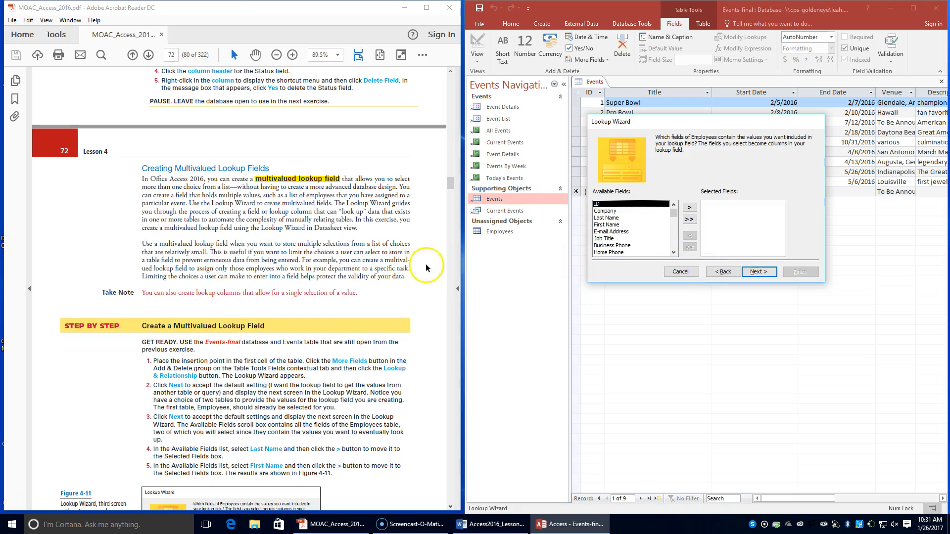
Step: Include the Employees table's Last Name and First Name fields, in that order, as the lookup field's columns
left_click(609, 225)
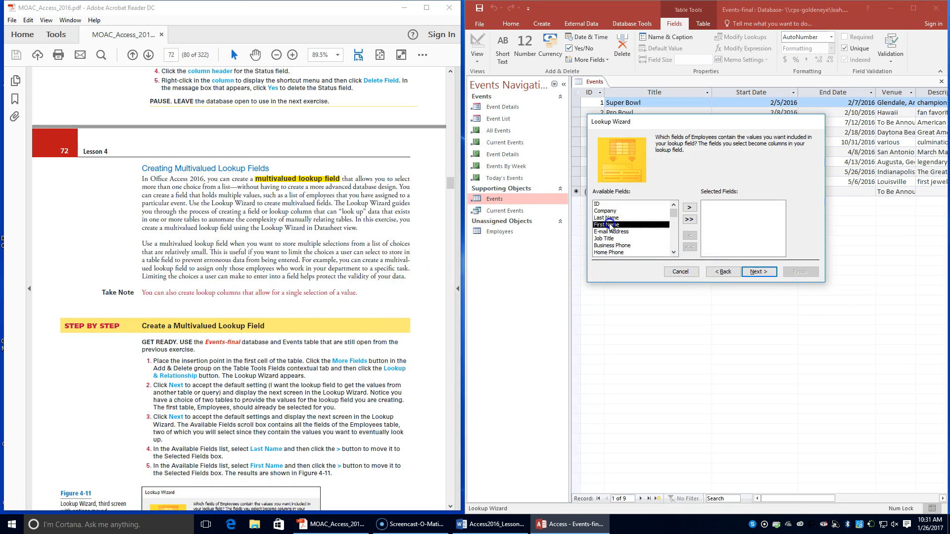
left_click(610, 218)
left_click(693, 208)
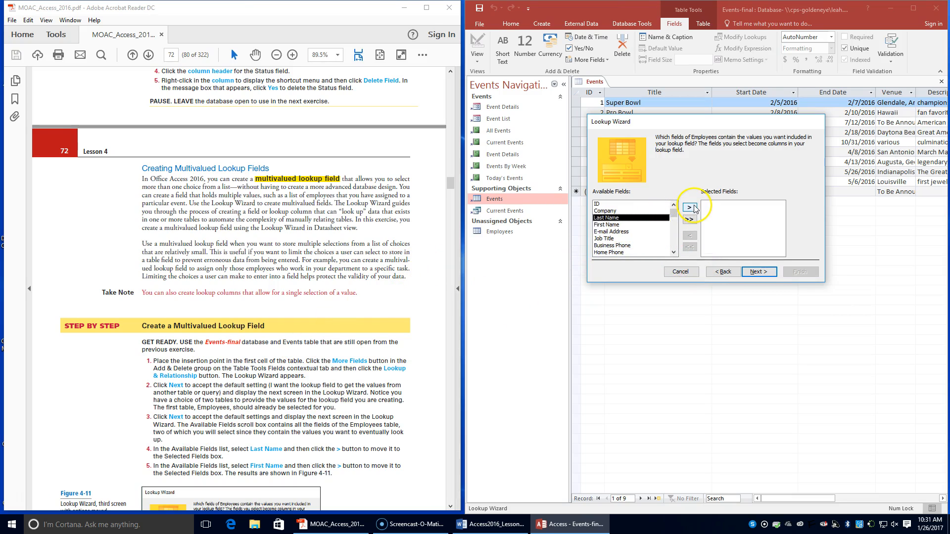
left_click(694, 208)
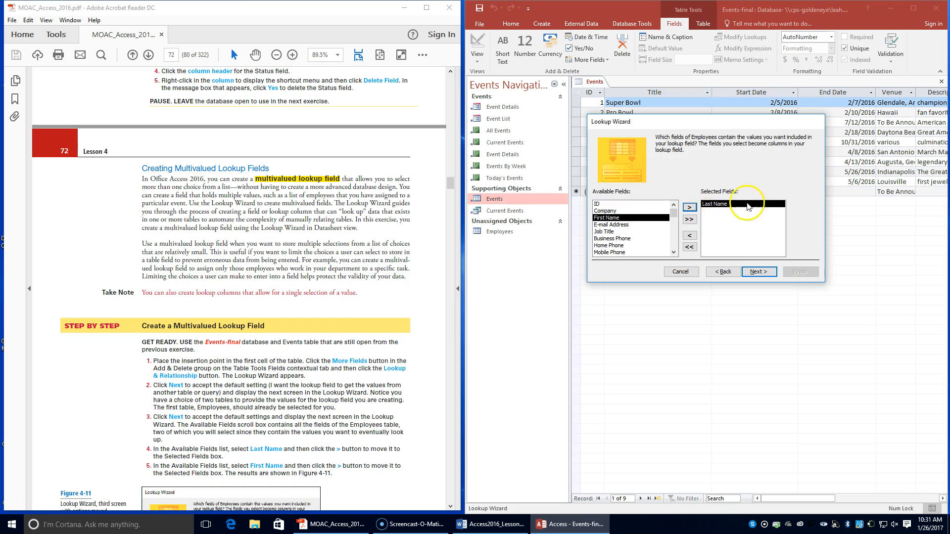
left_click(689, 208)
Step: Following steps 6 to 9, sort the lookup list by Last Name in ascending order and keep the key column hidden
scroll(313, 395, "down", 5)
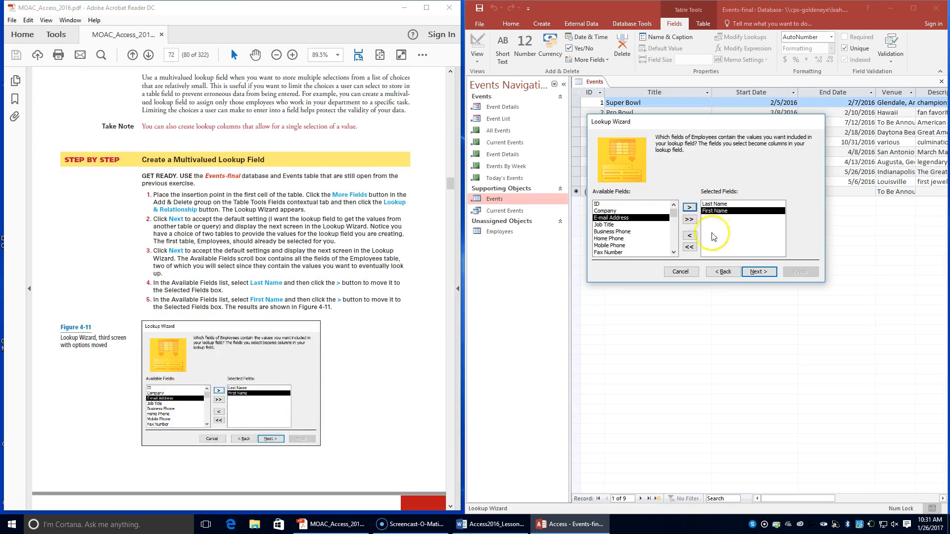
scroll(365, 290, "down", 4)
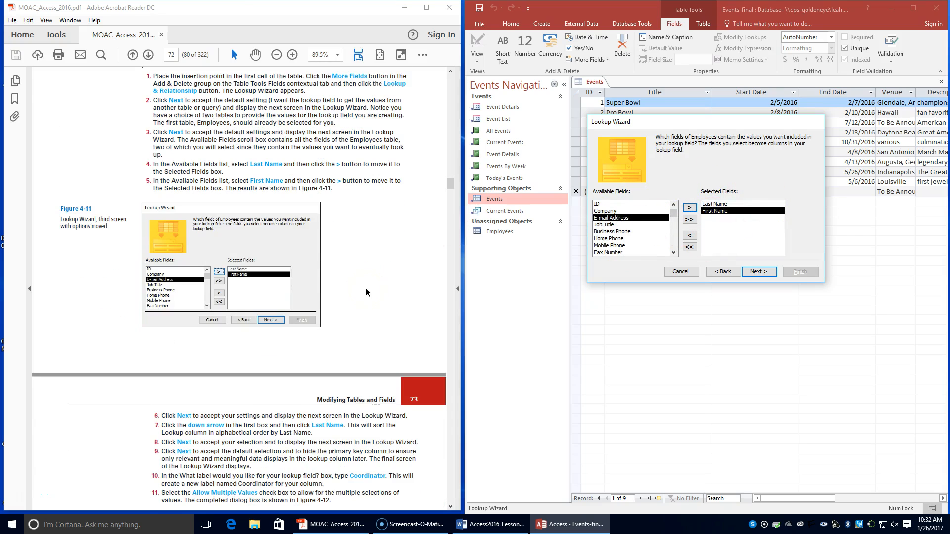
scroll(366, 291, "down", 2)
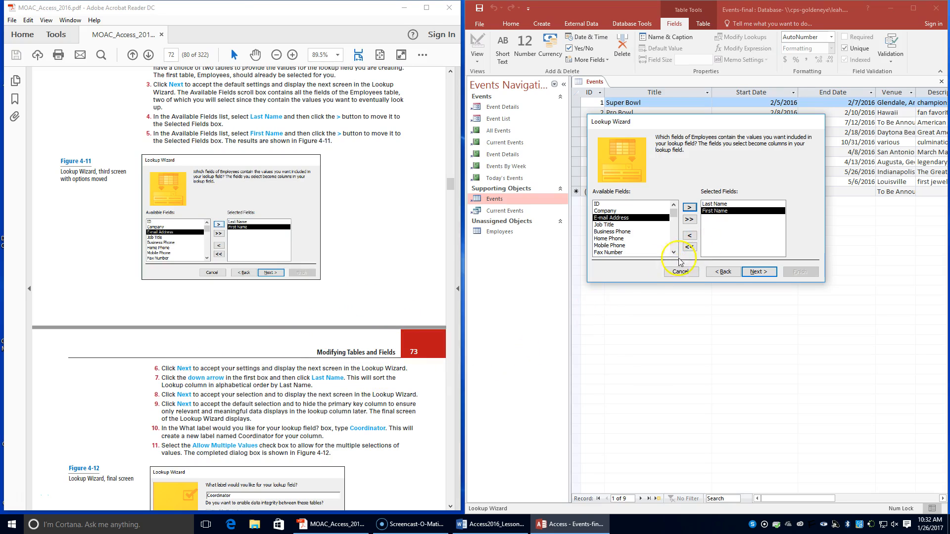
left_click(758, 272)
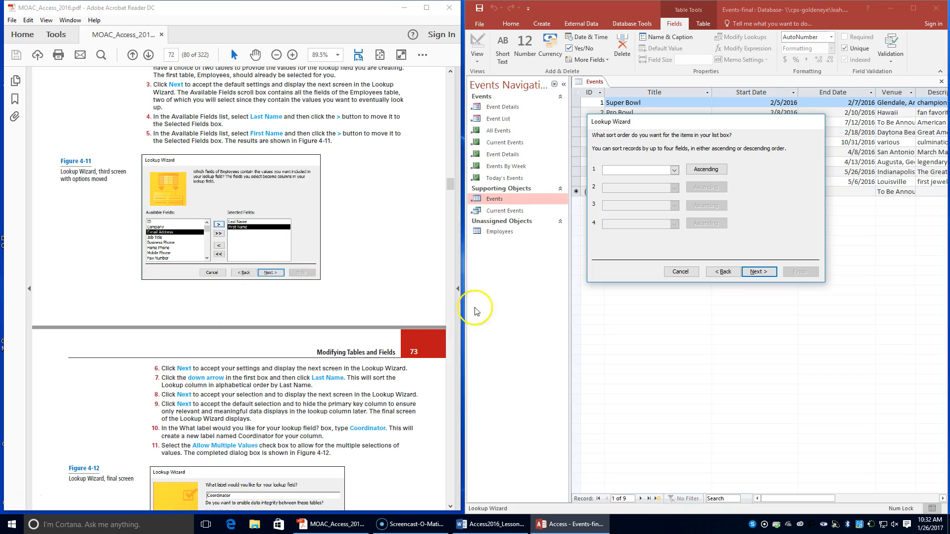
left_click(675, 171)
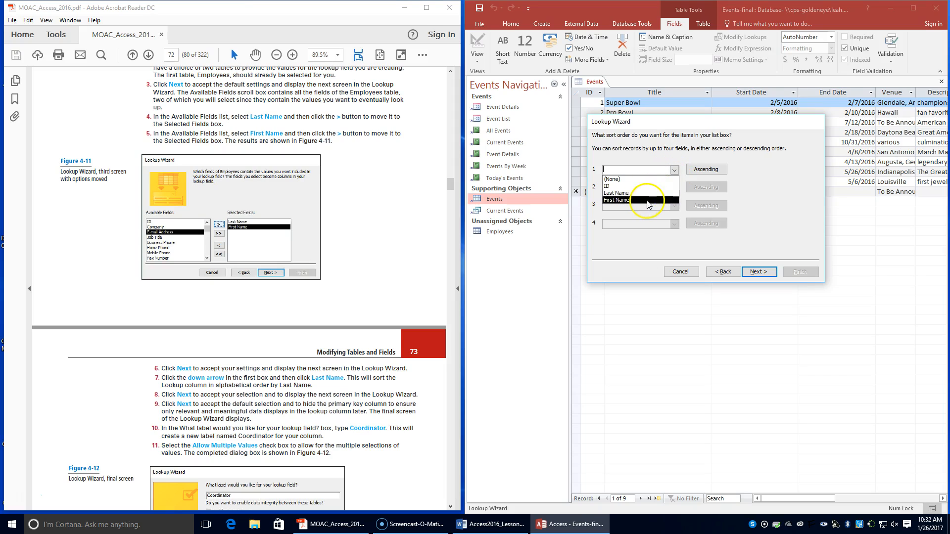
left_click(644, 194)
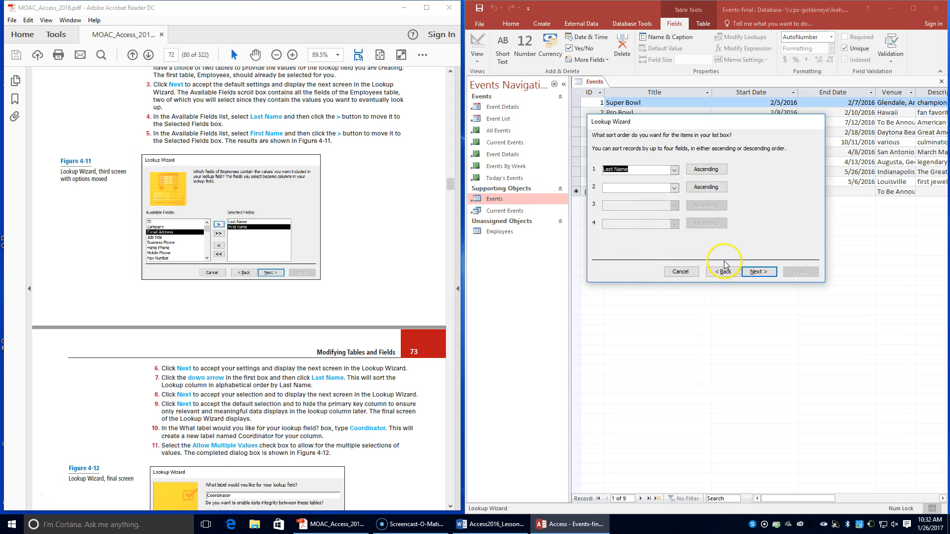
left_click(755, 272)
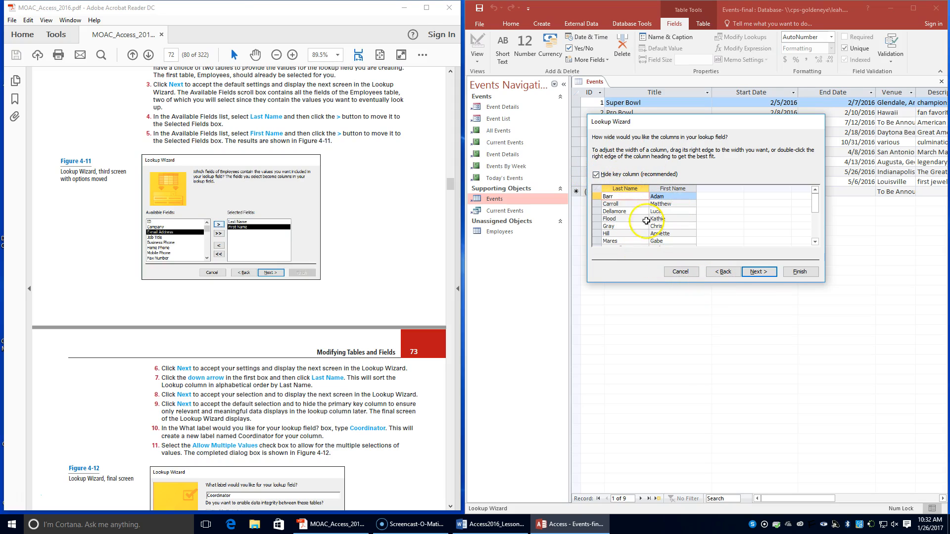
left_click(758, 272)
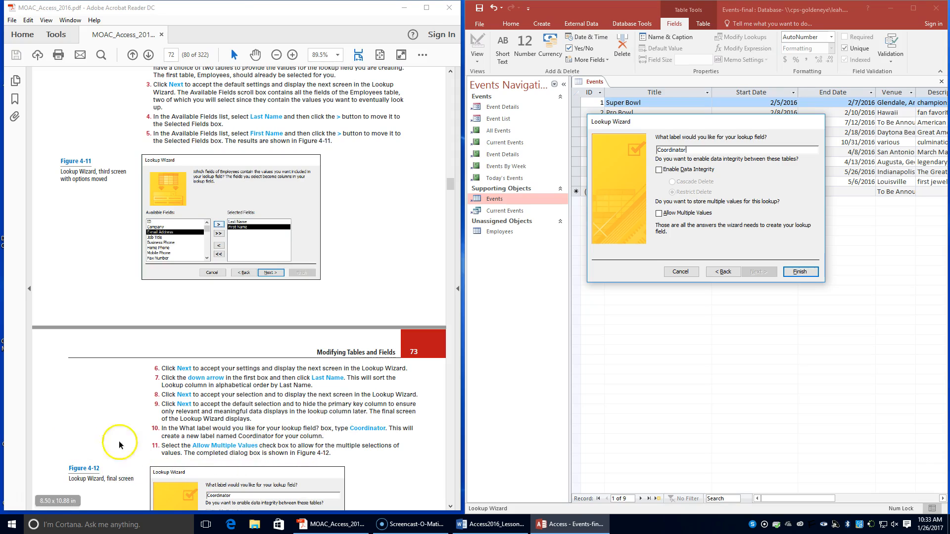
Step: Label the lookup field Coordinator, allow multiple values, and finish creating it as shown in Figure 4-12
left_click(659, 213)
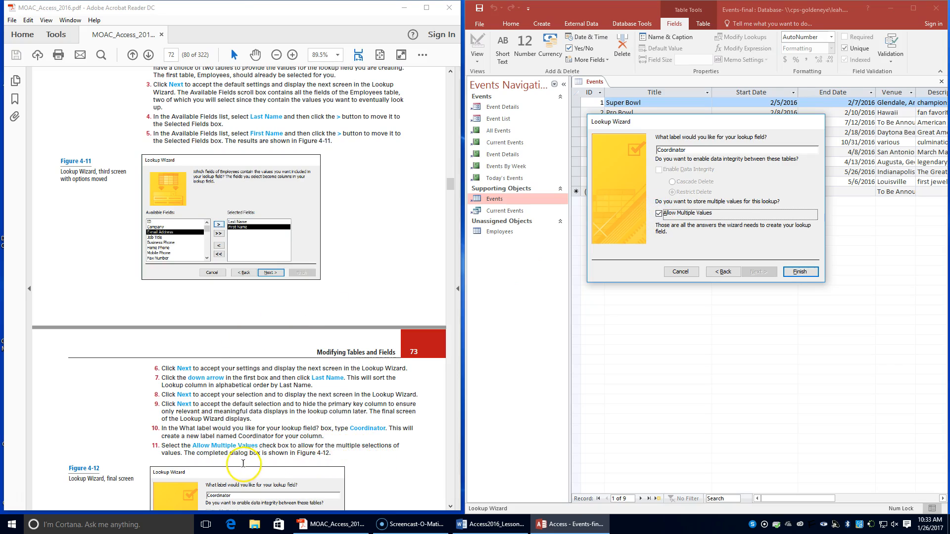
scroll(181, 453, "down", 2)
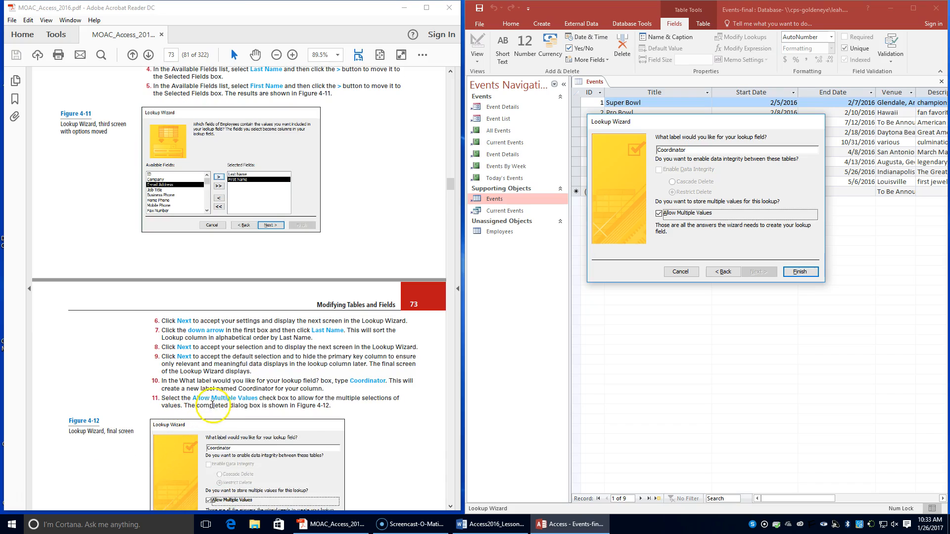
scroll(280, 408, "down", 2)
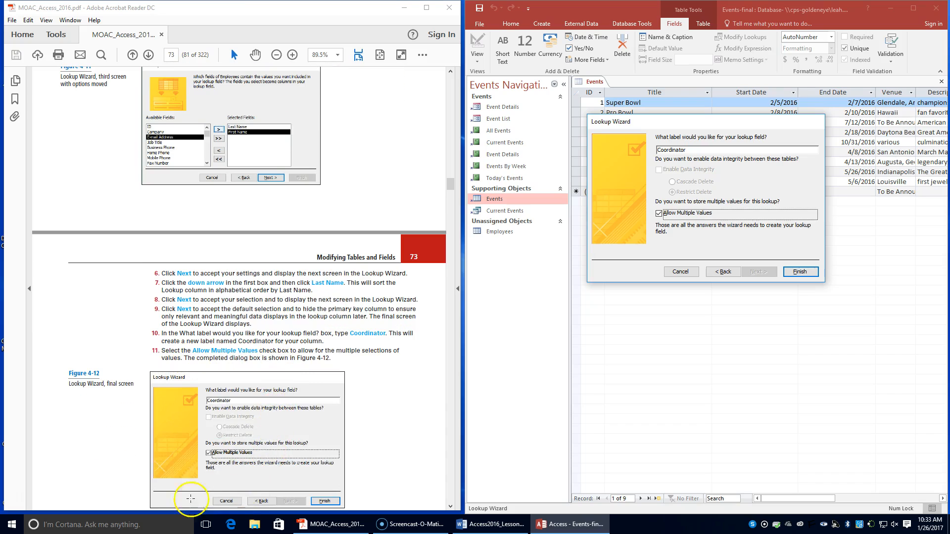
scroll(167, 423, "down", 2)
scroll(167, 423, "down", 1)
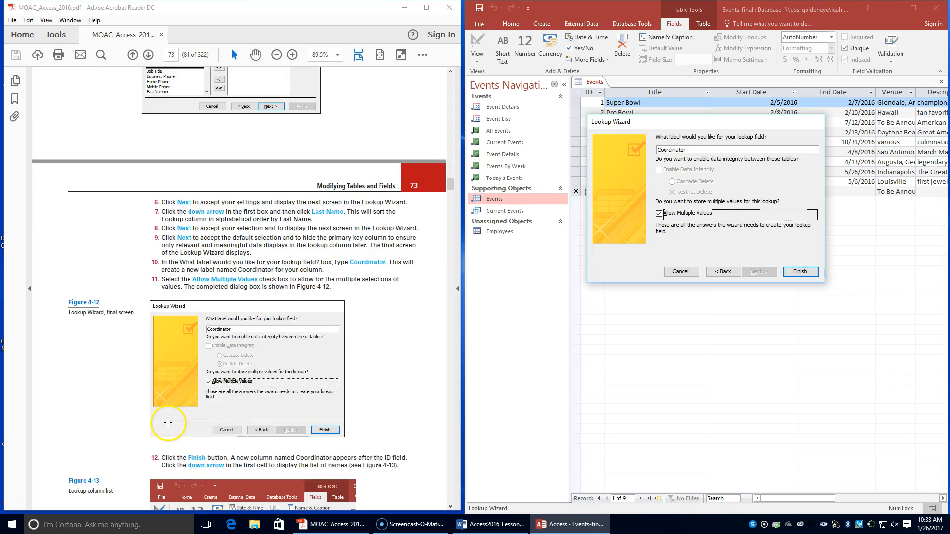
left_click(802, 273)
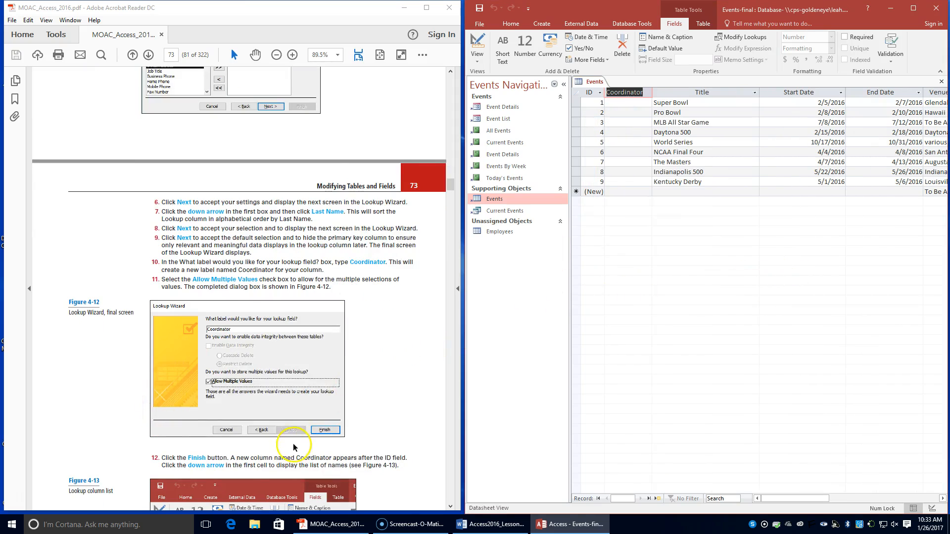
Step: Assign the two employees named in step 13 of the exercise as Coordinator values of the Super Bowl record
scroll(294, 448, "down", 5)
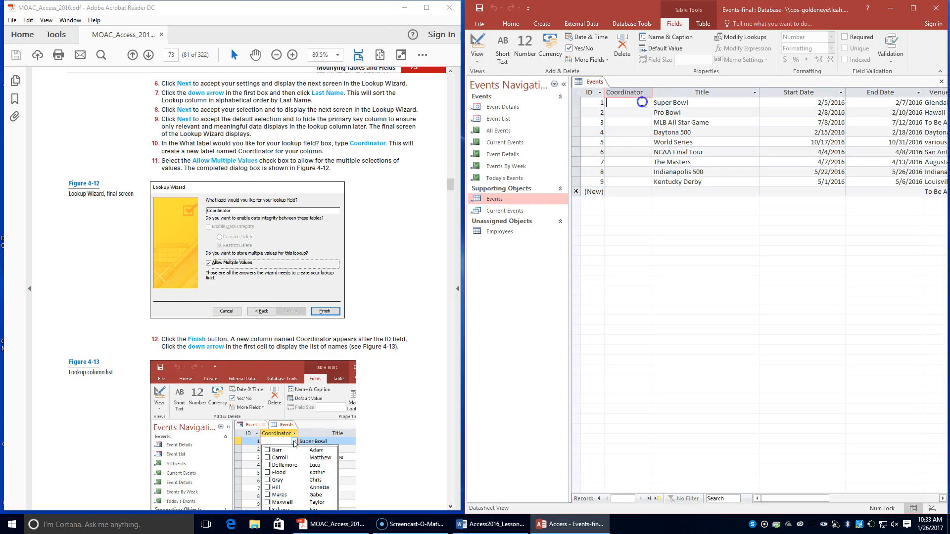
left_click(645, 104)
left_click(647, 103)
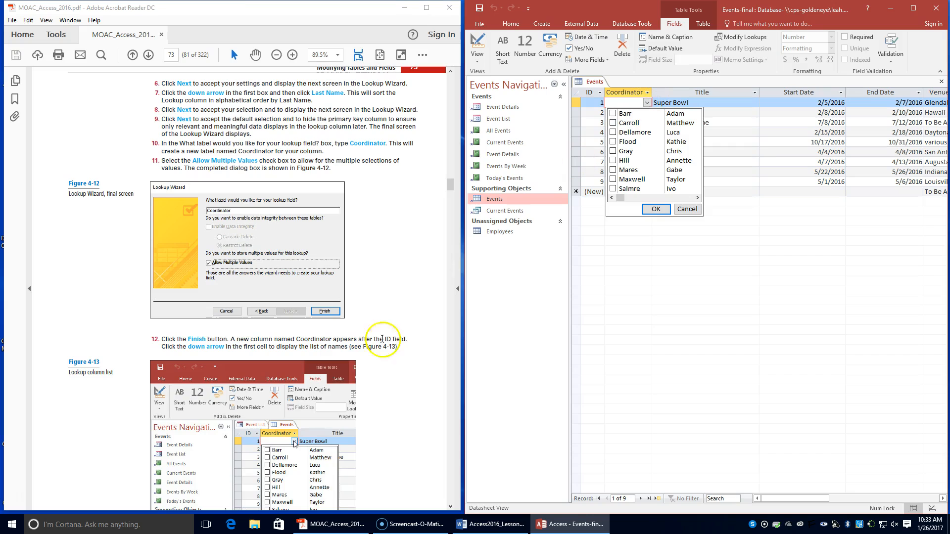
scroll(372, 361, "down", 2)
scroll(372, 361, "down", 5)
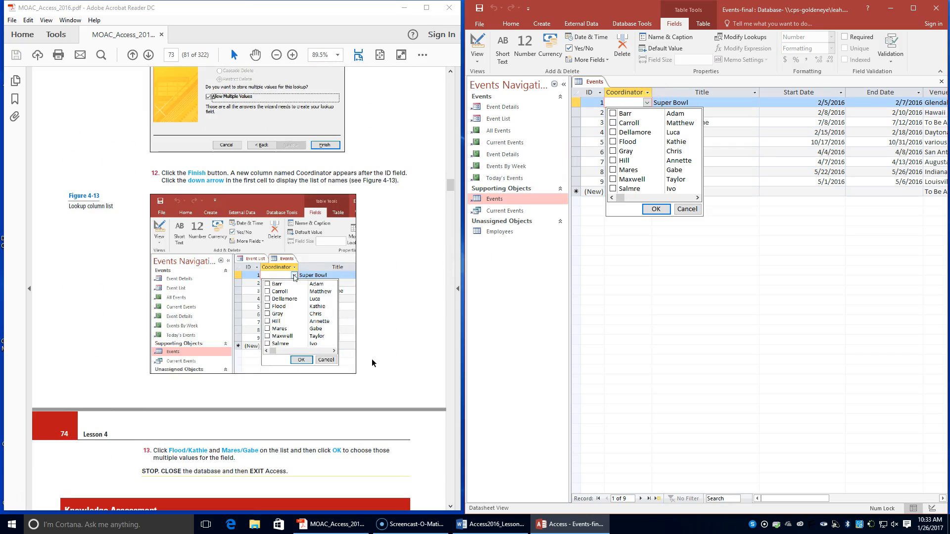
left_click(614, 142)
left_click(614, 170)
left_click(657, 210)
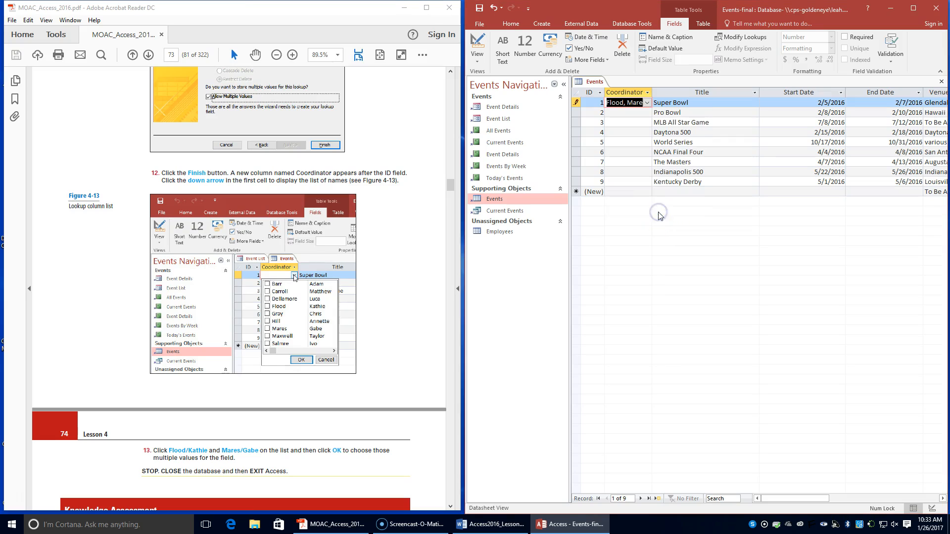
Step: Following the exercise's closing instruction, close the Events-final database and exit Access
scroll(328, 333, "down", 3)
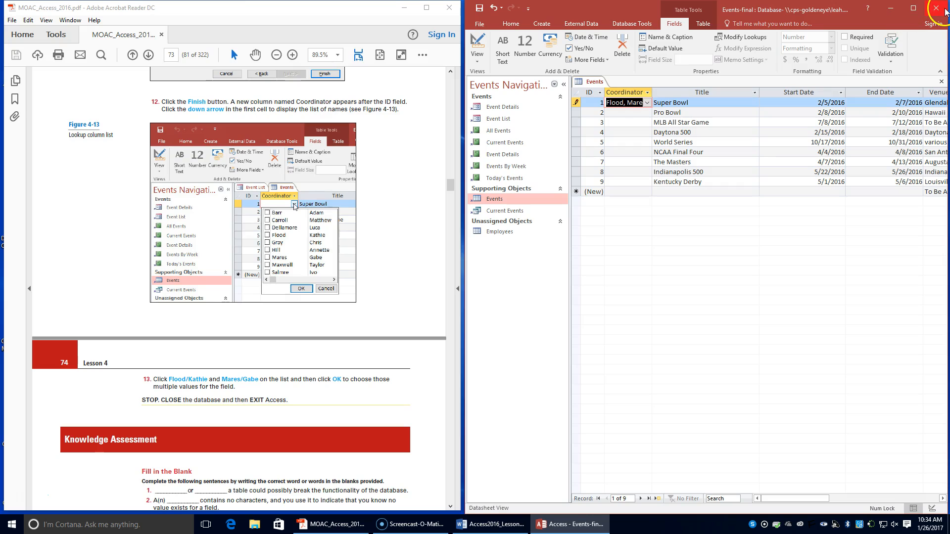
left_click(936, 9)
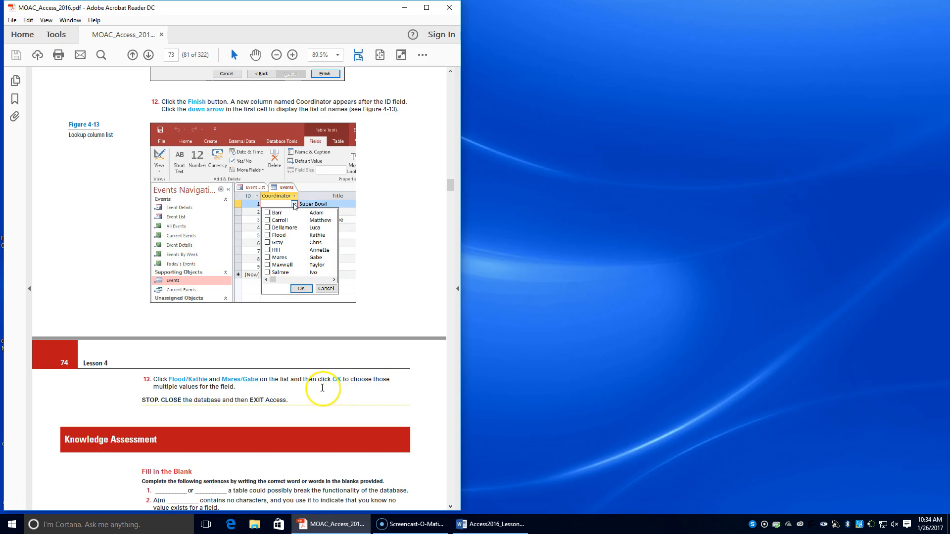
Step: Look past the textbook's Knowledge Assessment questions to the instructions for Project 4-1, Adding a Lookup Column and Modifying Field Properties
scroll(318, 390, "down", 5)
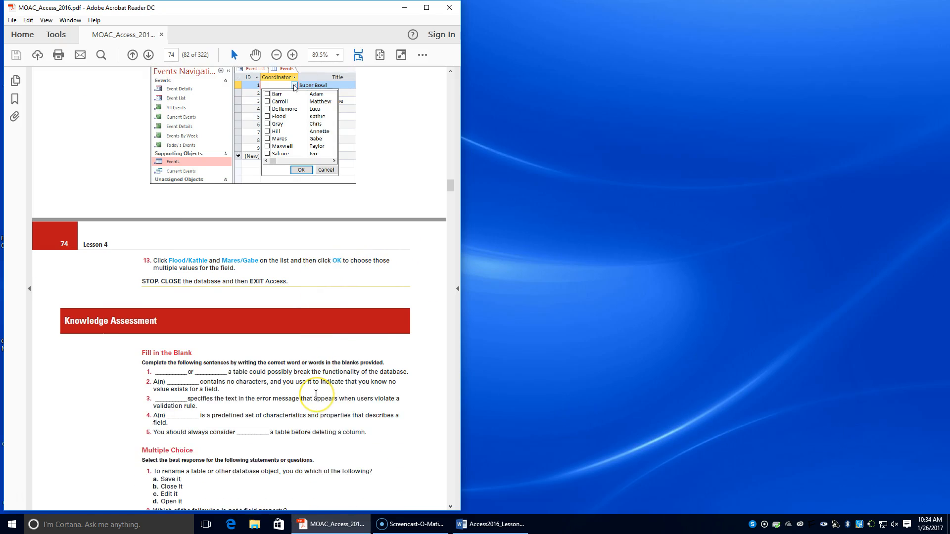
scroll(316, 393, "down", 6)
scroll(315, 393, "down", 3)
scroll(313, 395, "down", 7)
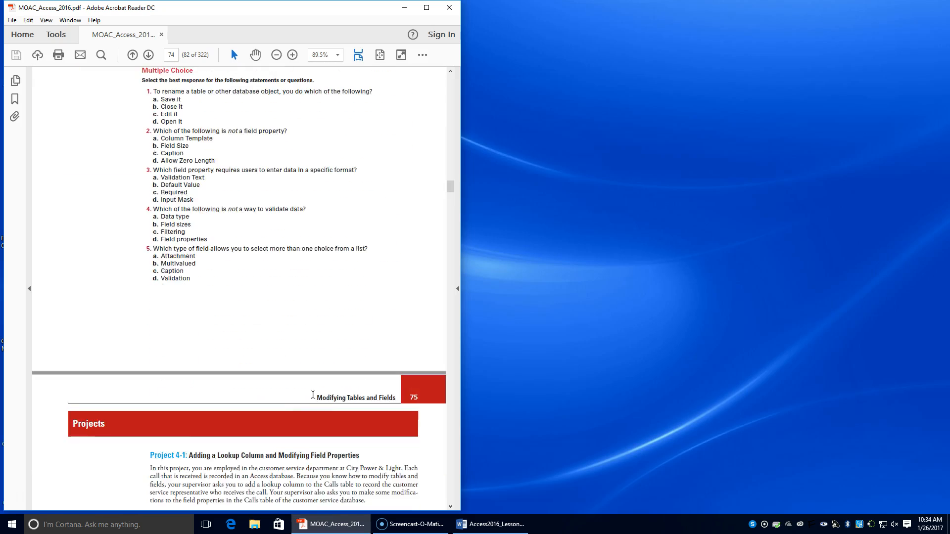
scroll(313, 395, "down", 10)
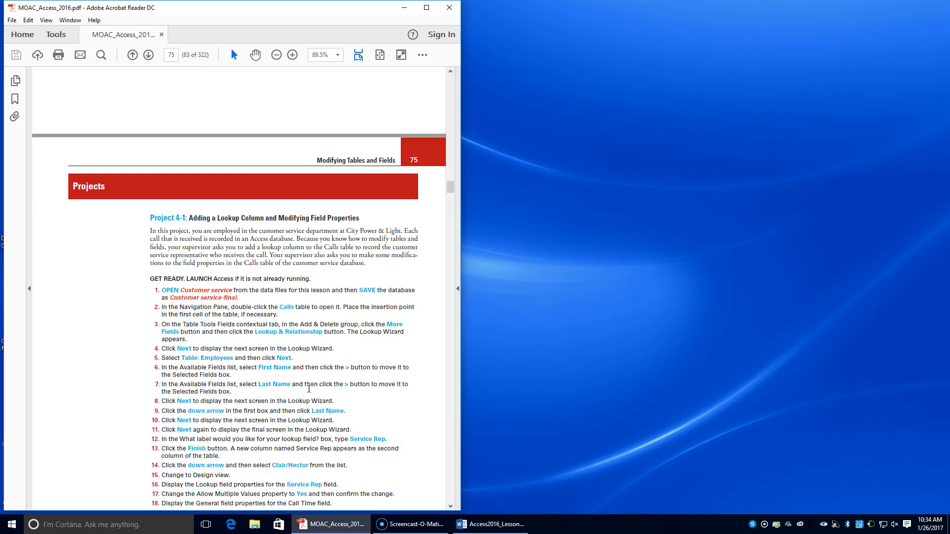